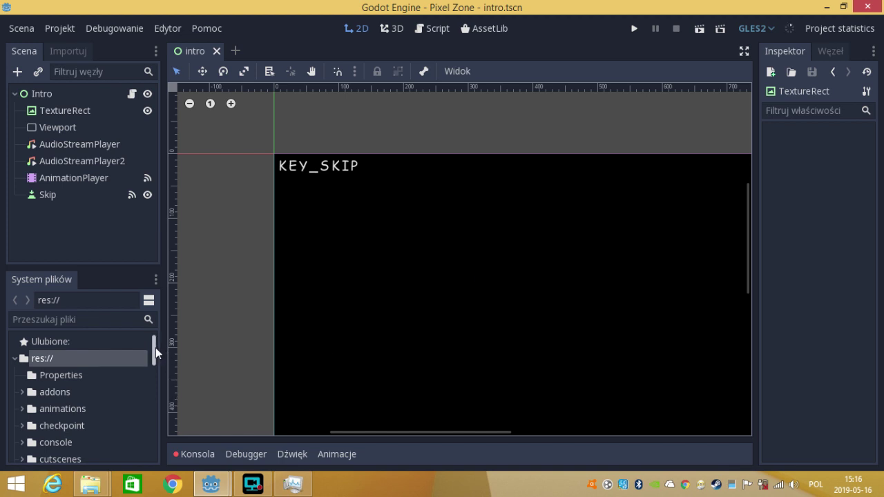
- Expand the console folder in the FileSystem dock and select DebugConsole.tscn
left_click(21, 443)
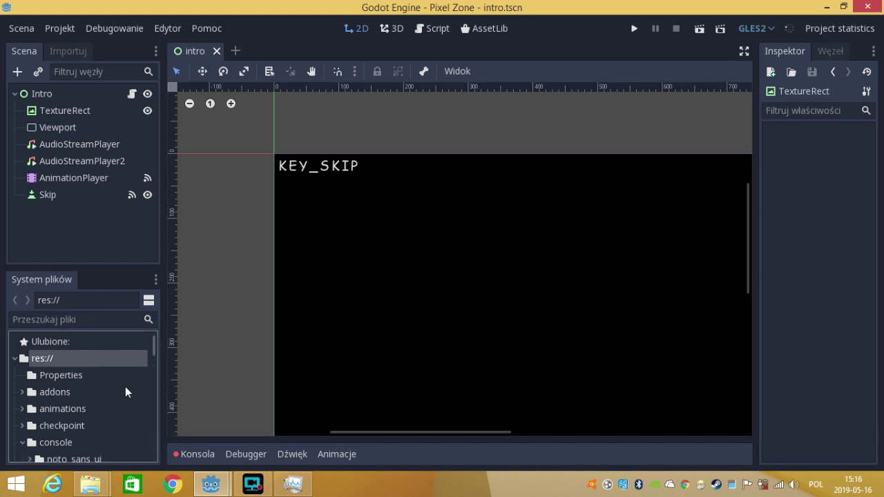
left_click_drag(153, 354, 150, 372)
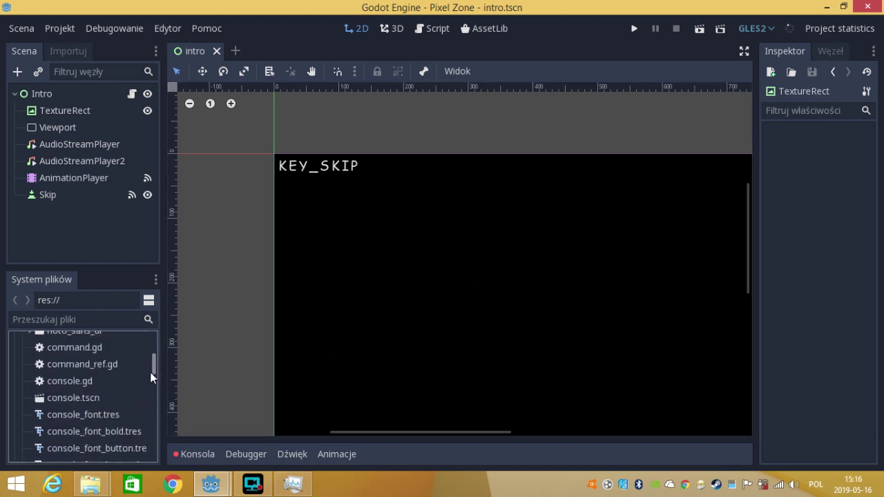
left_click(108, 391)
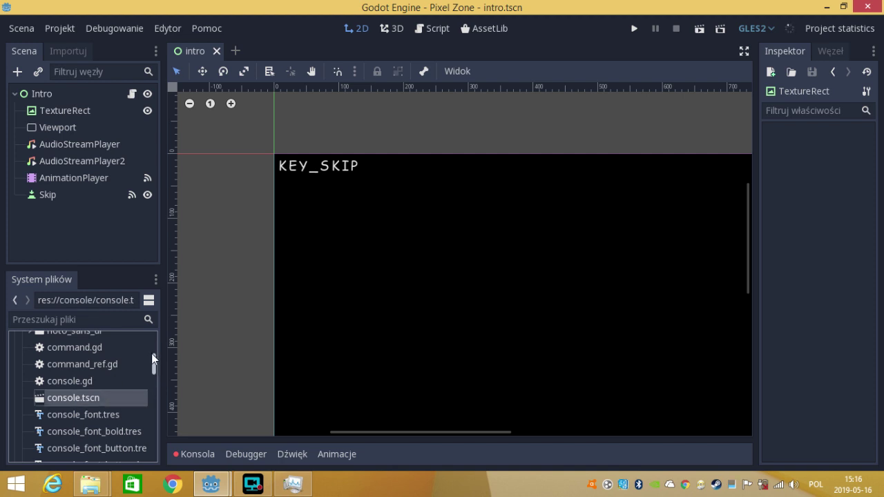
left_click_drag(152, 353, 153, 375)
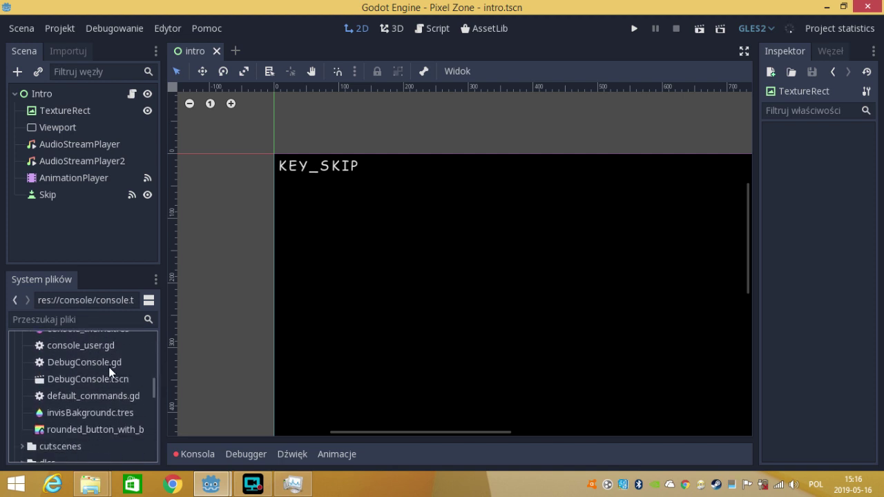
left_click(102, 376)
- Open DebugConsole.tscn, make its console node visible, then open default_commands.gd in the script editor
double_click(101, 377)
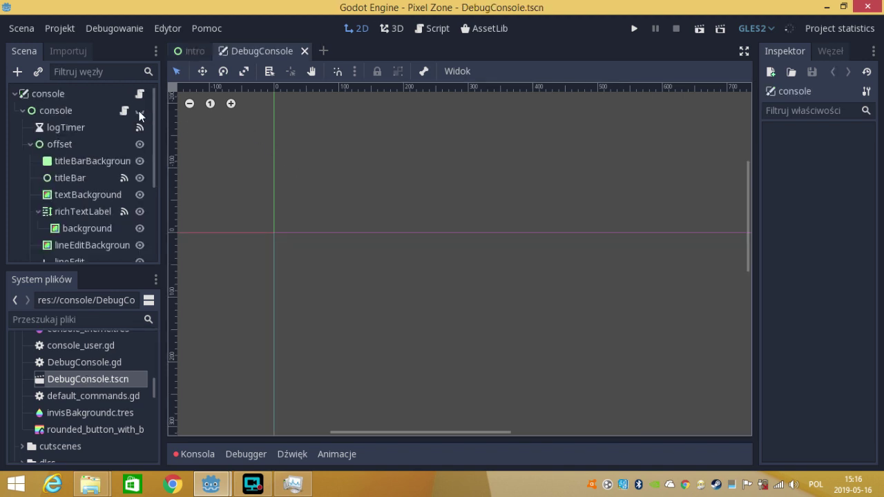
left_click(139, 111)
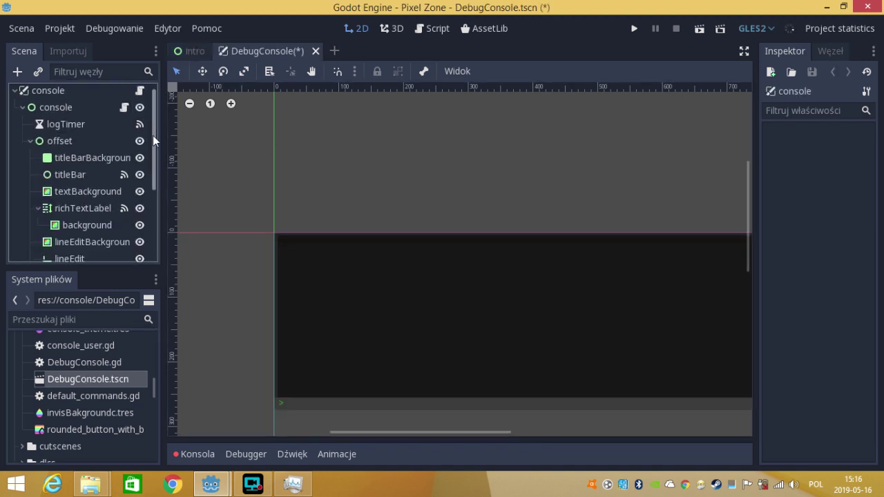
left_click_drag(152, 135, 170, 199)
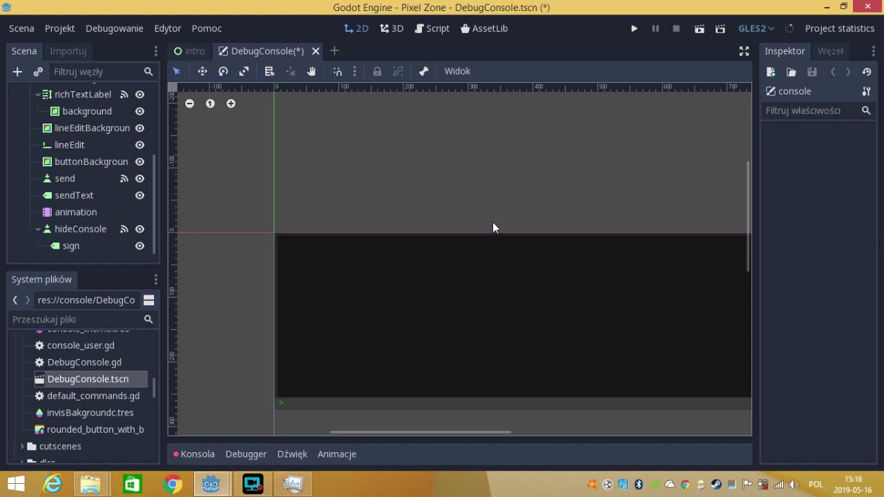
scroll(748, 232, "down", 3)
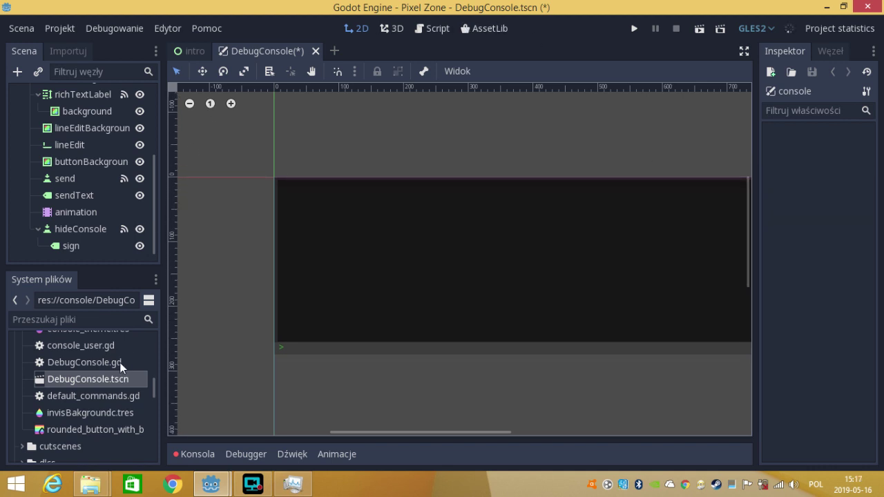
double_click(104, 396)
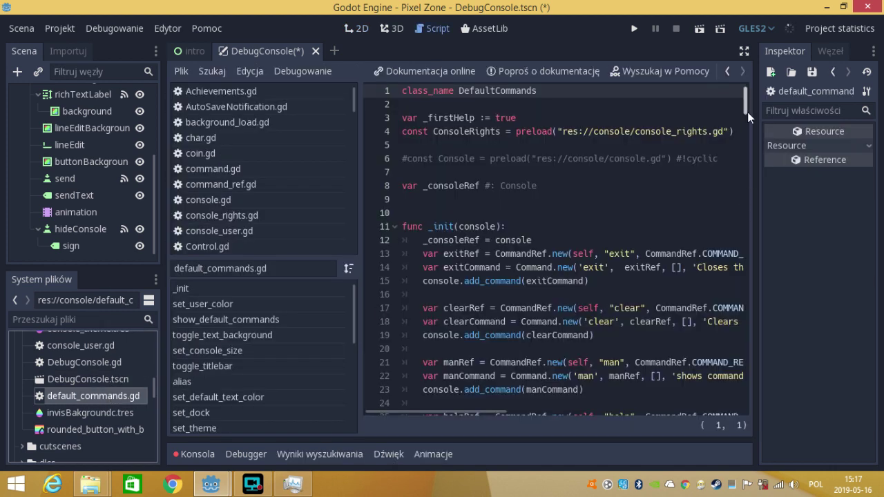
- Switch the script editor to distraction-free mode and scroll through _init to the end of the about command block
scroll(748, 111, "down", 3)
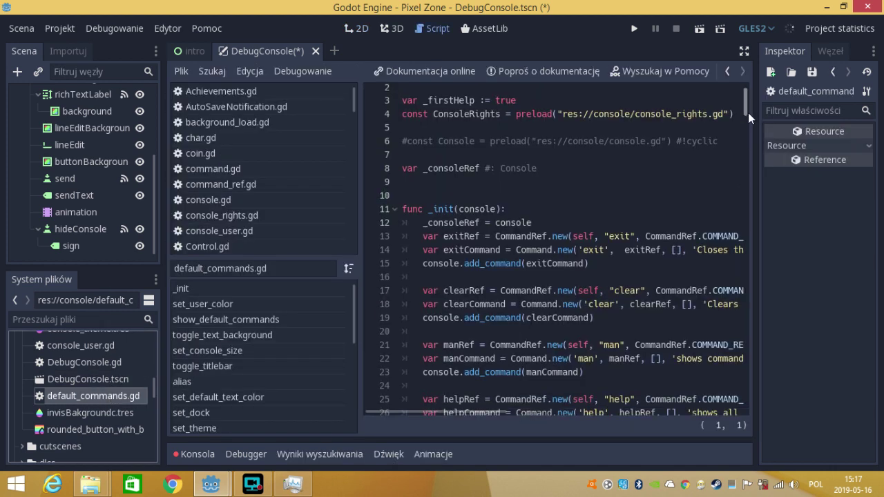
left_click(744, 48)
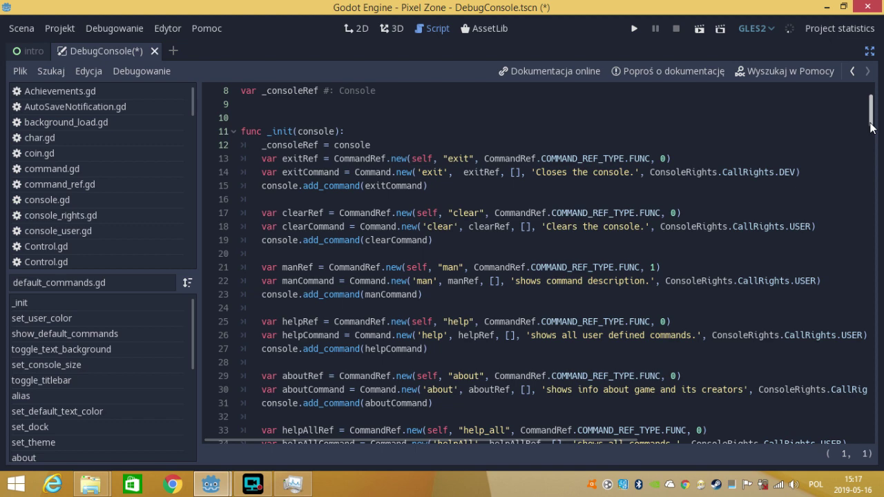
scroll(872, 138, "down", 5)
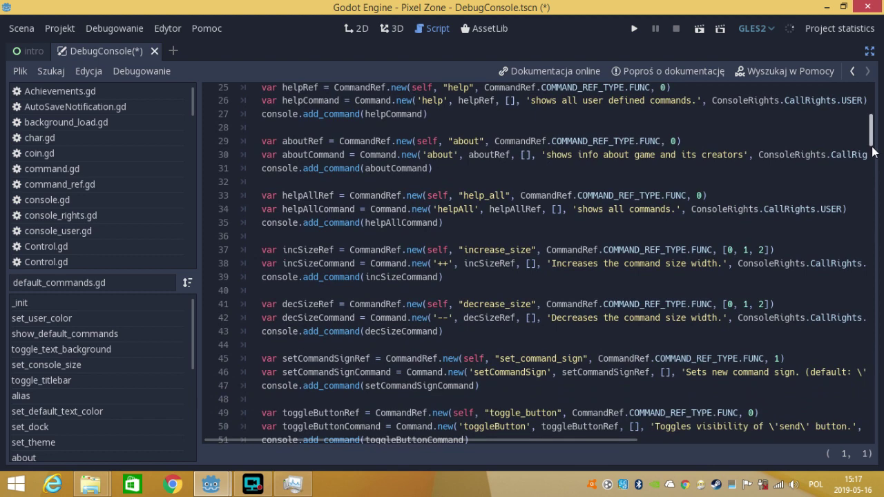
left_click_drag(872, 131, 869, 113)
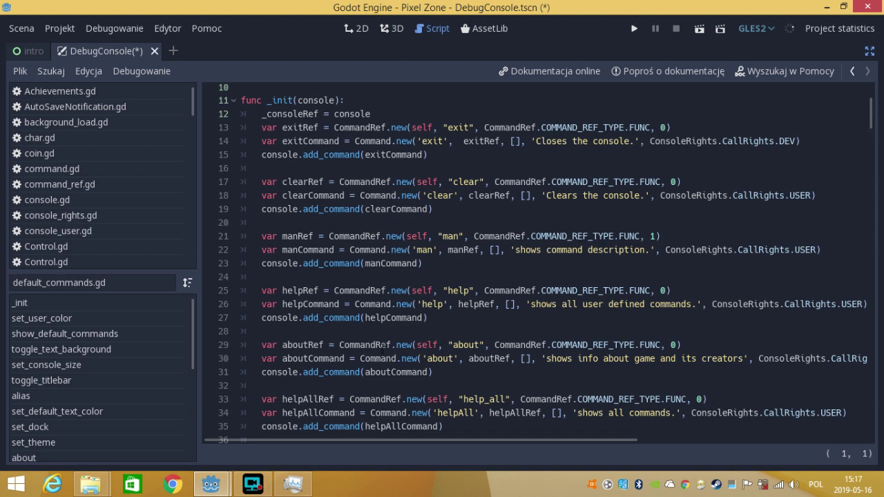
left_click_drag(263, 344, 462, 290)
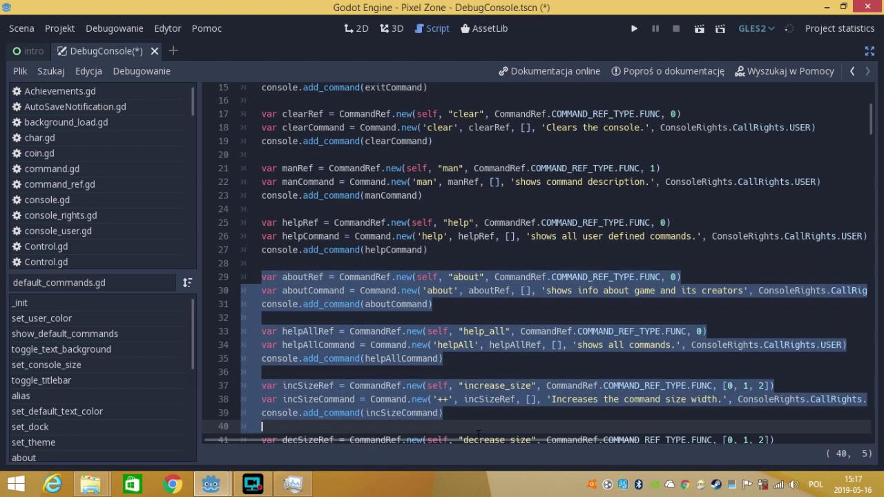
left_click(432, 261)
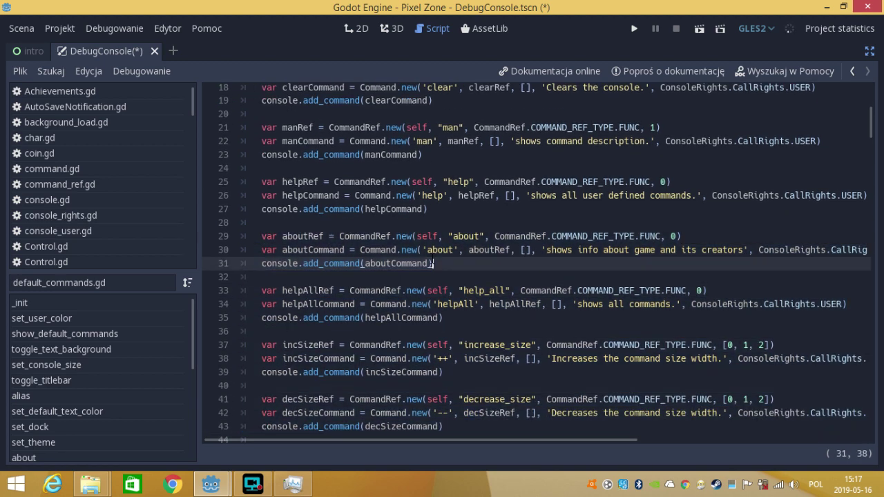
left_click(339, 276)
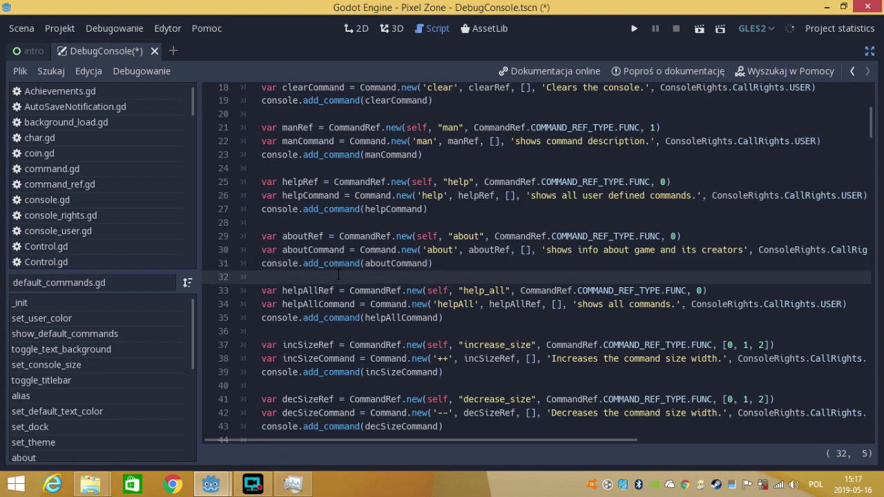
- Add a blank line after the about command block and type 'var commandRef' on line 33
key("Return")
key("Return")
key("Up")
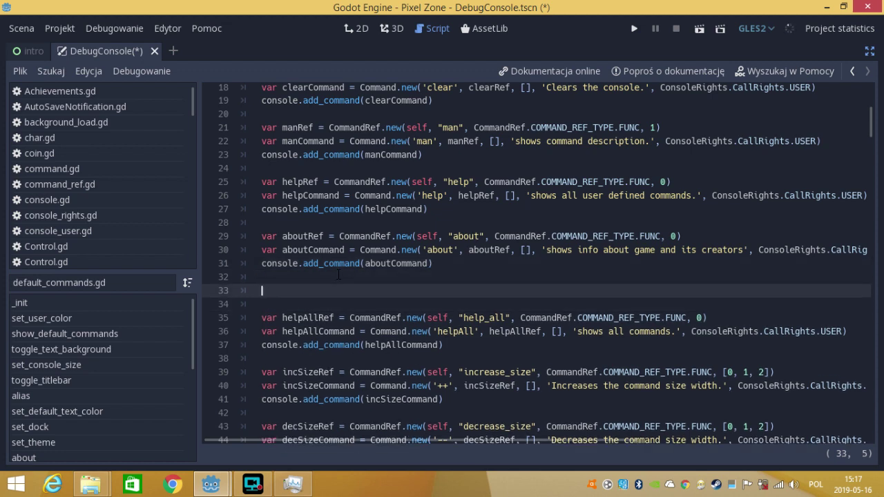
type("var ")
type("com")
type("mand")
type("Re")
type("f")
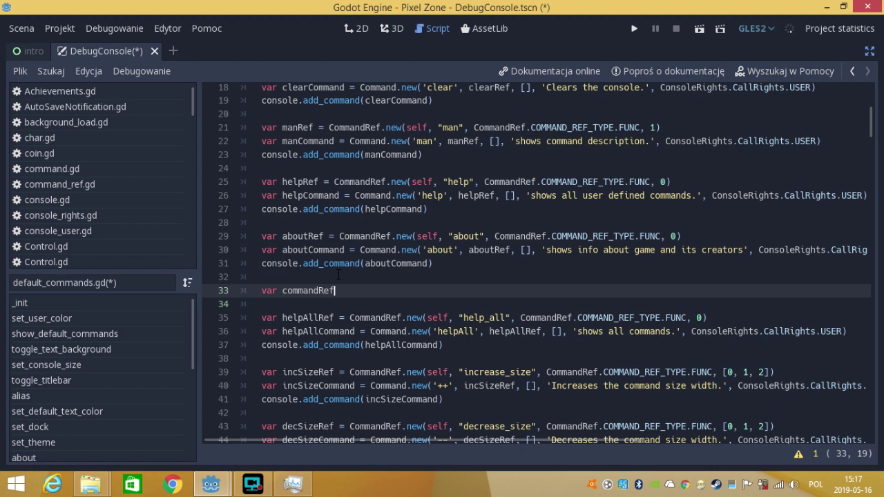
left_click_drag(334, 300, 320, 291)
left_click(340, 291)
key("Down")
key("Up")
- Continue line 33 with '= CommandRef.new(self, "command",'
type("=")
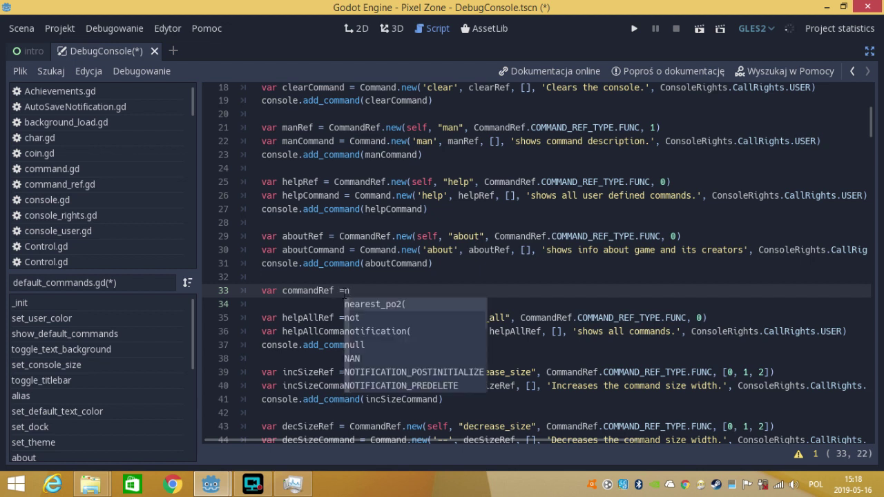
key("Escape")
type("C")
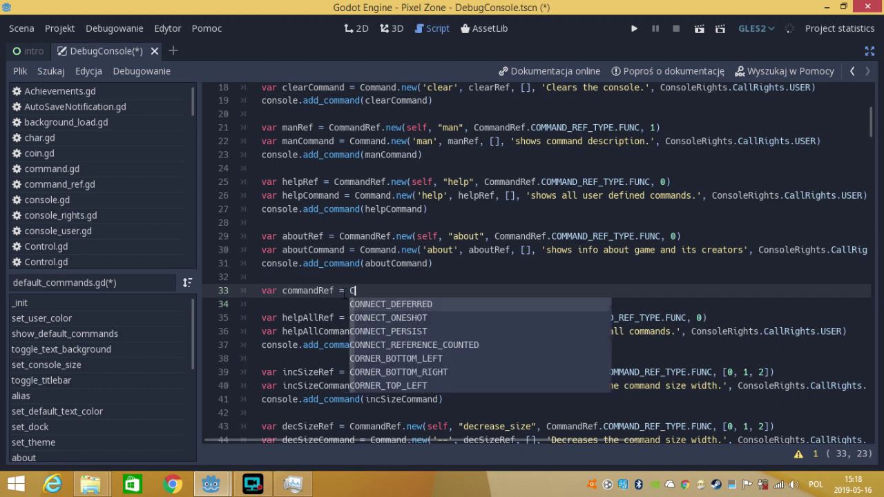
type("ommandRef")
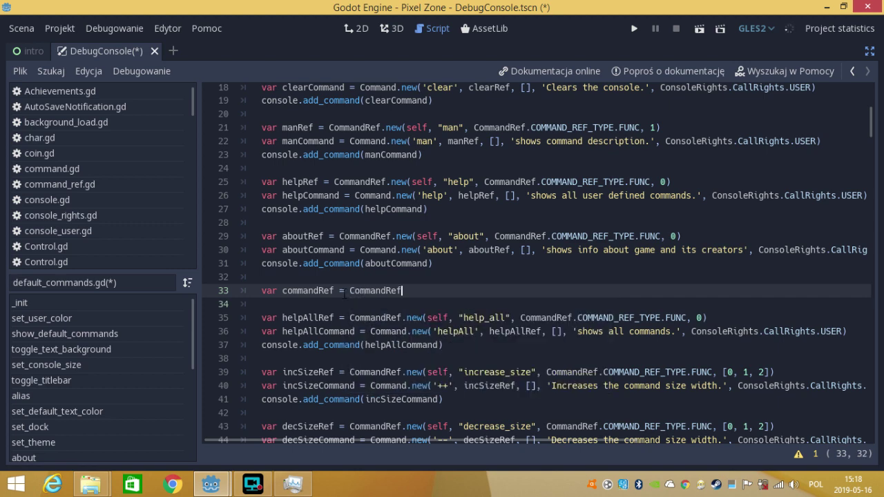
type(".new")
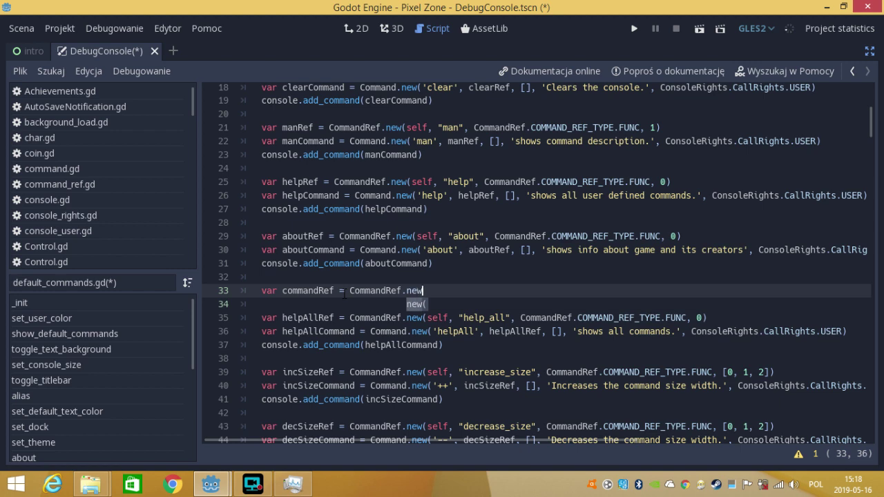
type("( ")
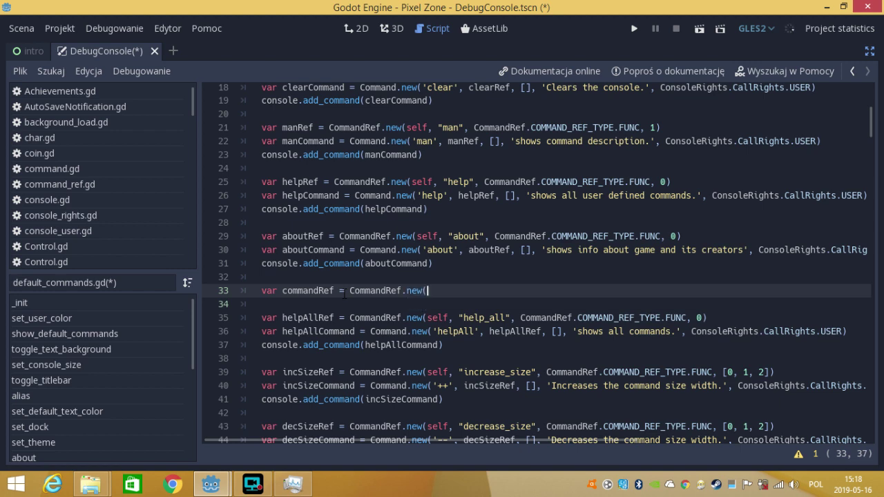
type("s")
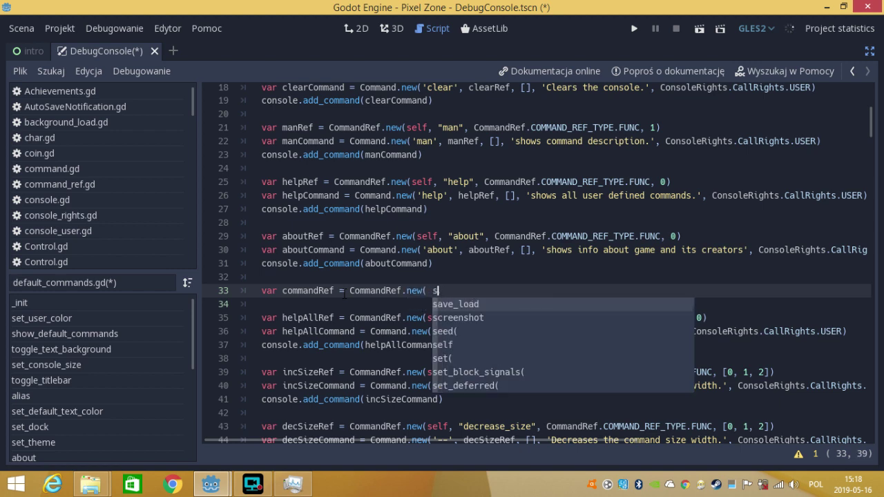
key("BackSpace")
key("BackSpace")
type("se")
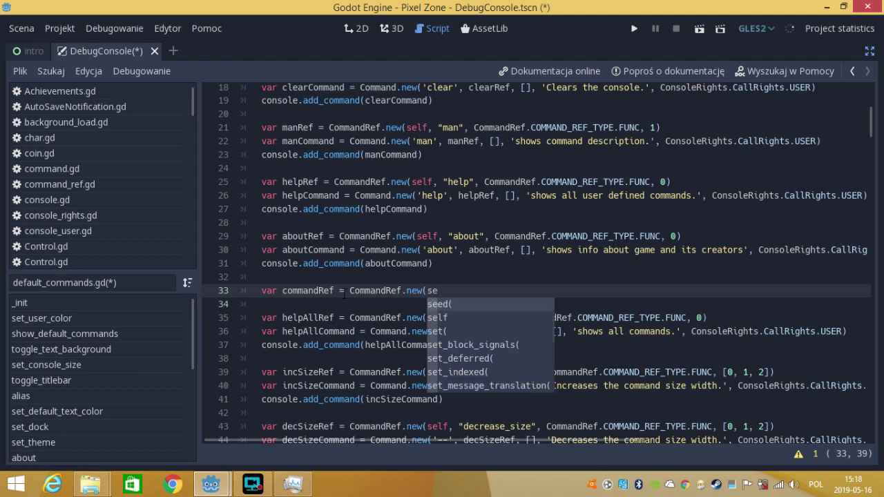
type("lf, ")
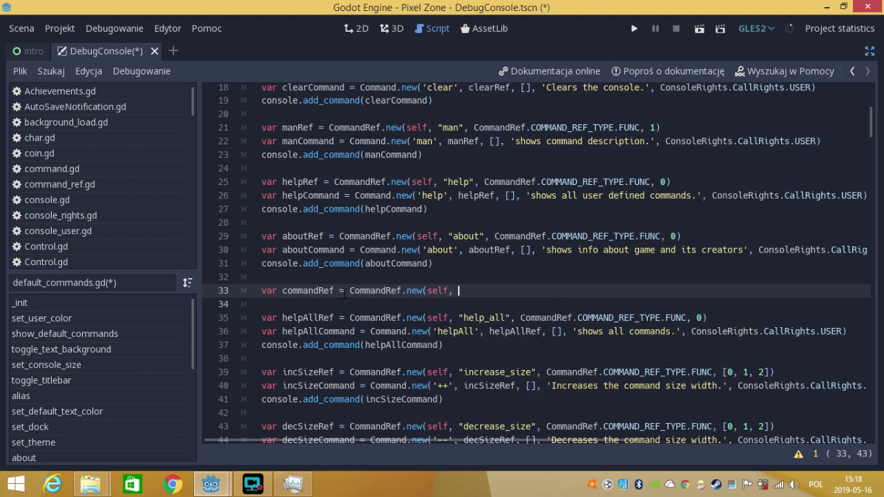
type("z")
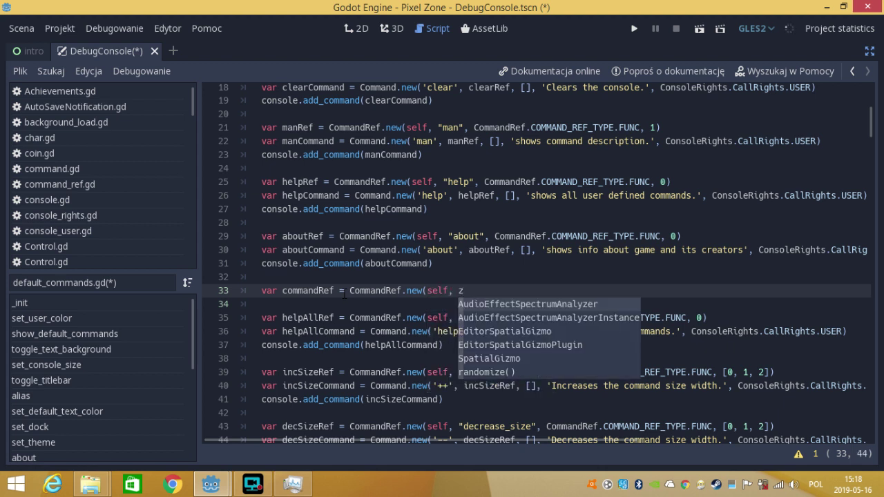
key("BackSpace")
type("\"")
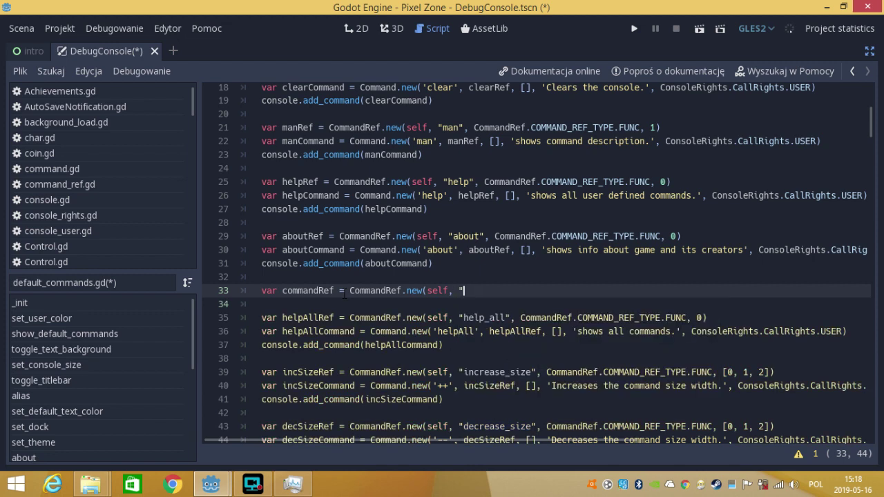
type("cpo")
key("BackSpace")
key("BackSpace")
type("omma")
type("n")
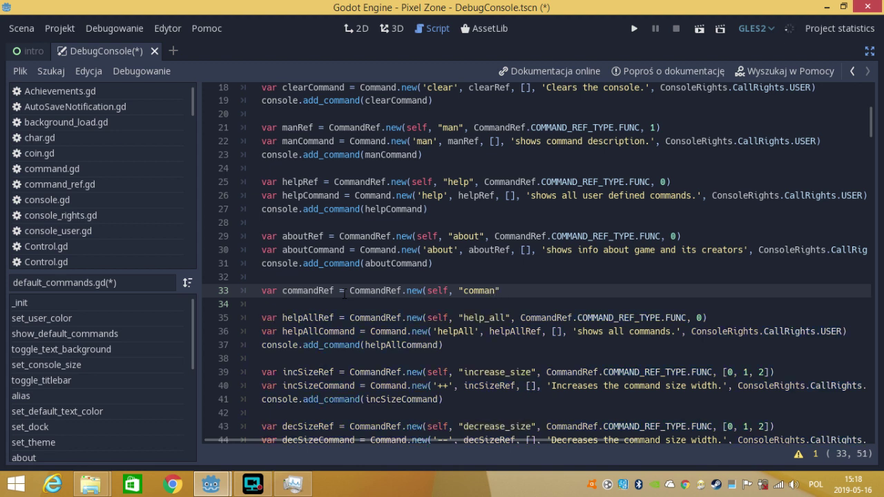
type("d\"")
type(",")
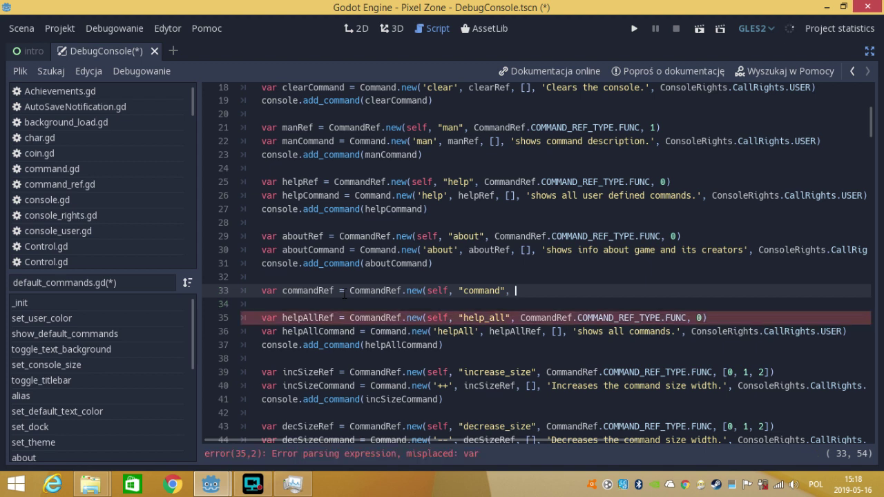
- Finish line 33 with 'CommandRef.COMMAND_REF_TYPE.FUNC, 0)' using autocomplete
type("C")
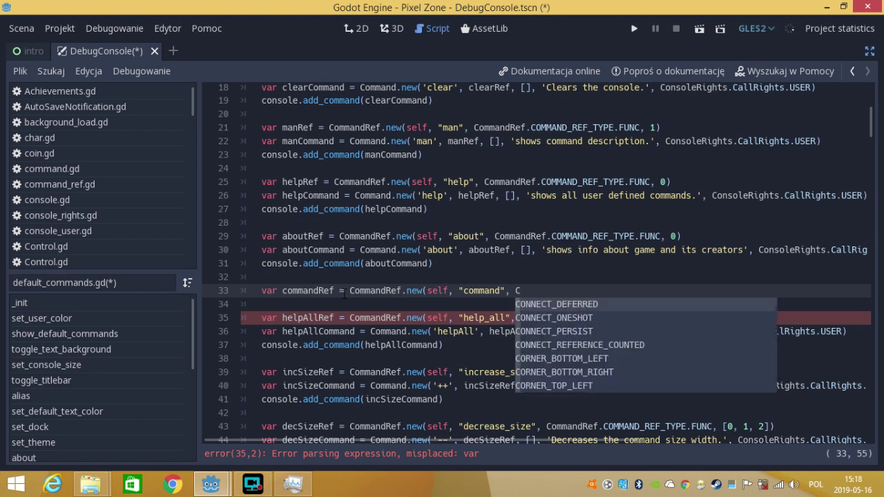
type("omm")
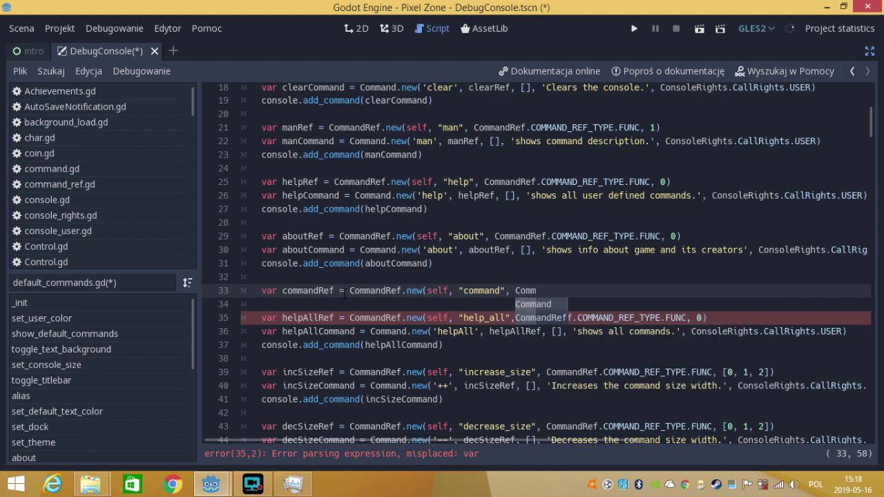
type("andRef.co")
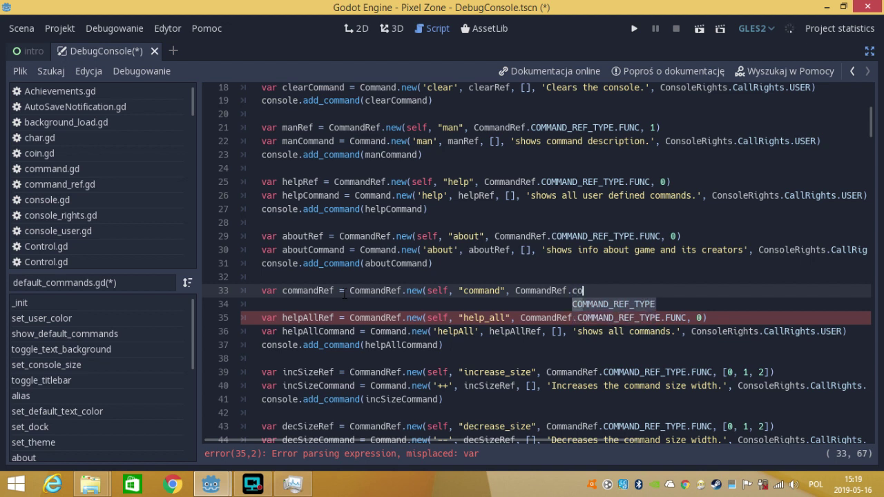
key("Return")
type(".")
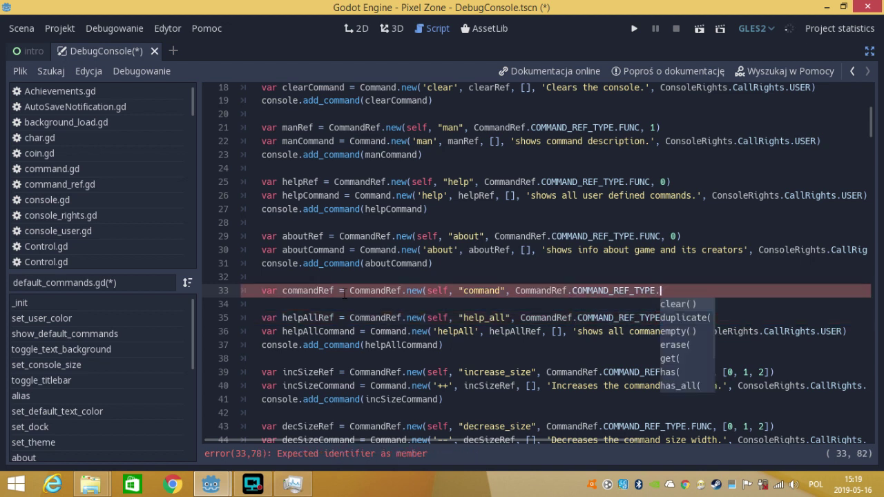
key("Up")
key("Up")
key("Up")
key("Up")
key("Up")
key("Up")
key("Up")
key("Up")
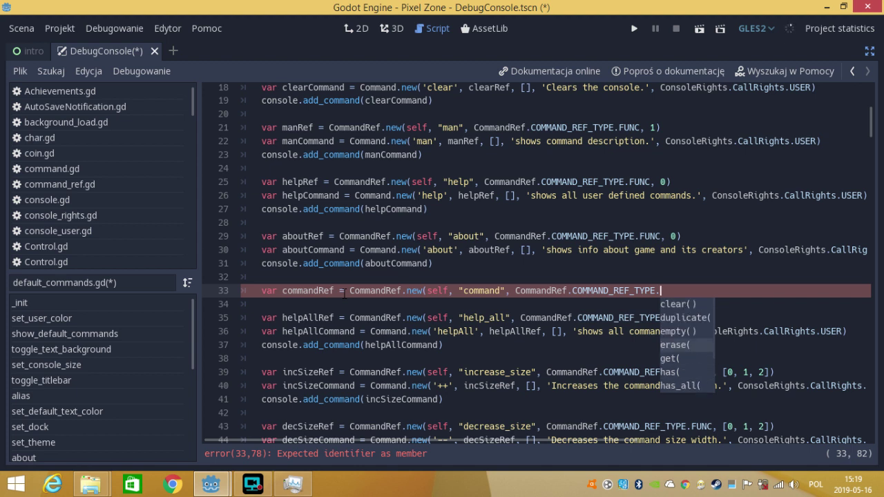
key("Up")
key("Up")
key("Up")
key("Escape")
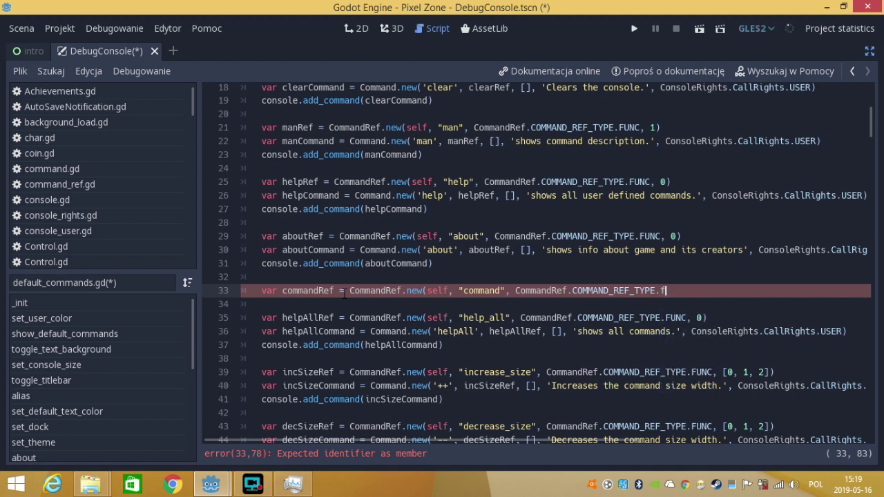
type("F")
key("BackSpace")
type("FUH")
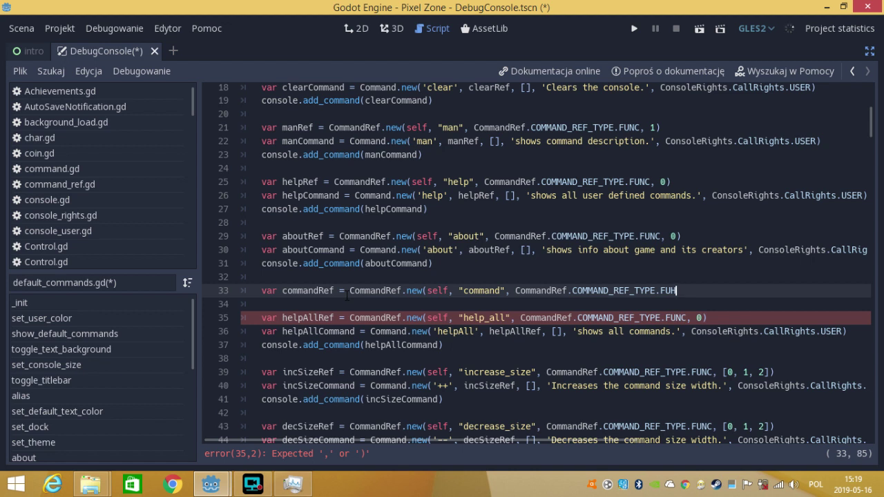
key("BackSpace")
type("NC")
type(",")
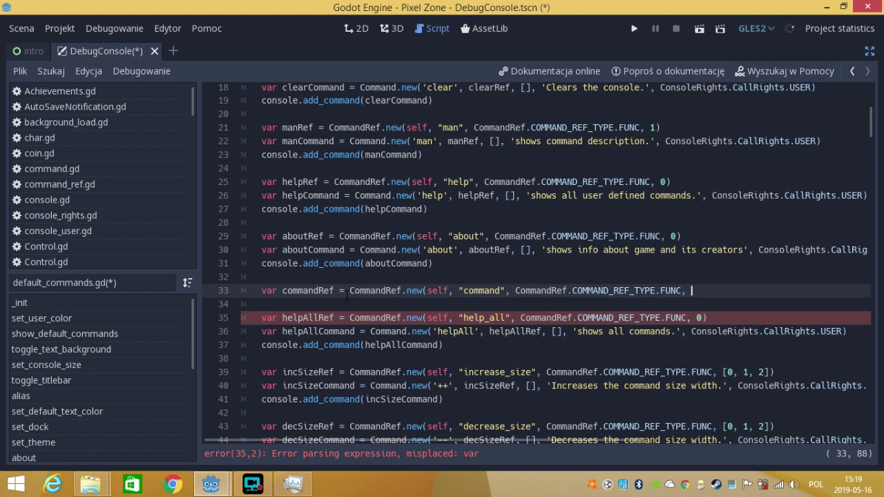
type("0")
type(")")
- On line 34 type "var commandCommand = Command.new('command',commandRef, [], '" using autocomplete
key("Return")
type("va")
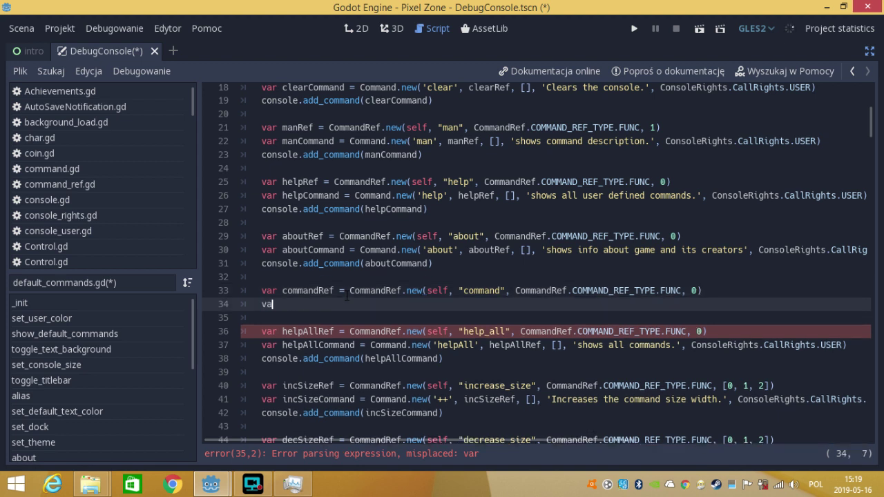
type("r ")
type("comma")
type("ndComm")
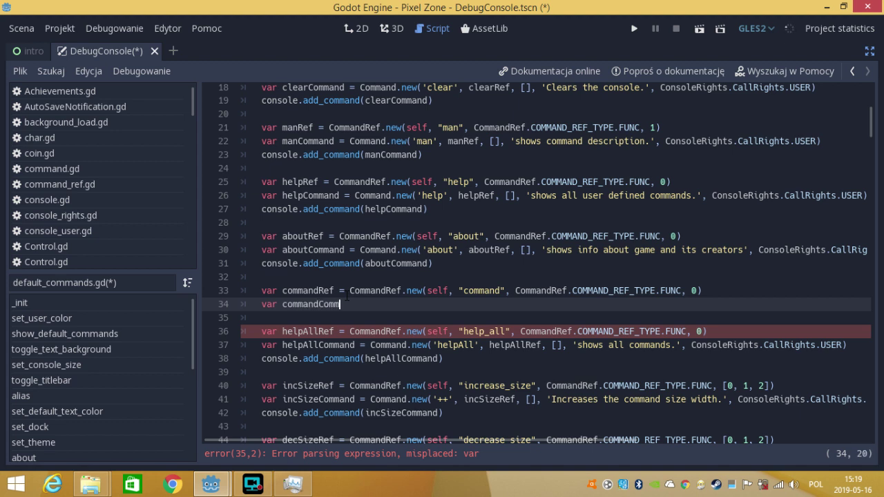
type("and")
type(" = C")
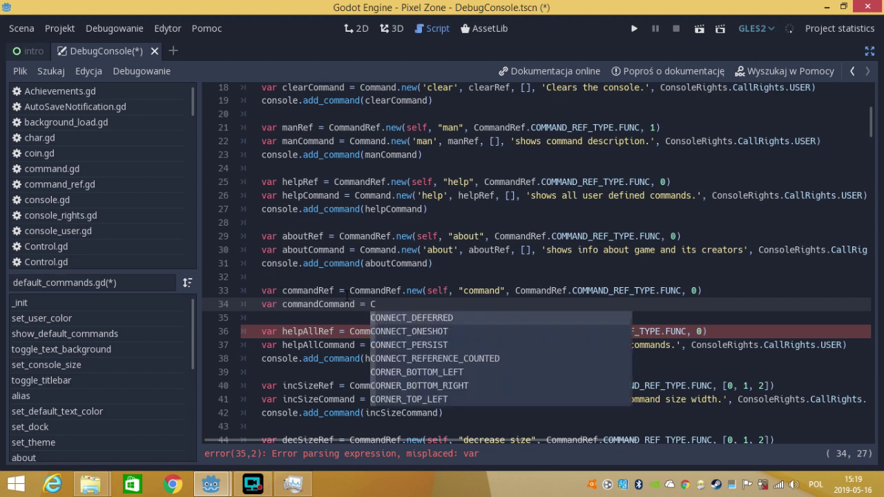
type("omma")
key("Return")
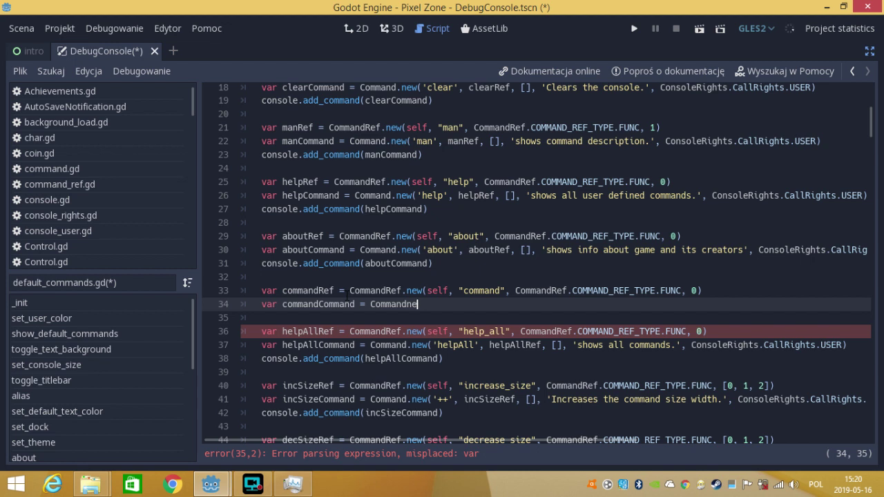
type(".n")
type("ew(")
type("'")
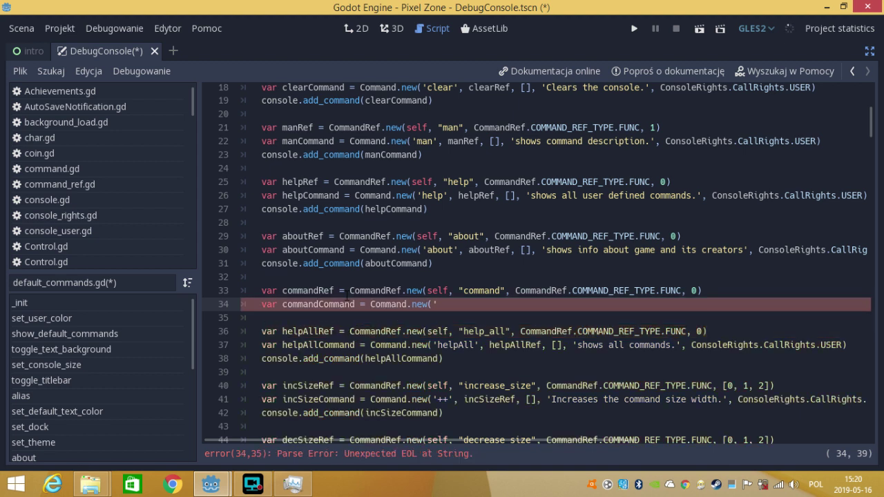
type("comman")
type("d'")
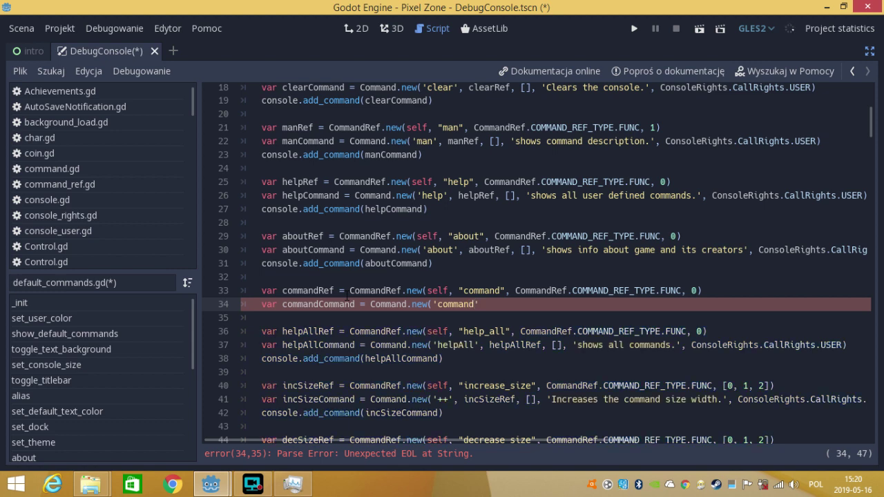
type(",")
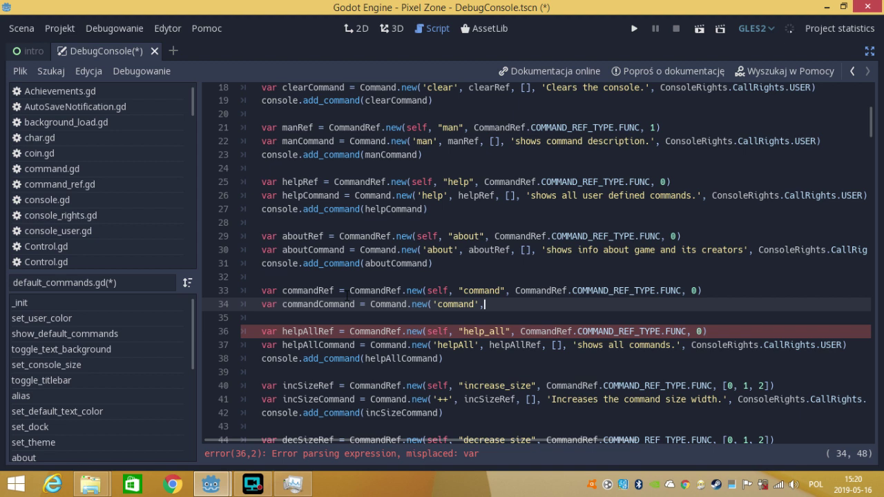
type("comma")
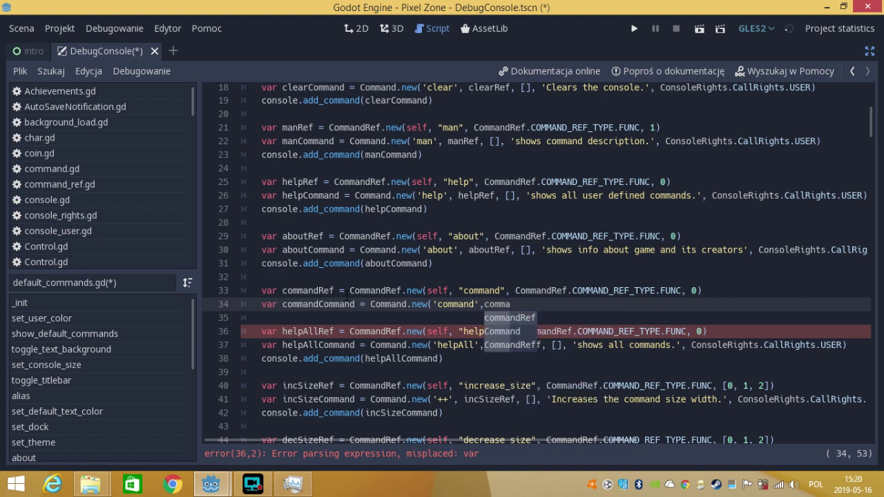
key("Return")
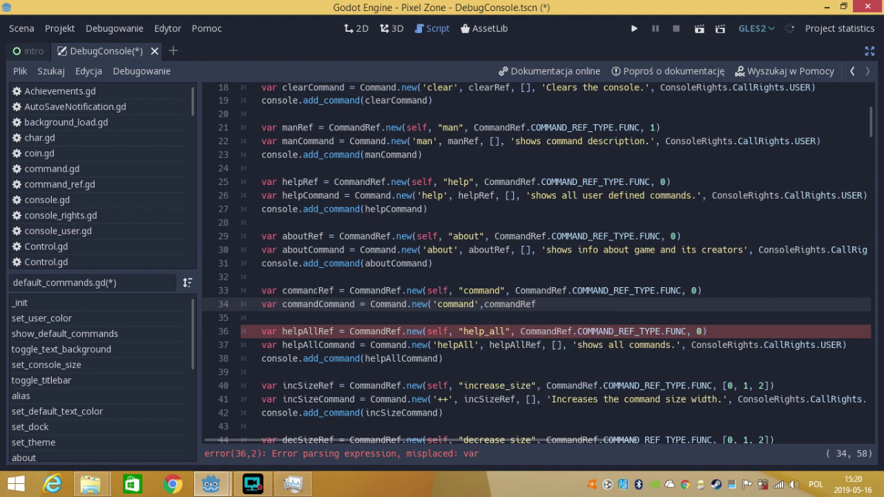
left_click(282, 291)
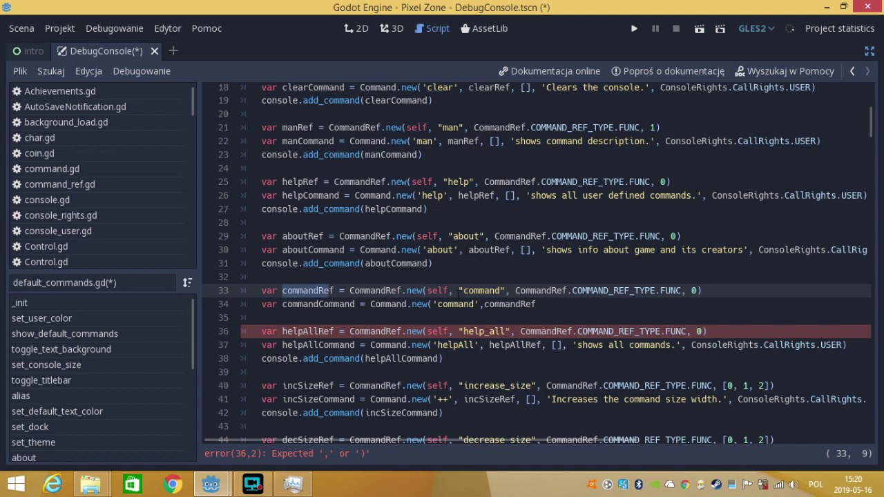
left_click(552, 304)
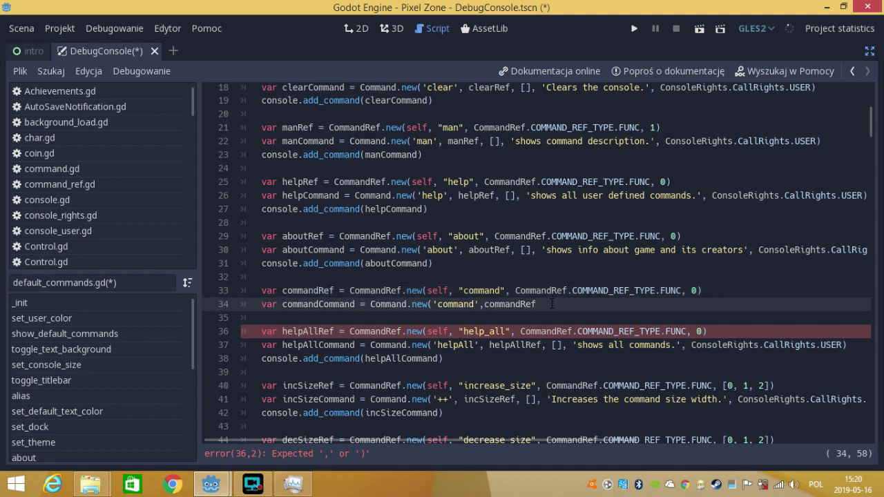
type(",")
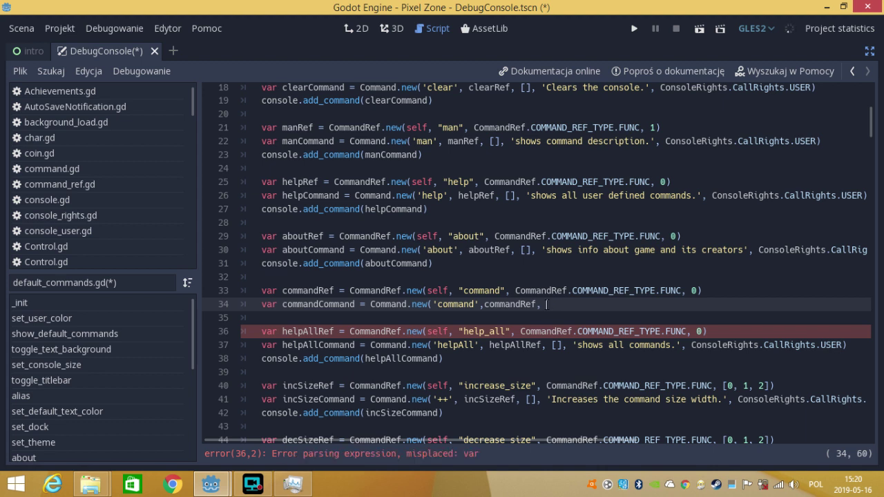
type(" [")
type("],")
type(" '")
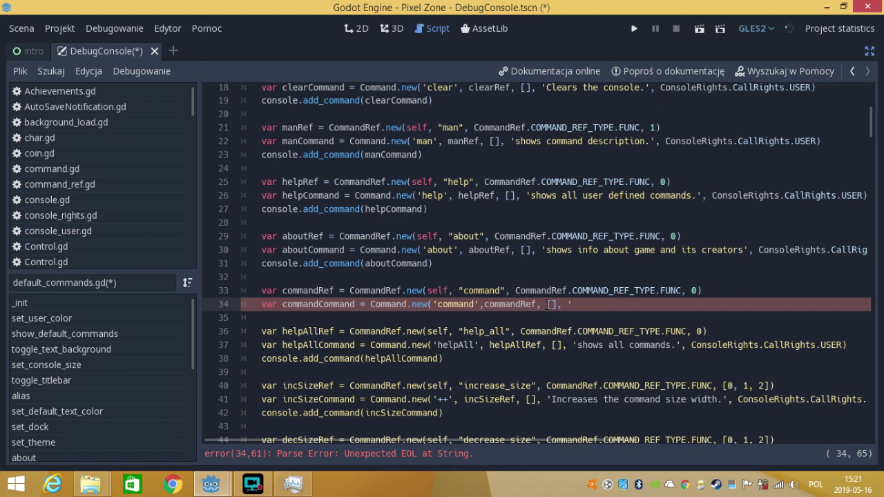
- Finish line 34 with description 'custom command' and ConsoleRights.CallRights.USER
type("cu")
type("stom comm")
type("and")
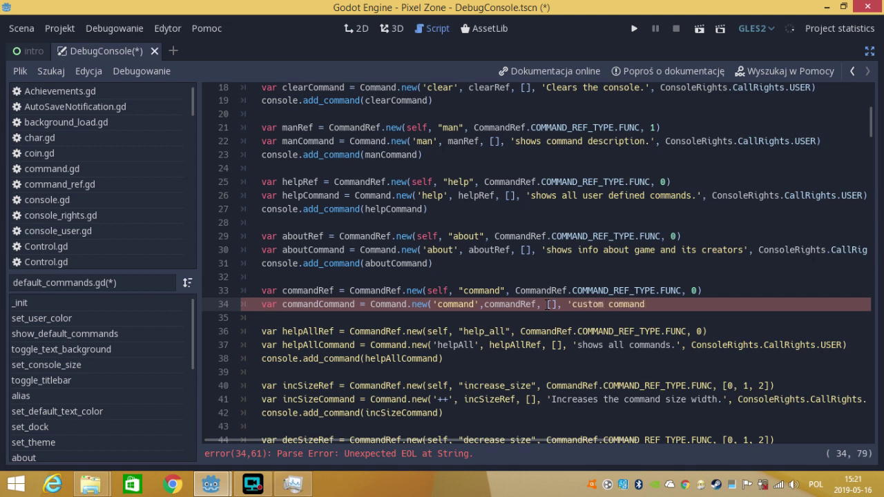
type("'")
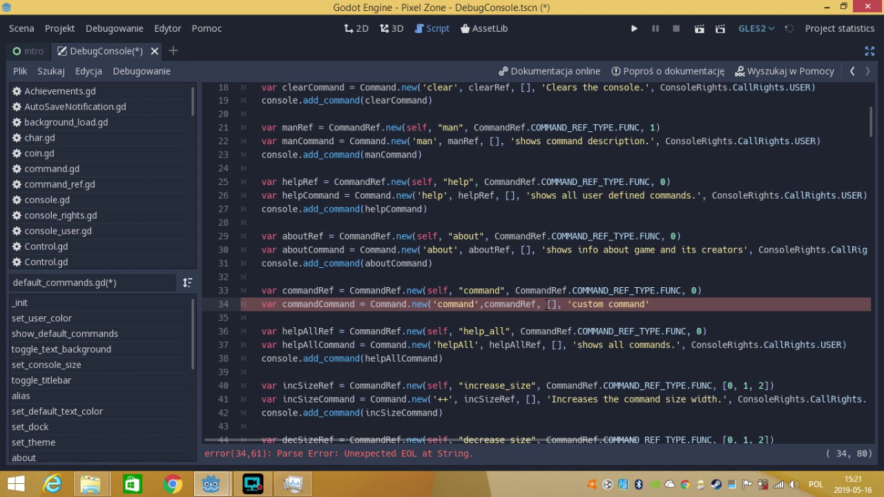
type(",")
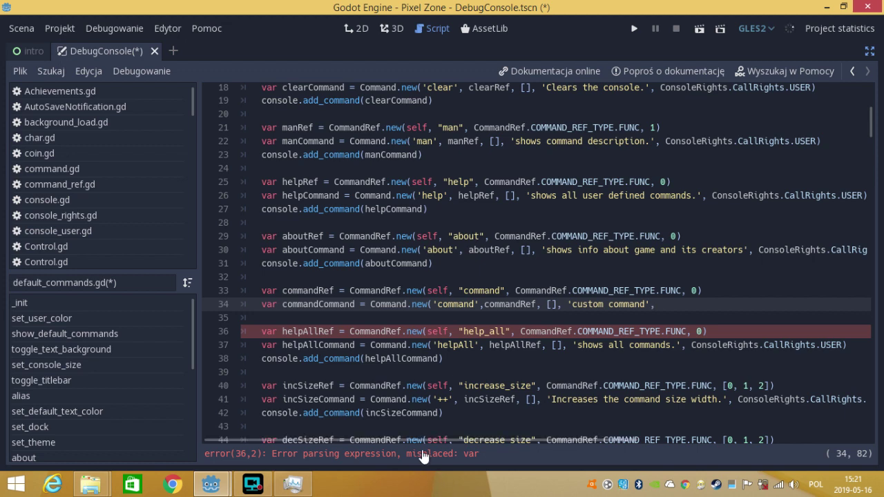
mouse_move(412, 440)
left_mouse_down()
mouse_move(462, 439)
mouse_move(501, 424)
left_mouse_up()
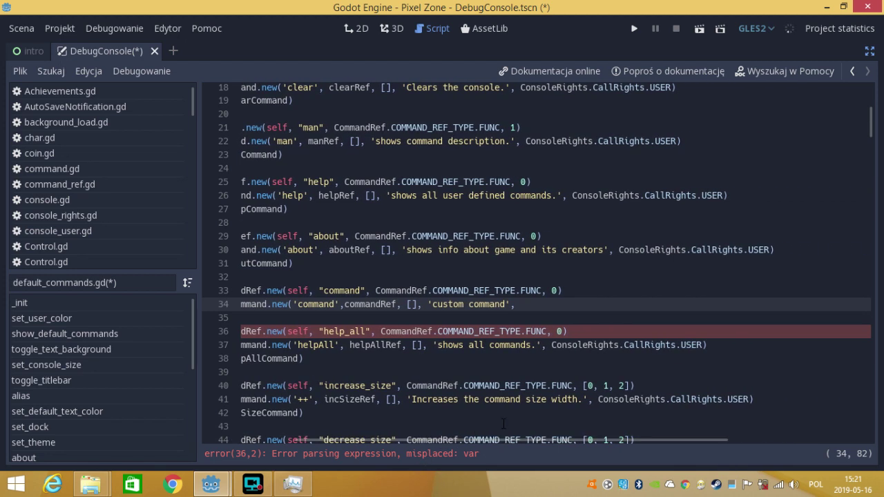
type("Con")
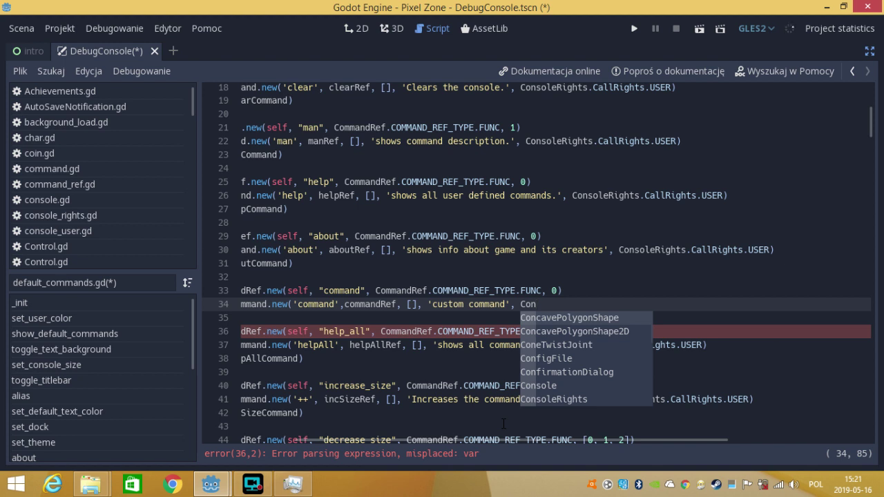
key("Down")
key("Down")
key("Down")
key("Down")
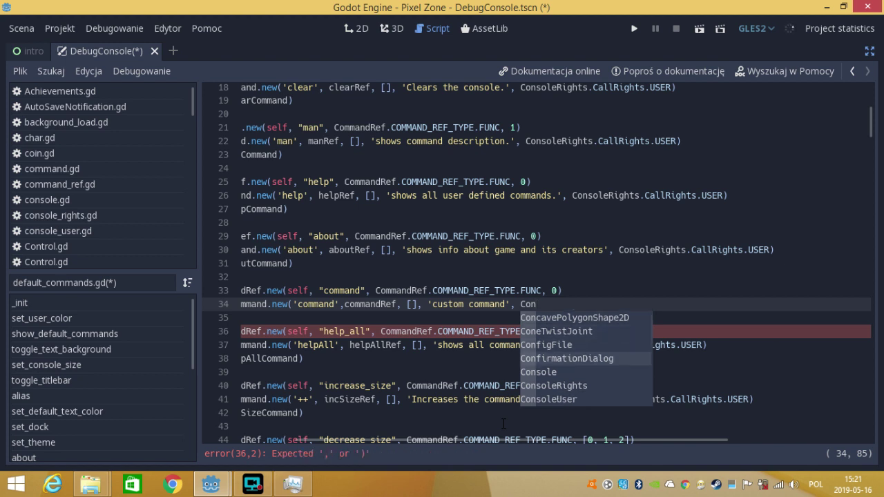
key("Down")
key("Down")
key("Return")
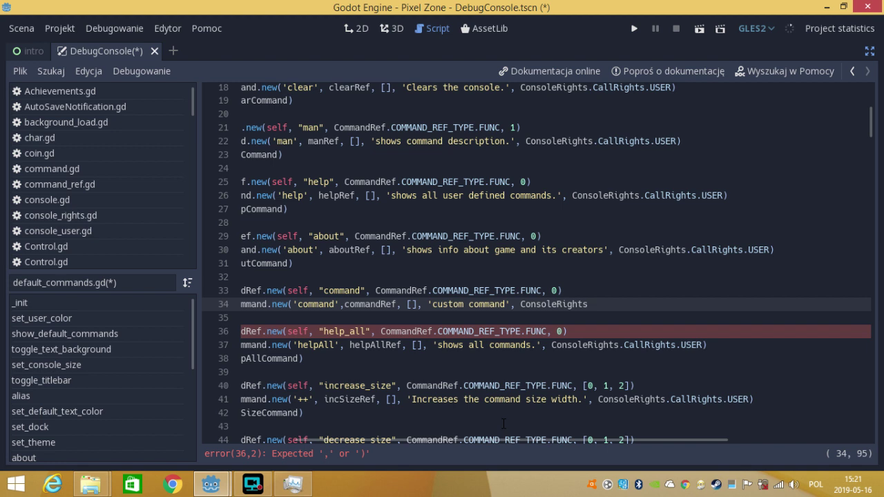
type(".")
type("Ca")
type("llRi")
type("ght")
type("s.U")
type("SER)")
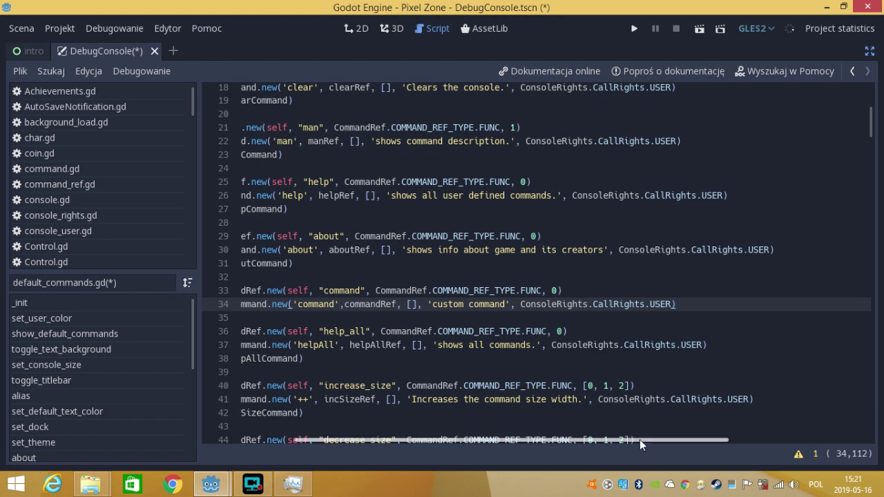
left_click_drag(639, 440, 460, 425)
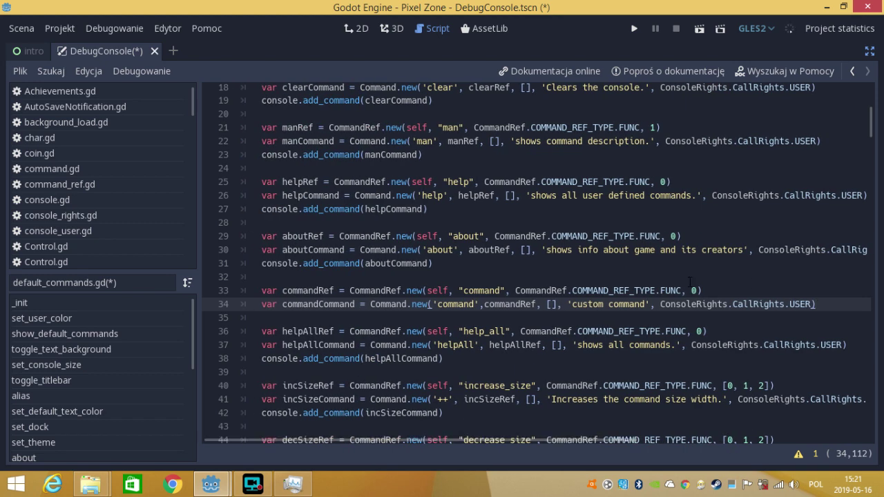
- Add 'console.add_command(commandCommand)' on line 35
key("Return")
type("c")
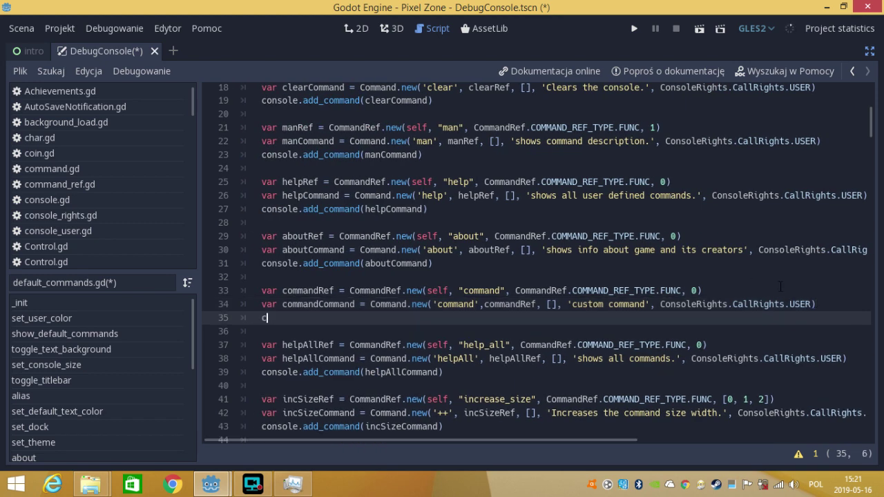
type("onsole")
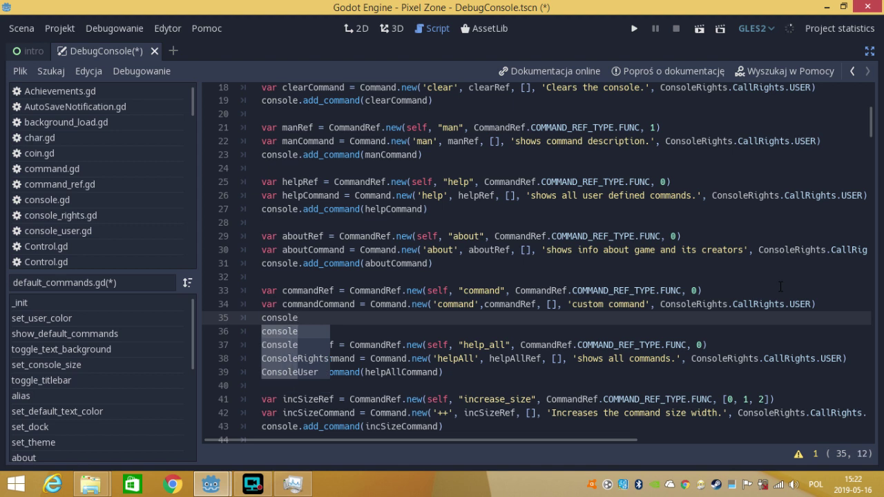
type(".add")
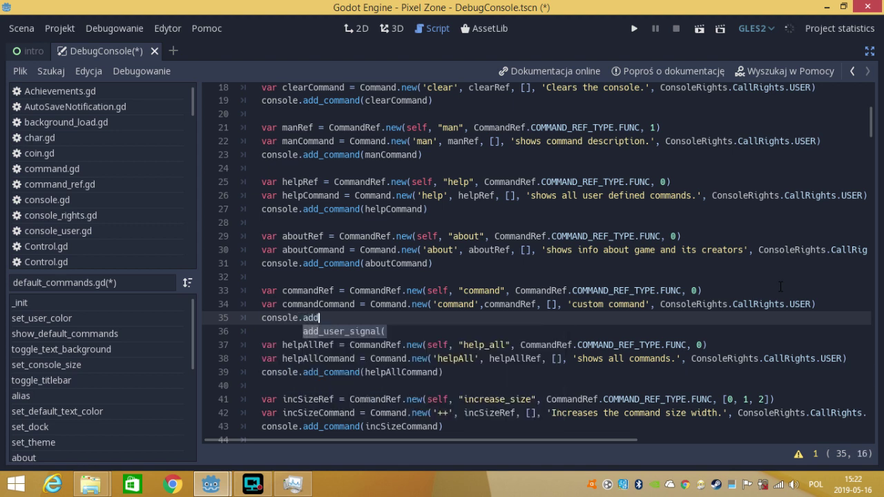
type("_")
type("commanf")
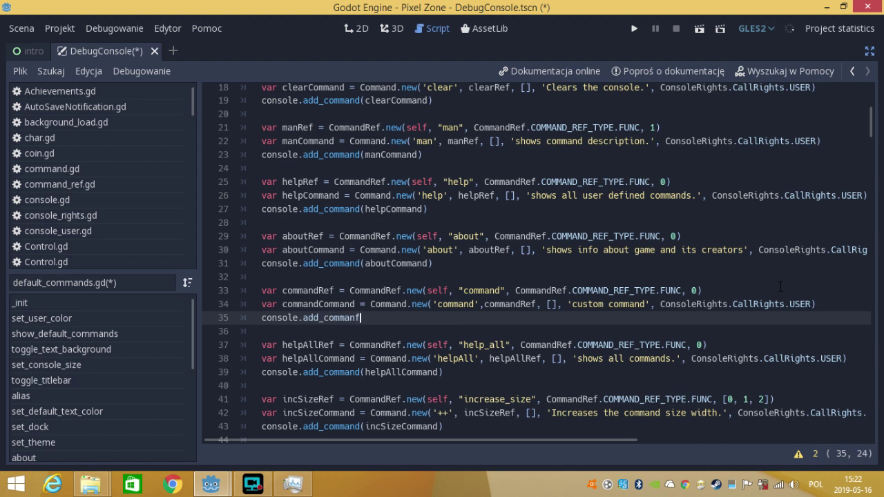
key("BackSpace")
type("d(")
type("a")
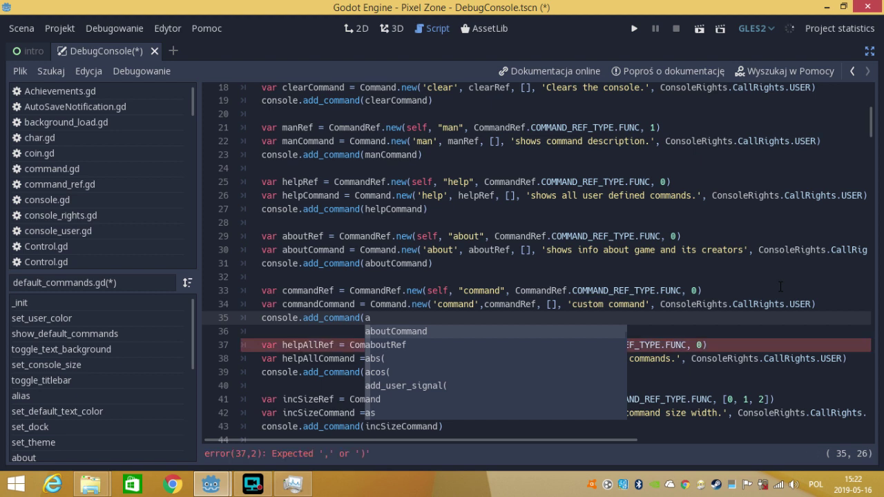
key("Down")
key("Down")
key("Down")
key("Down")
key("Down")
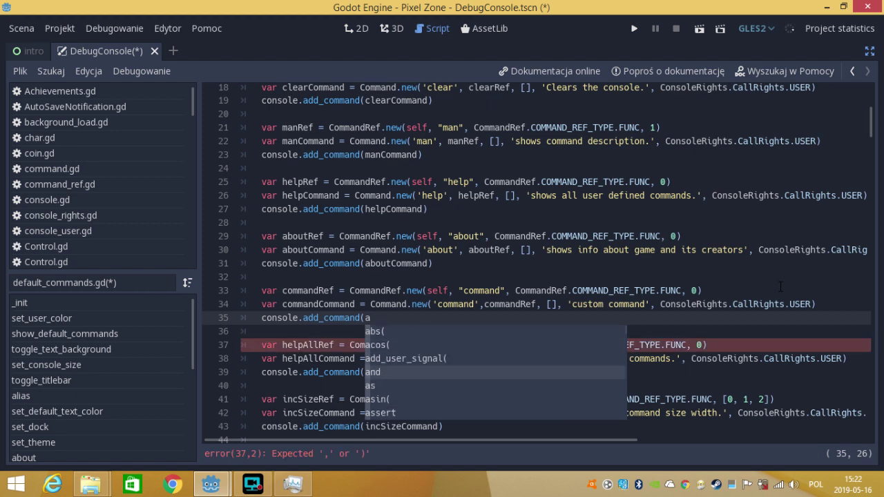
key("Down")
key("Down")
key("Down")
key("Down")
key("Down")
key("Down")
key("Down")
key("Down")
key("Down")
key("Down")
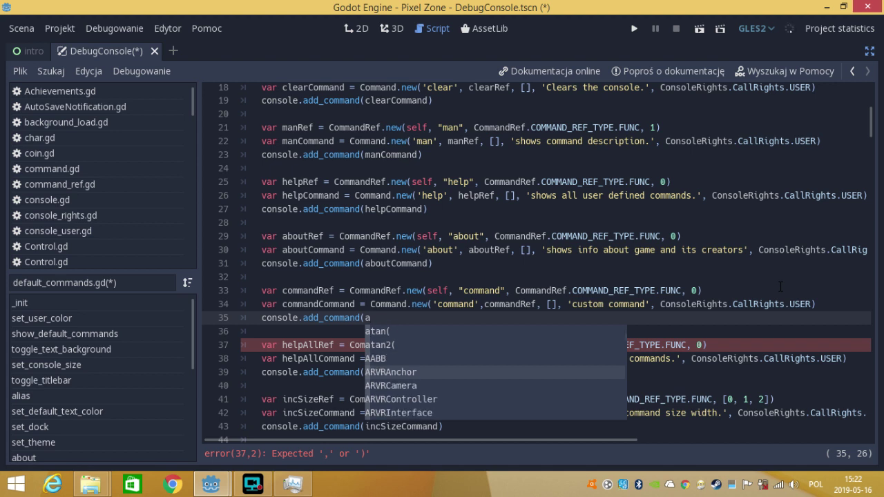
key("Down")
key("Down")
key("Down")
key("Down")
key("Down")
key("Down")
key("Down")
key("Down")
key("Down")
key("Down")
key("Down")
key("Down")
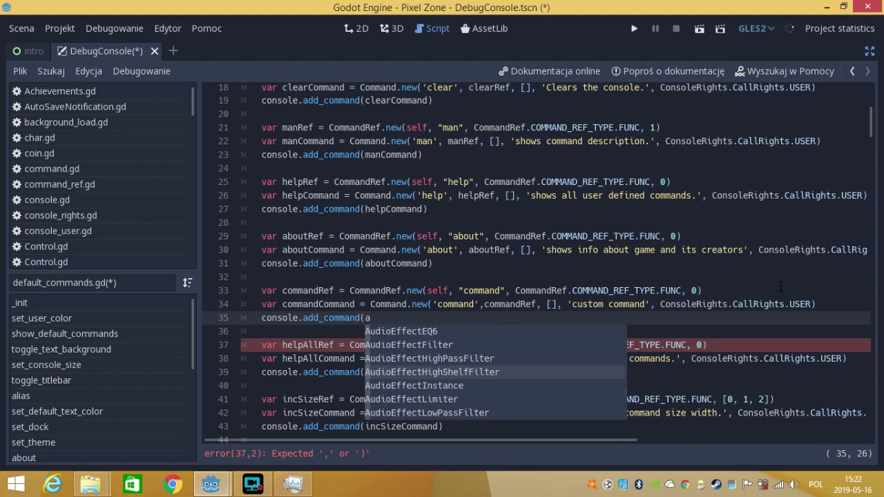
key("Down")
key("Down")
key("Down")
key("Down")
key("Down")
key("Down")
key("BackSpace")
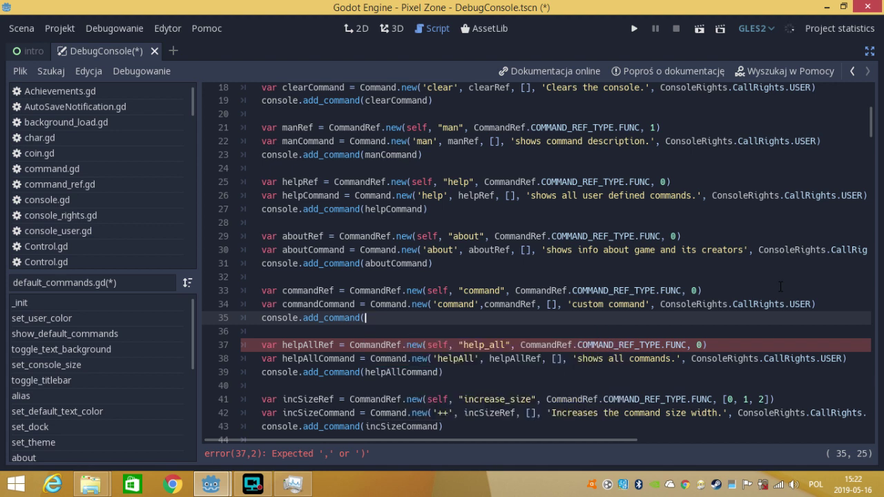
type("co")
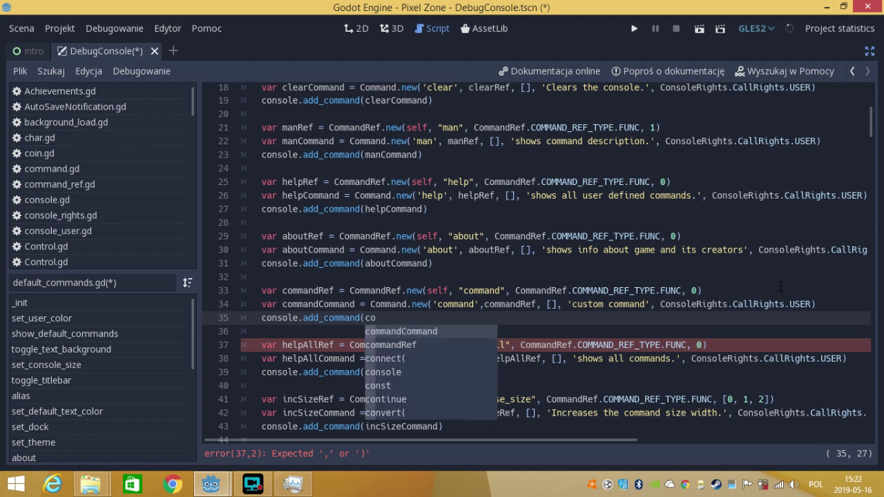
key("Return")
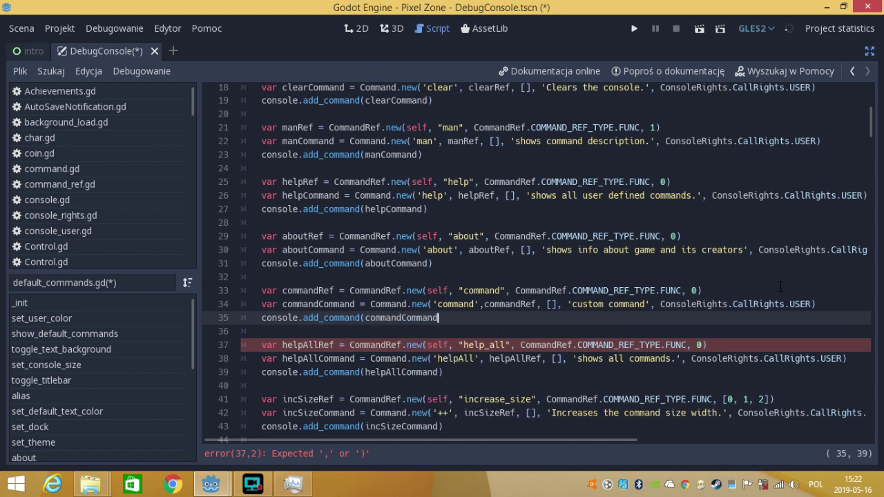
type(")")
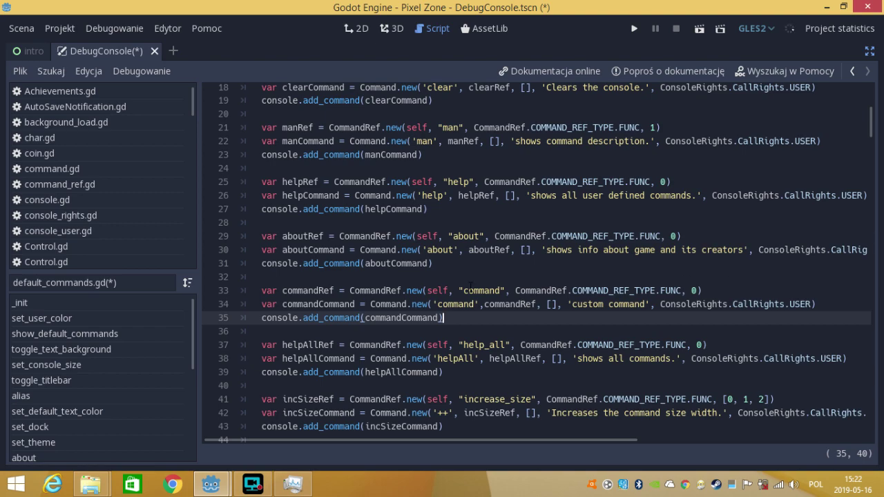
- Replace the 'custom command' description on line 34 with 'exit game'
mouse_move(874, 134)
left_mouse_down()
mouse_move(868, 201)
mouse_move(883, 195)
mouse_move(856, 129)
left_mouse_up()
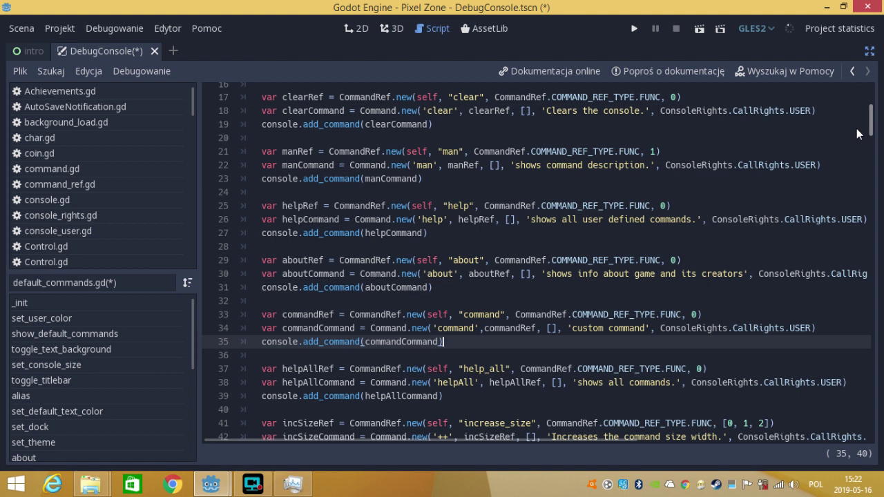
left_click_drag(647, 328, 572, 328)
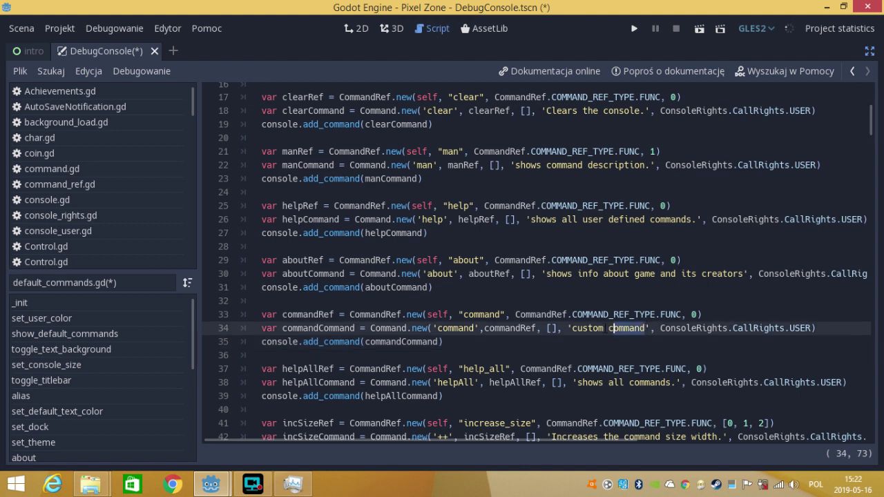
type("e")
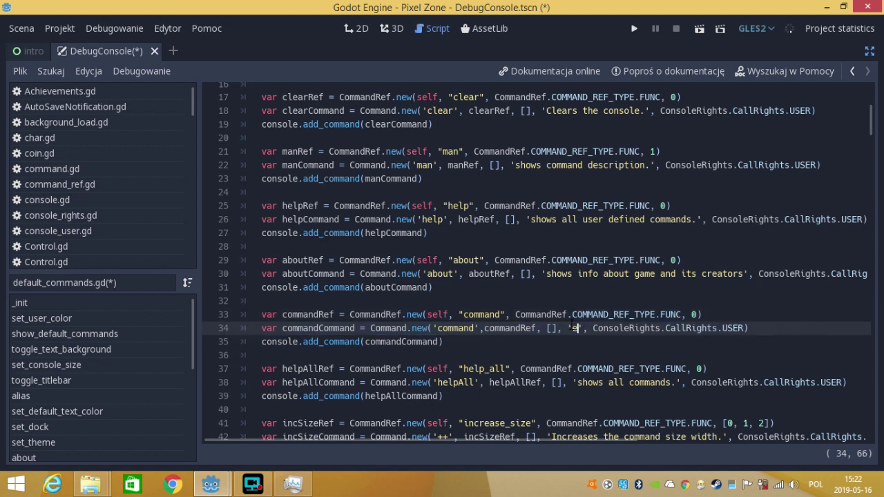
type("xi")
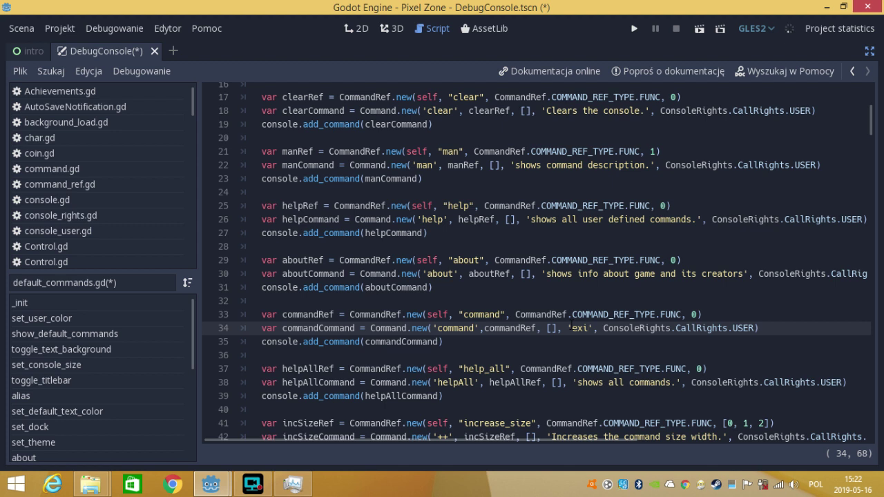
type("t")
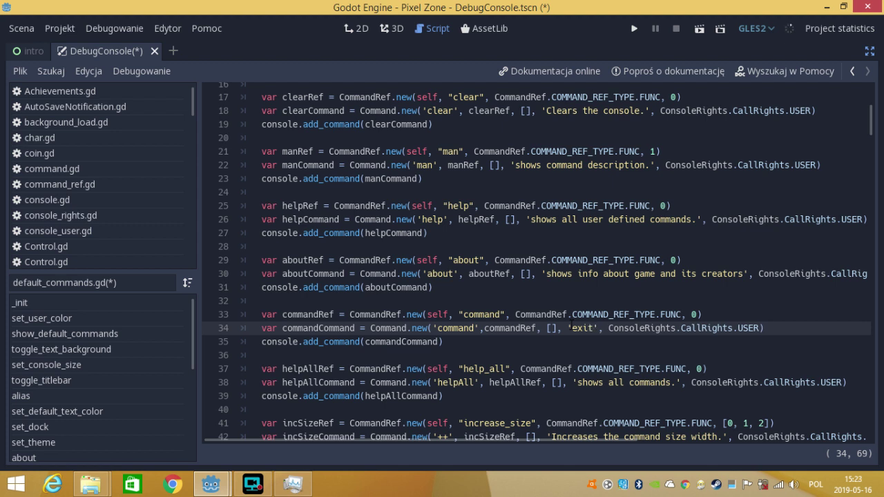
key("BackSpace")
type("sts")
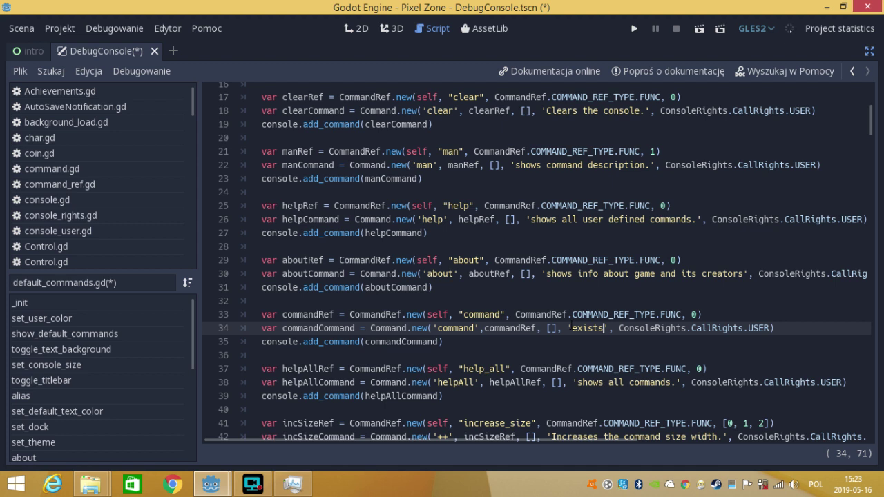
key("BackSpace")
key("BackSpace")
key("BackSpace")
type("t ")
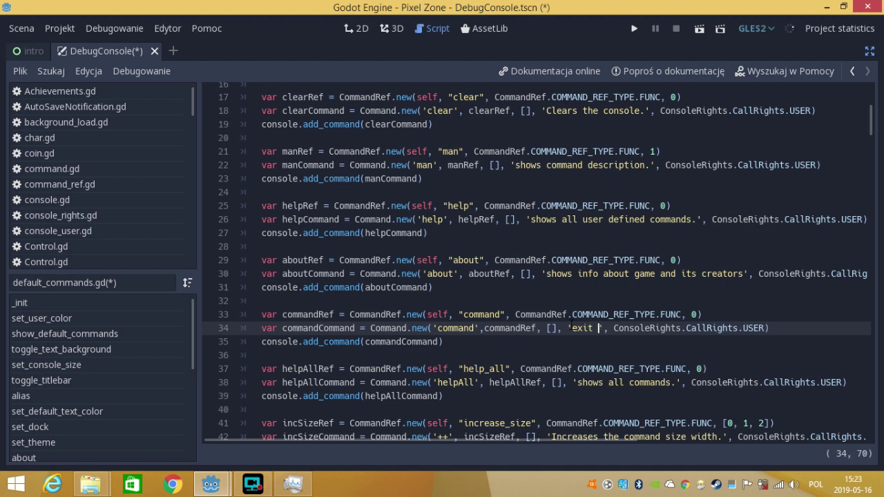
type("game")
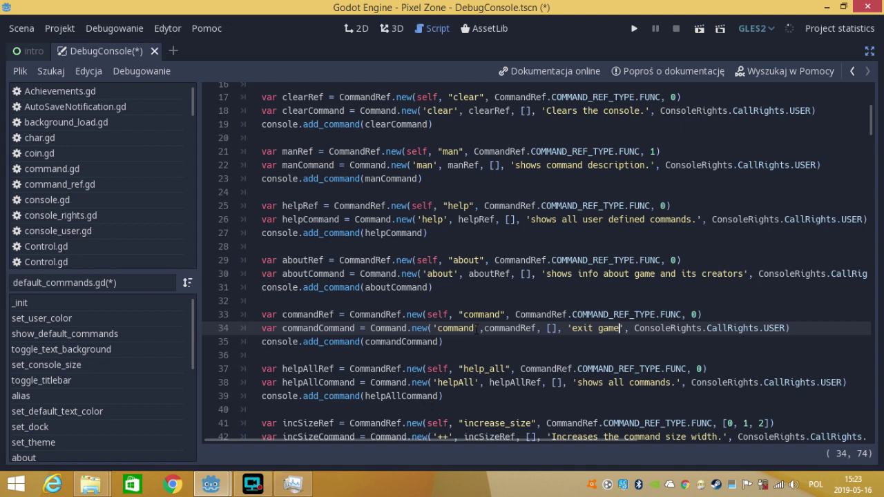
left_click_drag(476, 329, 438, 329)
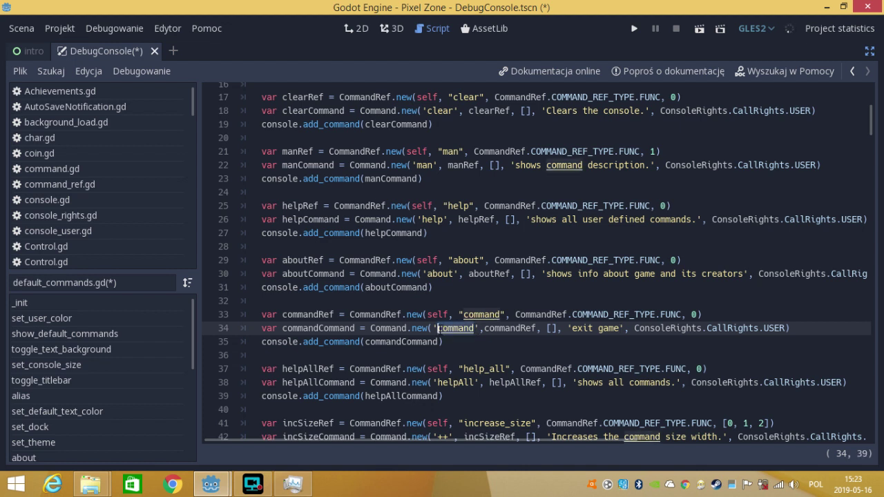
- Scroll down to just above set_default_text_color and place the cursor on blank line 173
scroll(873, 158, "down", 5)
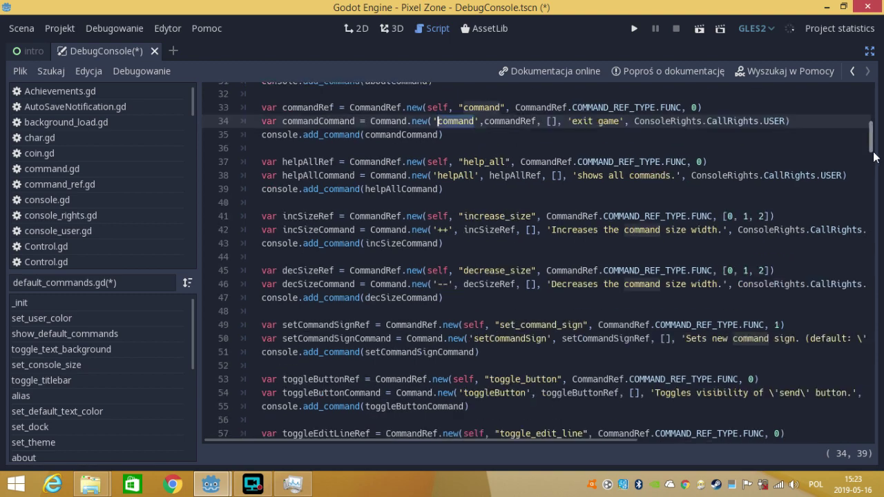
left_click_drag(873, 157, 873, 290)
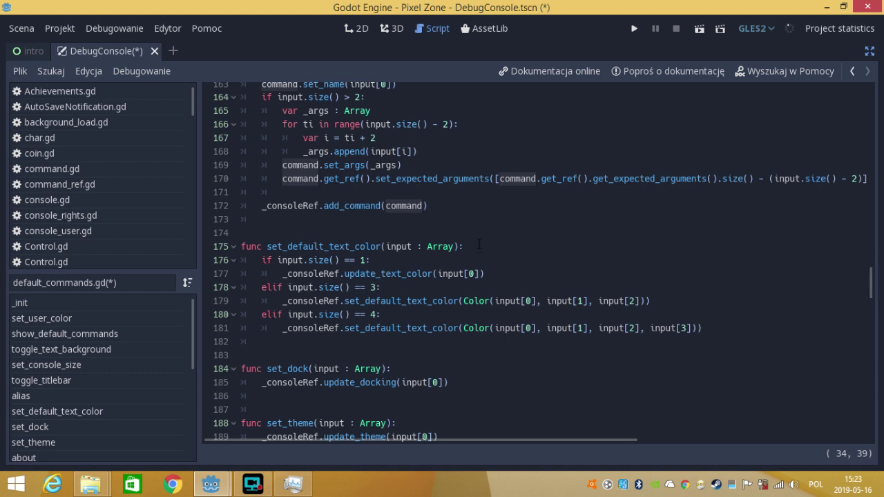
left_click(310, 220)
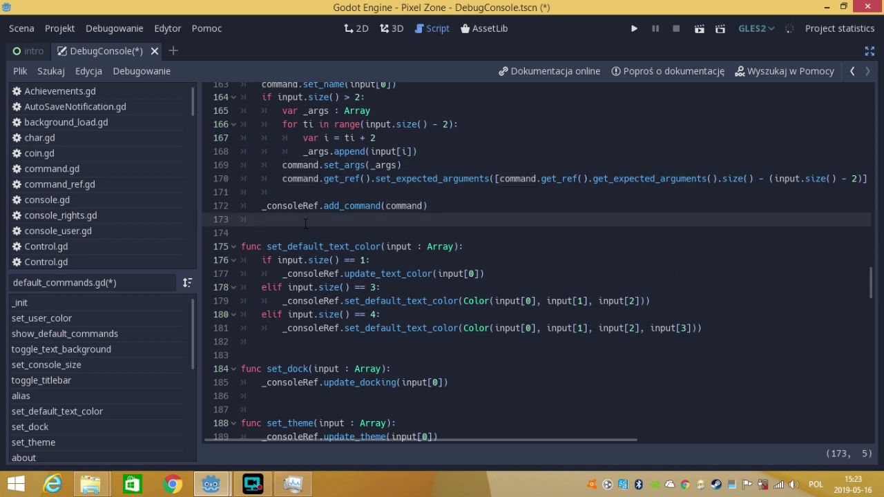
- Add func command(input : Array): after line 173 with a get_tree().exit() body
key("Return")
key("BackSpace")
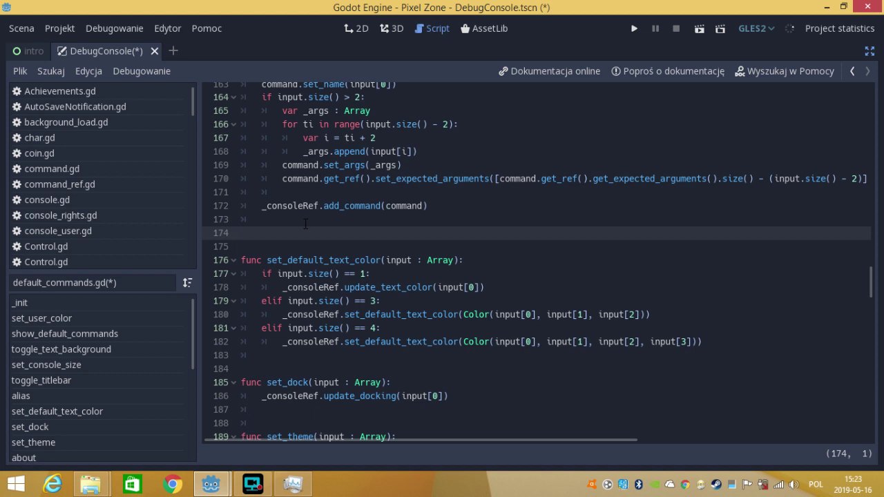
type("func command")
type("(")
type("inpu")
type("t : ")
type("Arra")
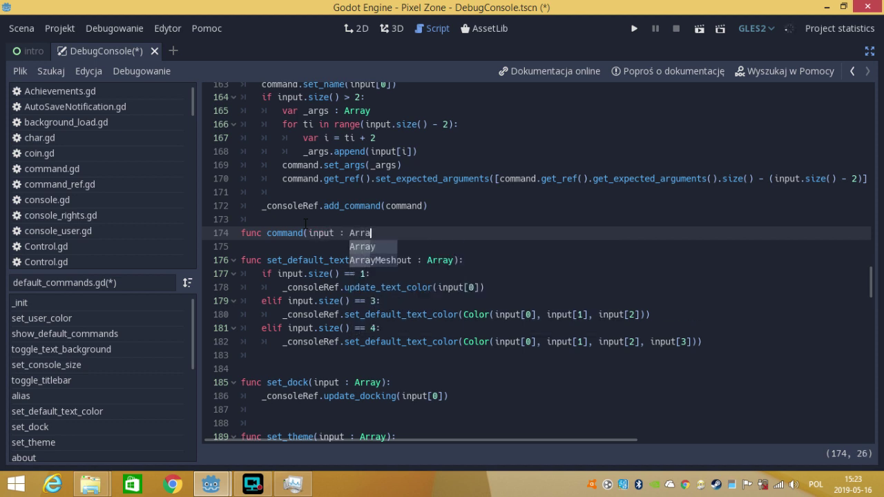
type("y)")
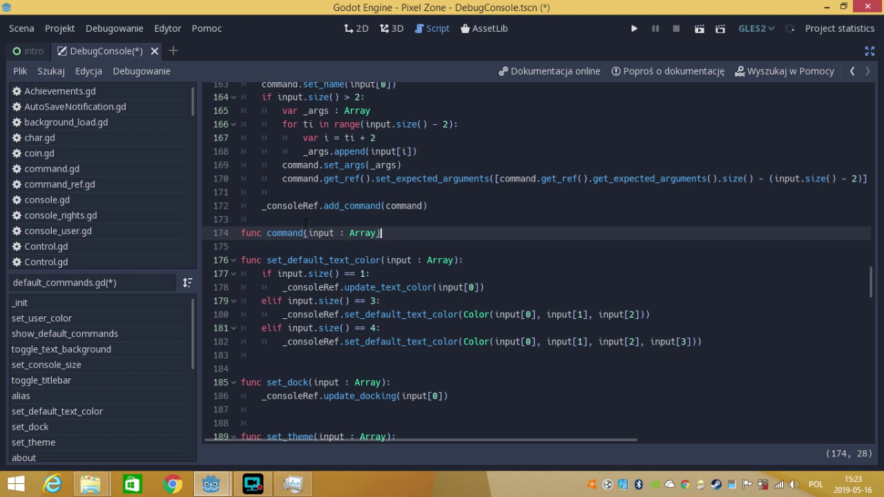
type(":")
key("Return")
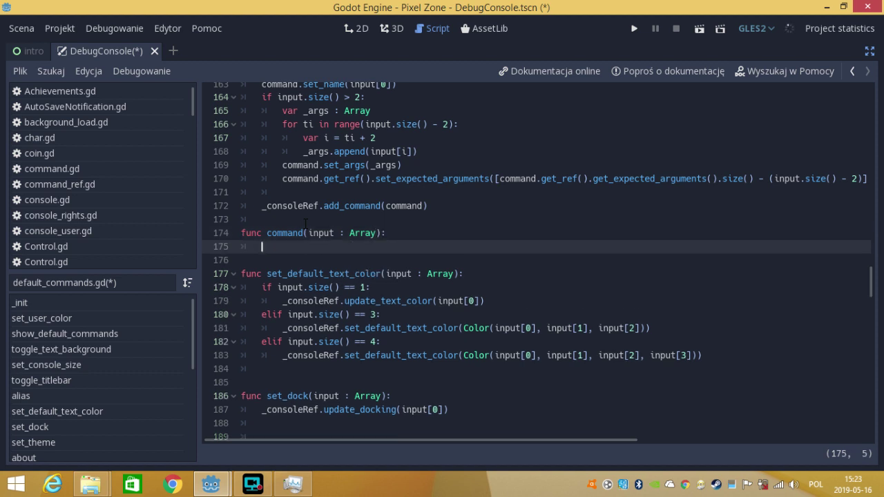
type("get_tr")
type("ee(")
type(").exi")
type("t()")
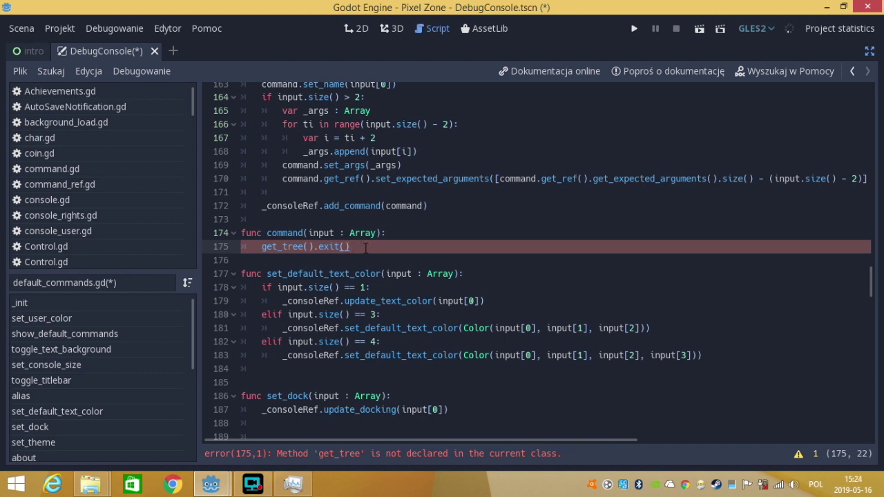
- Overwrite get_tree().exit() on line 175 with 'console.appen', then erase it
left_click_drag(365, 247, 263, 246)
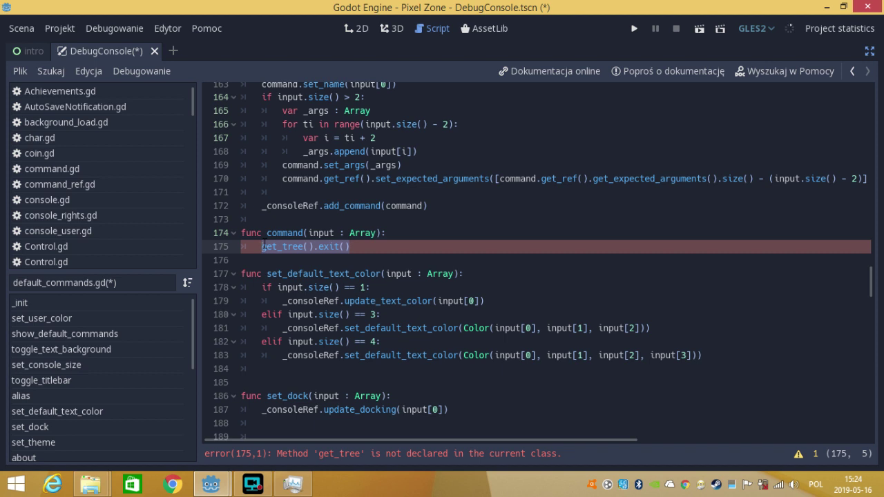
type("co")
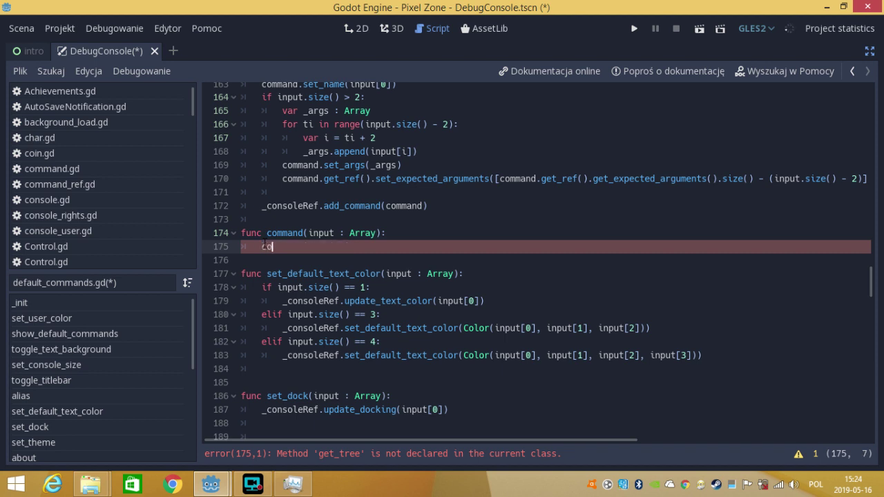
type("ns")
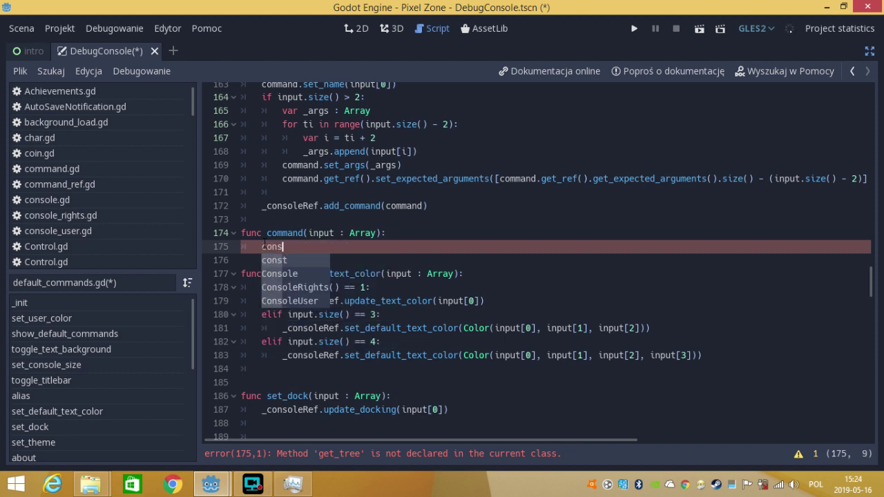
type("ole")
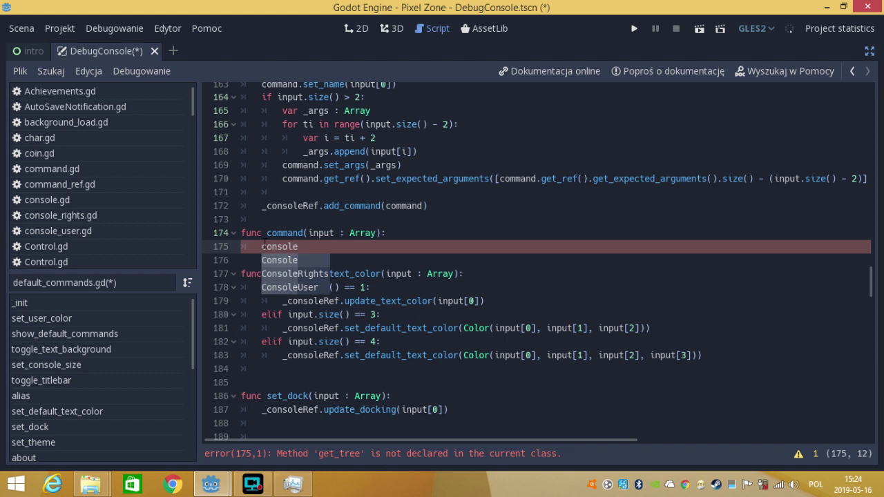
type(".app")
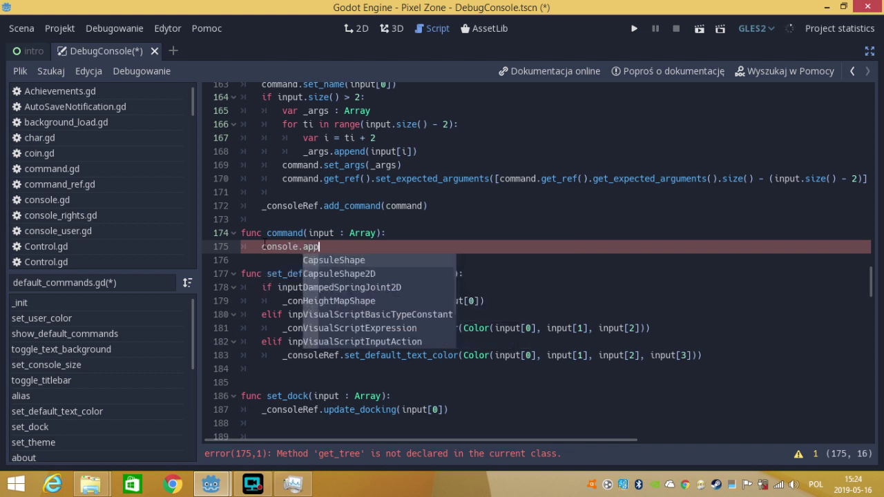
type("en")
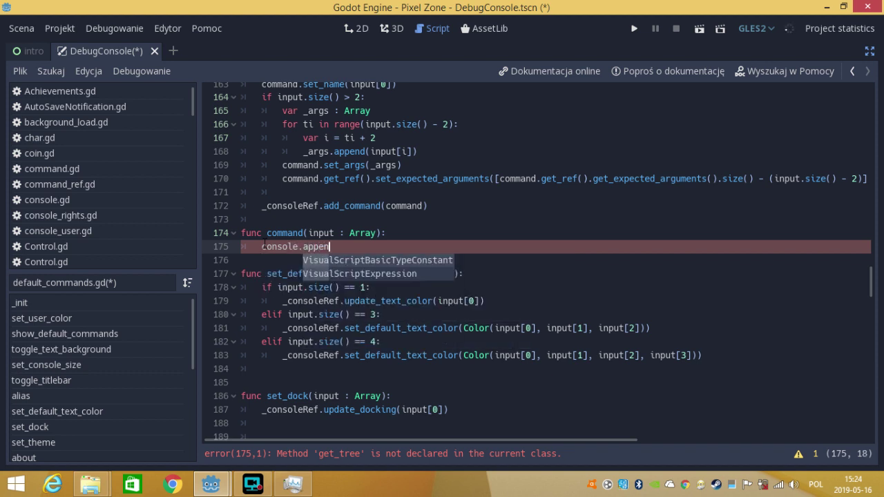
key("BackSpace")
key("BackSpace")
key("BackSpace")
key("BackSpace")
key("BackSpace")
key("BackSpace")
key("BackSpace")
key("BackSpace")
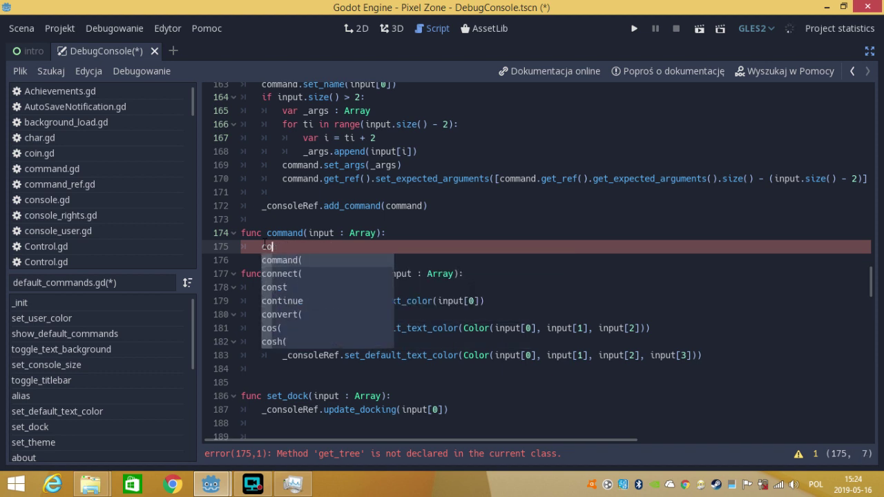
key("BackSpace")
key("BackSpace")
key("BackSpace")
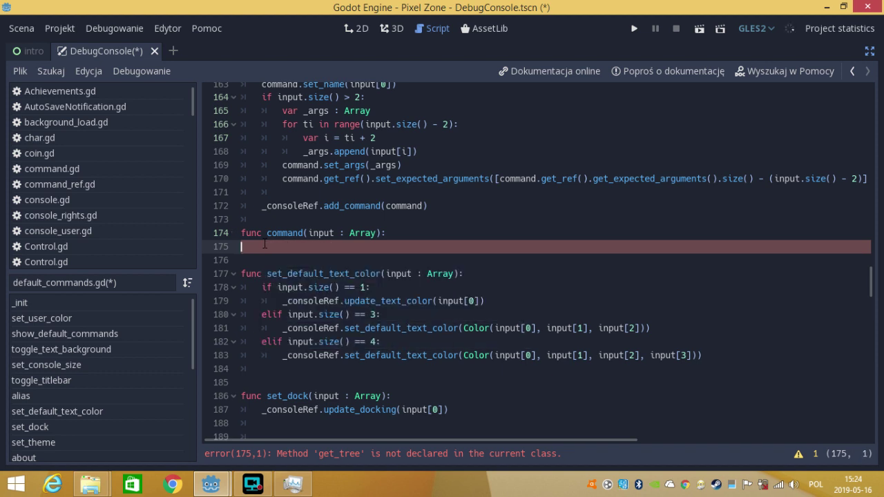
key("BackSpace")
- Start a fresh indented body line, trying 'consol' and 'comma' before leaving an underscore
key("Return")
type("co")
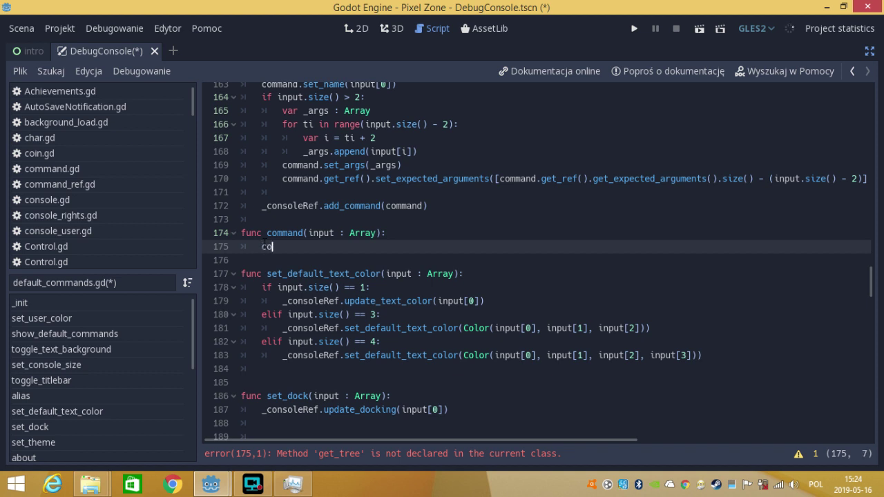
type("n")
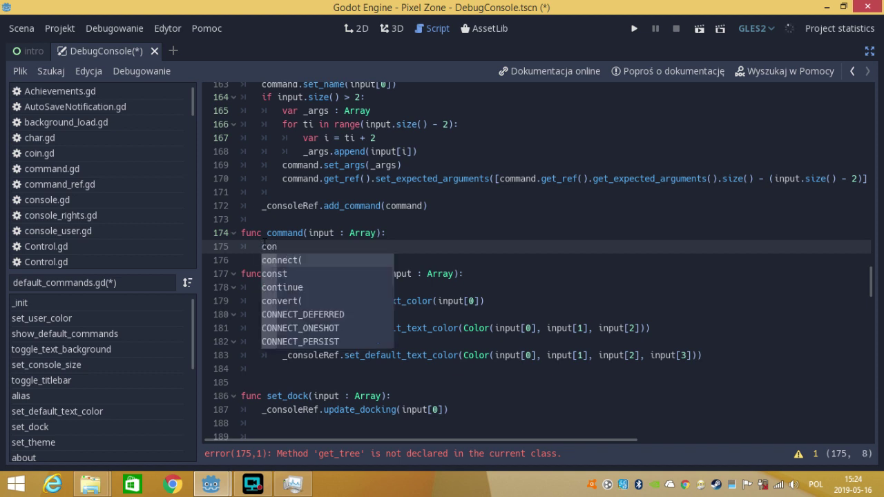
type("so")
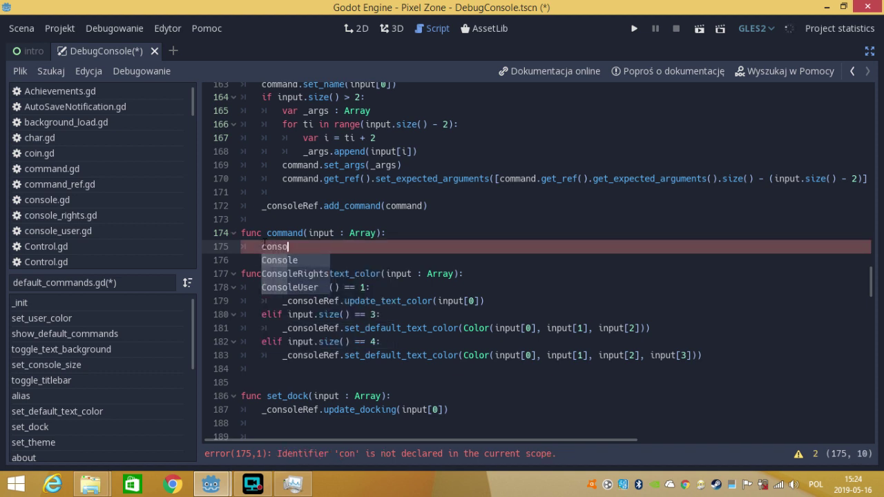
type("l")
key("BackSpace")
key("BackSpace")
key("BackSpace")
key("BackSpace")
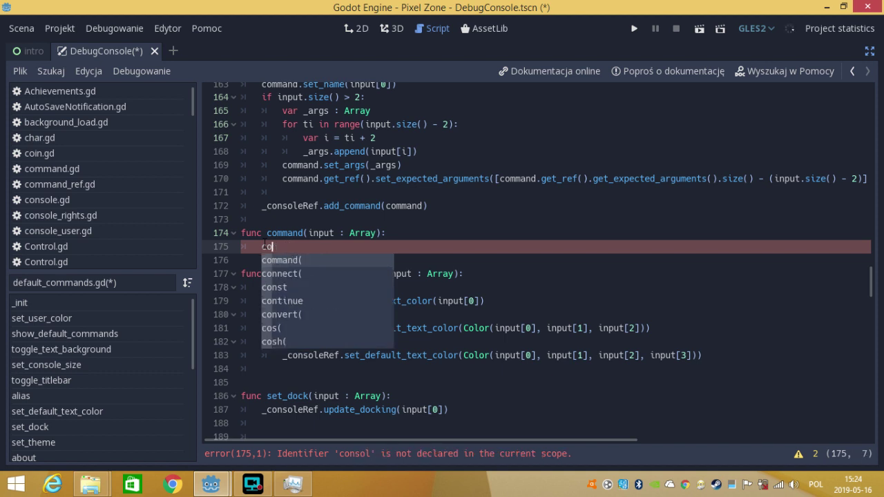
type("mma")
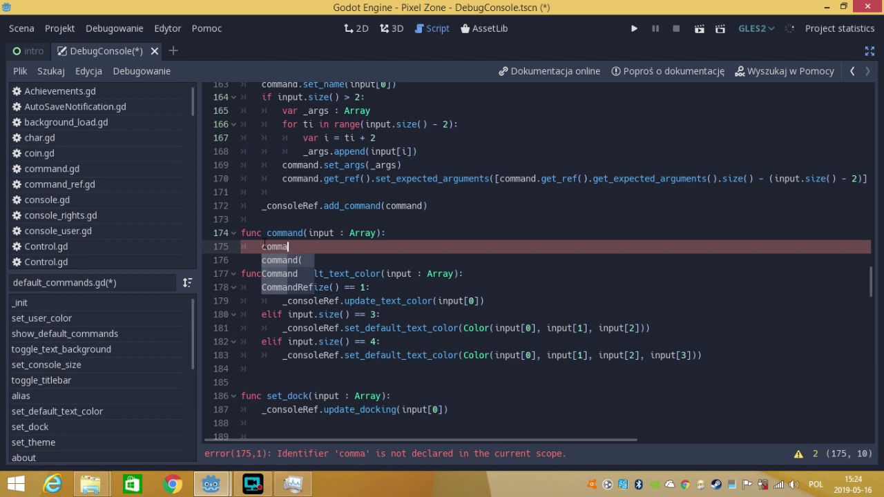
key("BackSpace")
key("BackSpace")
key("BackSpace")
key("BackSpace")
key("BackSpace")
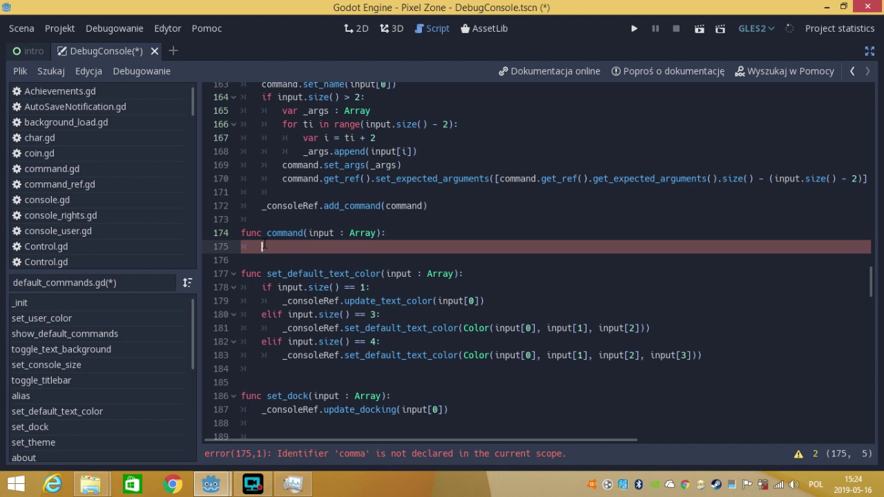
type("_")
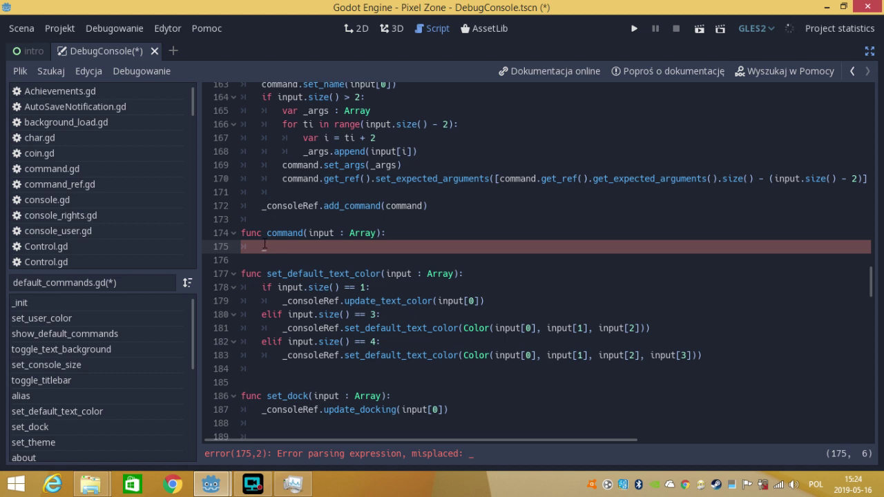
- Complete the name on line 175 to _consoleRef using autocomplete
type("com")
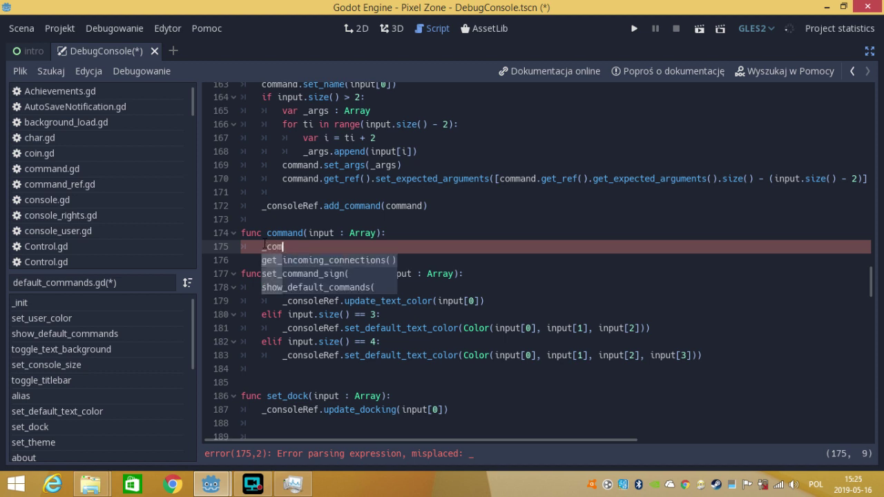
type("ma")
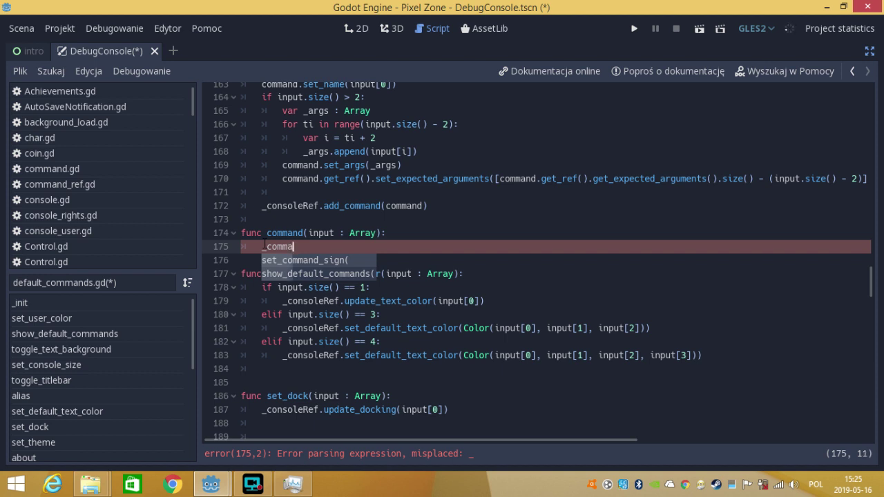
type("\\")
key("BackSpace")
key("BackSpace")
key("BackSpace")
key("BackSpace")
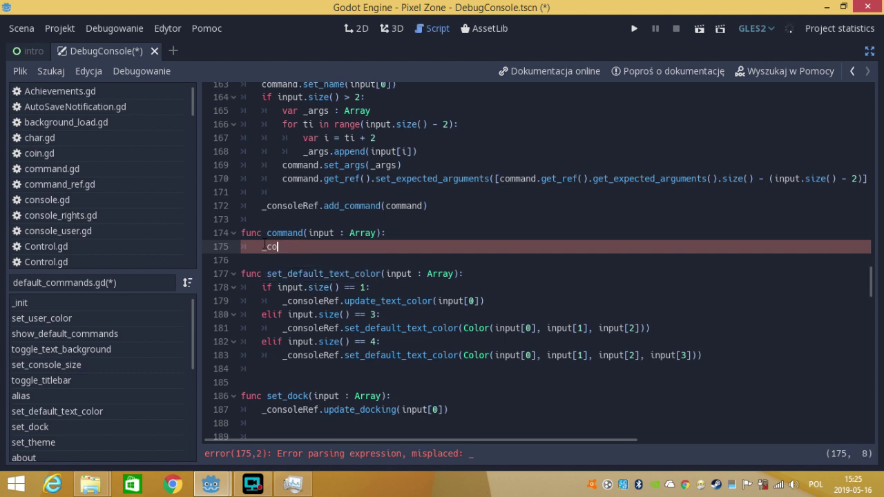
type("nsole")
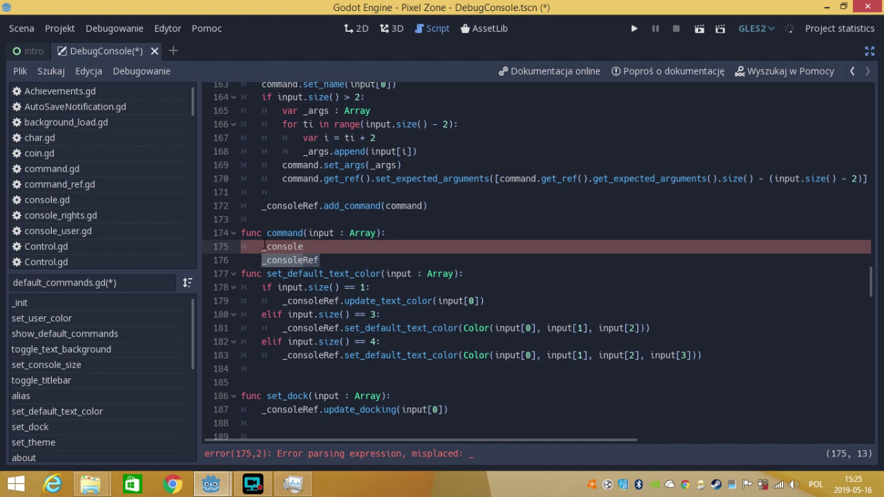
key("Return")
- Extend it to _consoleRef.append_message( after correcting the typos
type(".app")
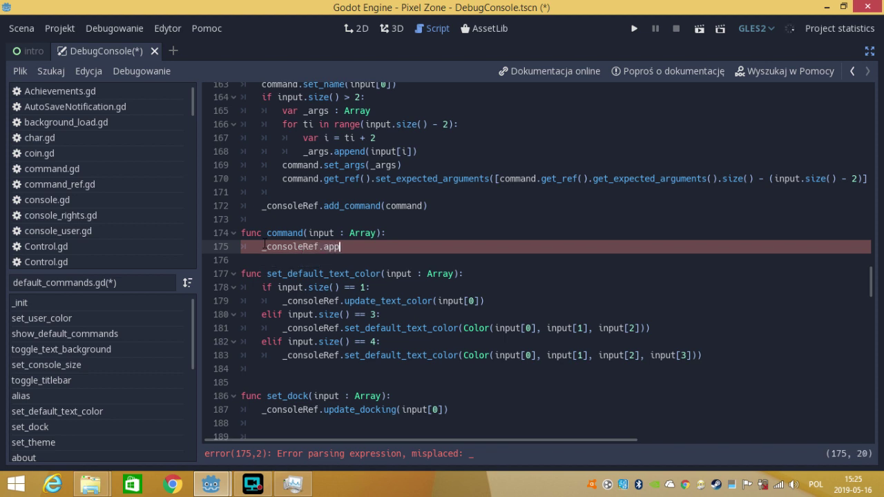
type("en")
type("d")
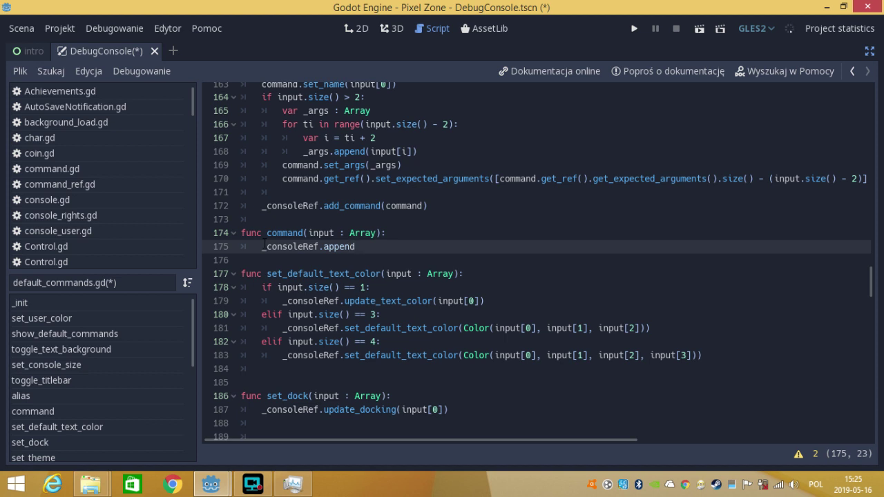
key("BackSpace")
key("BackSpace")
key("BackSpace")
key("BackSpace")
key("BackSpace")
type("ap")
key("BackSpace")
key("BackSpace")
key("BackSpace")
type(".")
type("s")
key("BackSpace")
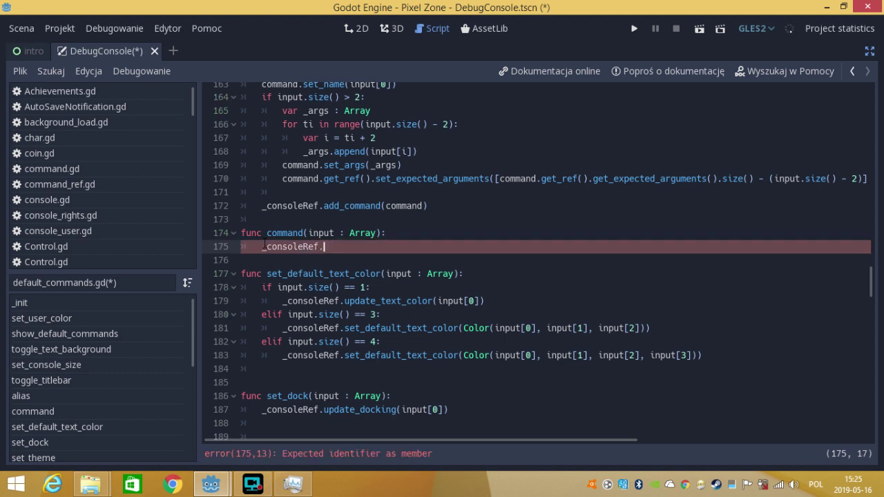
type("append")
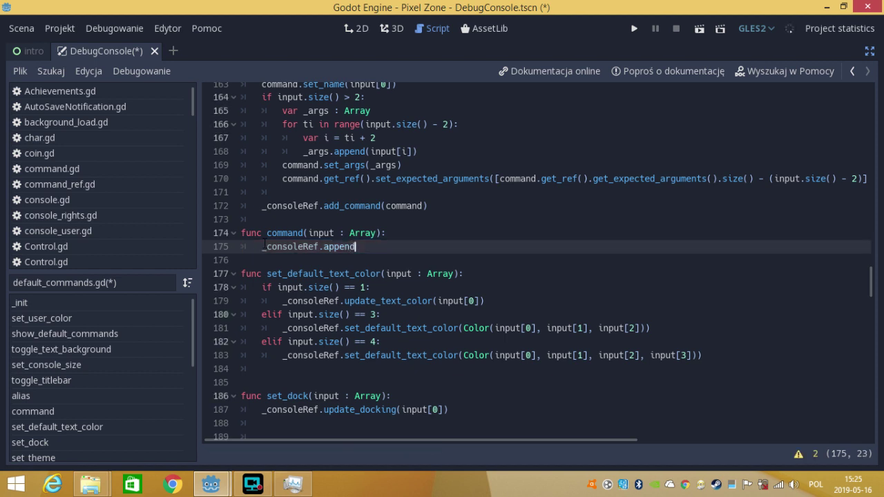
type("_me")
type("ssa")
type("ge9")
key("BackSpace")
type("(")
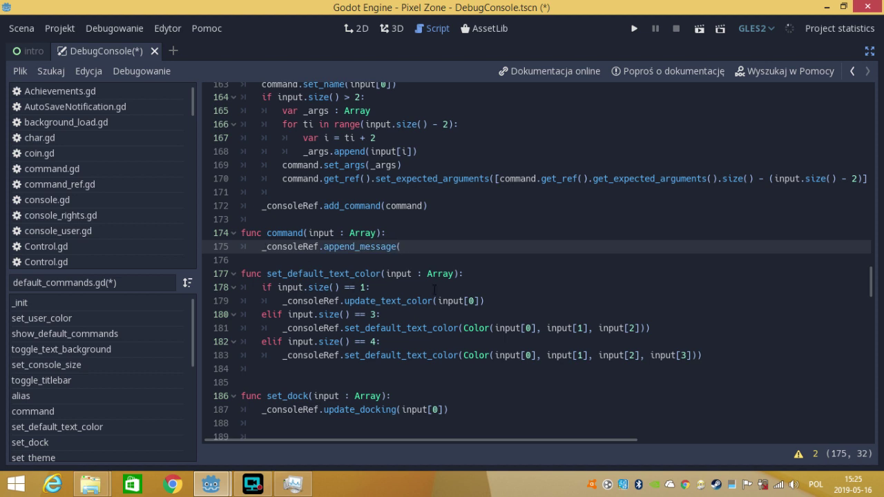
- Finish line 175 with the argument 'Custom Text') for append_message
left_click_drag(871, 294, 875, 283)
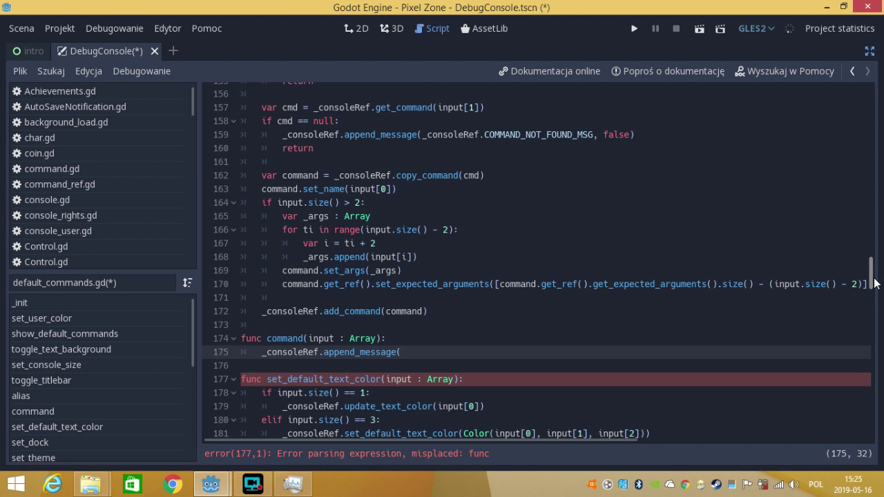
left_click_drag(875, 283, 875, 285)
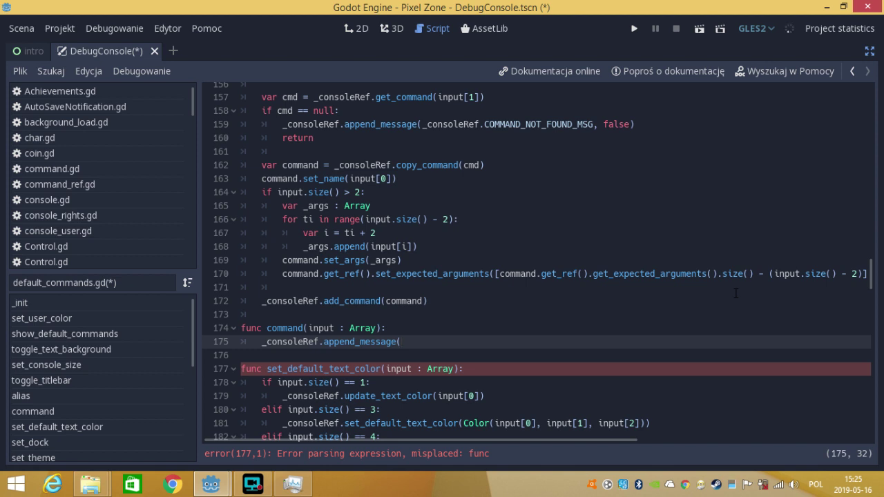
type("'")
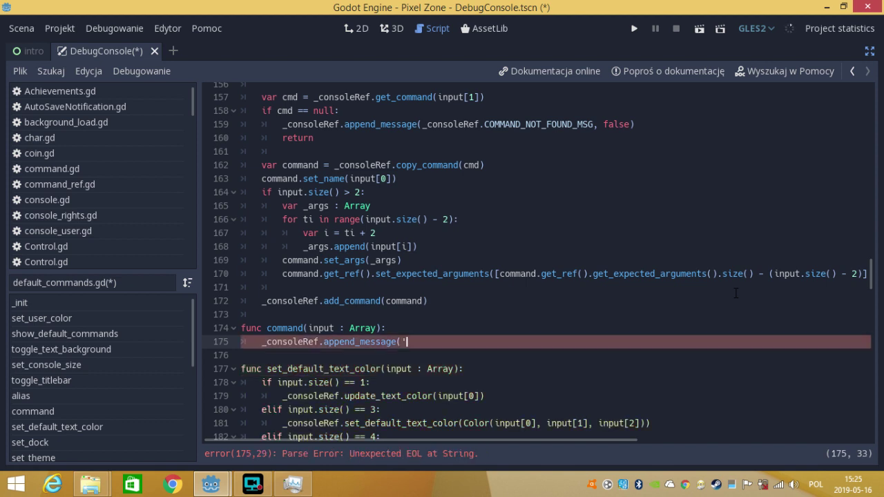
type("Cu")
type("stom ")
type("Text")
type("')")
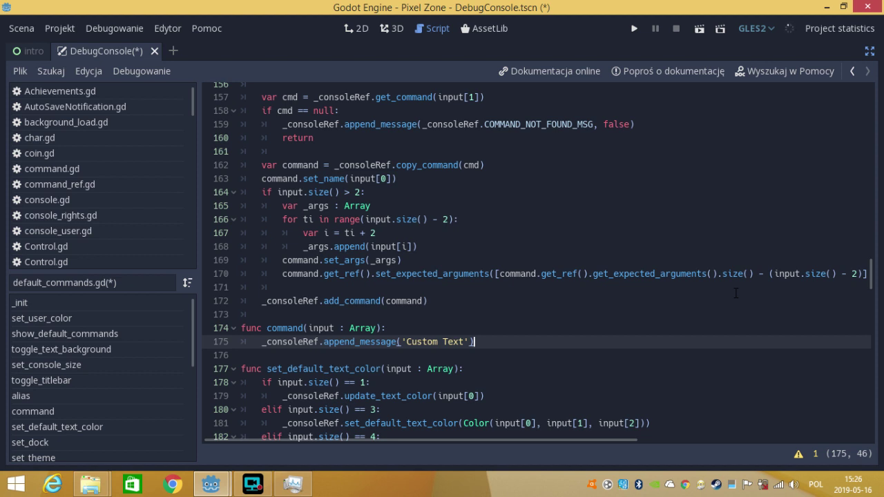
- Resume the screen recorder, then save and run the current scene to test it
left_click(253, 485)
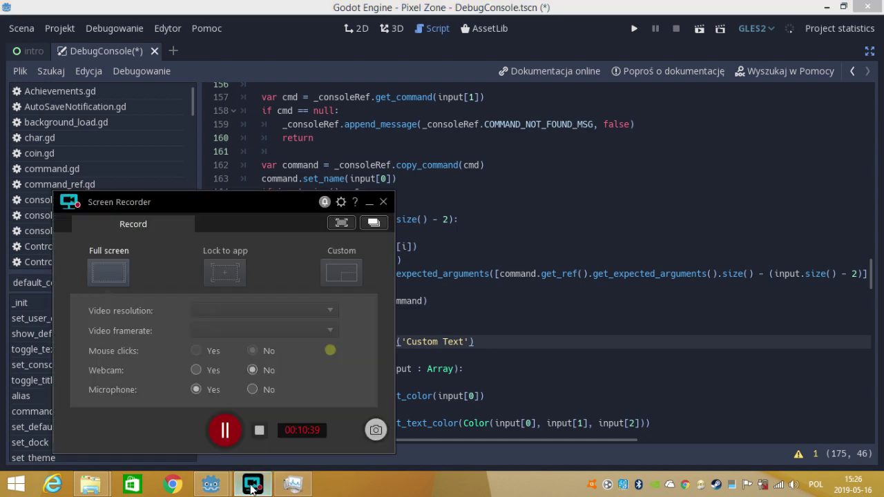
left_click(367, 204)
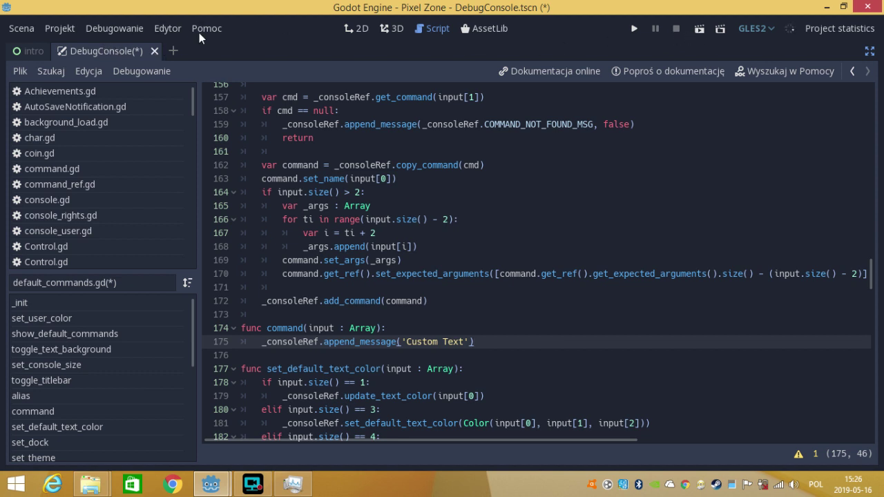
left_click(695, 25)
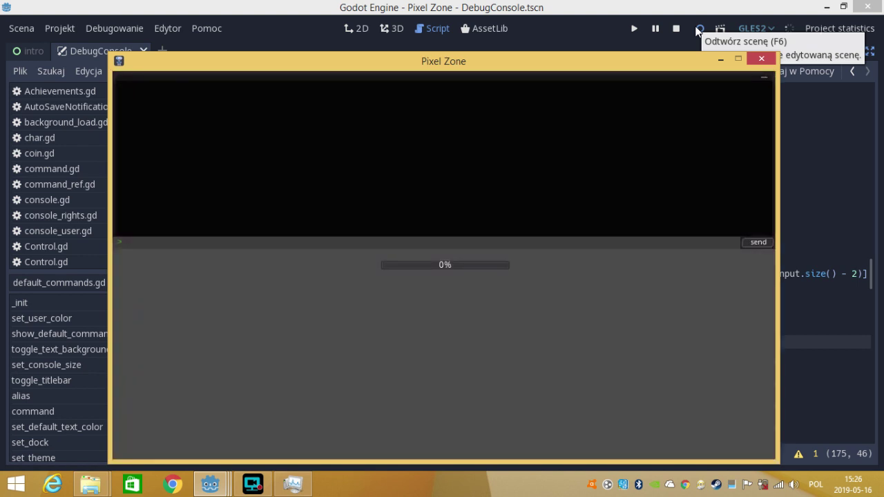
- Run /command in the game console so it prints Custom Text
left_click(394, 246)
type("/")
type("command")
key("Return")
- Run /helpAll to list every available console command
type("/hel")
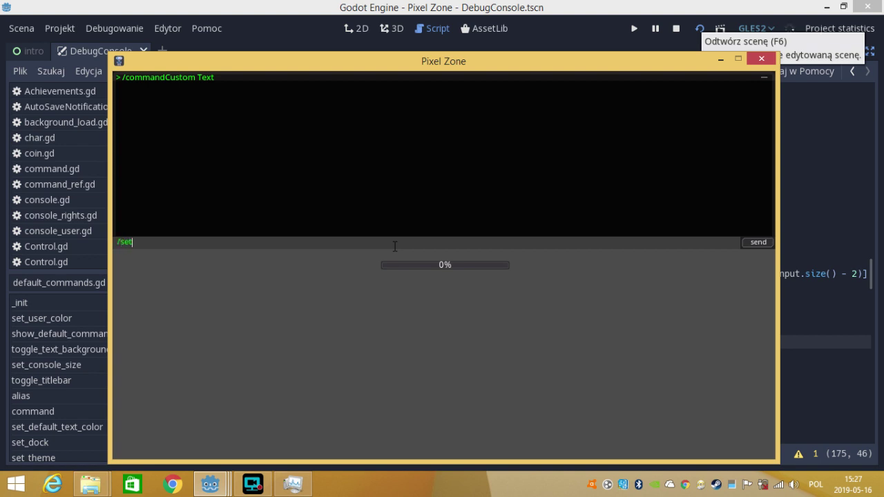
key("BackSpace")
key("BackSpace")
key("BackSpace")
type("he")
type("lpAll")
key("Return")
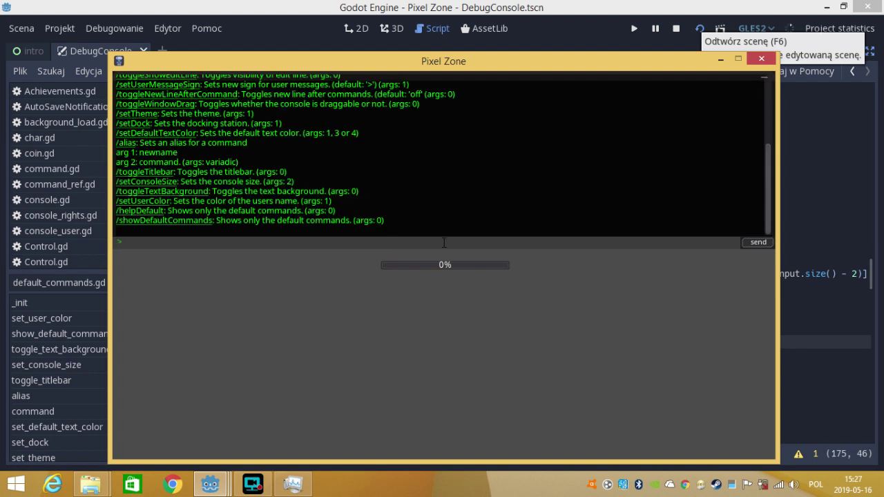
left_click_drag(765, 184, 751, 108)
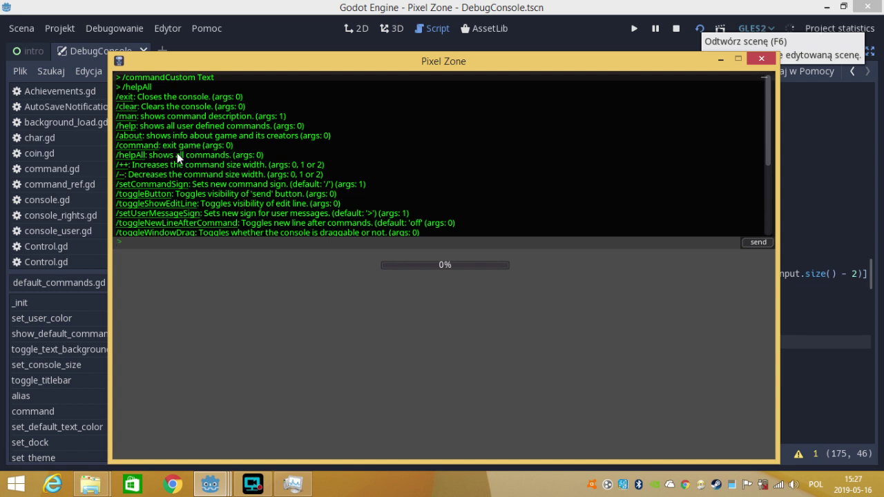
- Fill the input from the /about, /exit and /helpDefault links, then run /helpDefault
left_click(137, 137)
left_click(131, 98)
left_click_drag(770, 105, 788, 180)
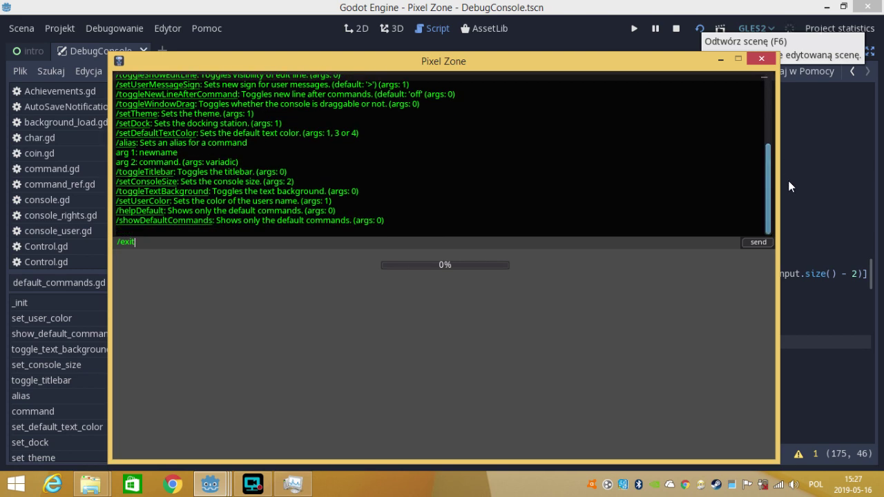
left_click(157, 211)
key("Return")
mouse_move(768, 198)
left_mouse_down()
mouse_move(762, 124)
mouse_move(775, 221)
left_mouse_up()
- Close the game, relaunch and close it again, then bring back the editor docks
left_click(762, 59)
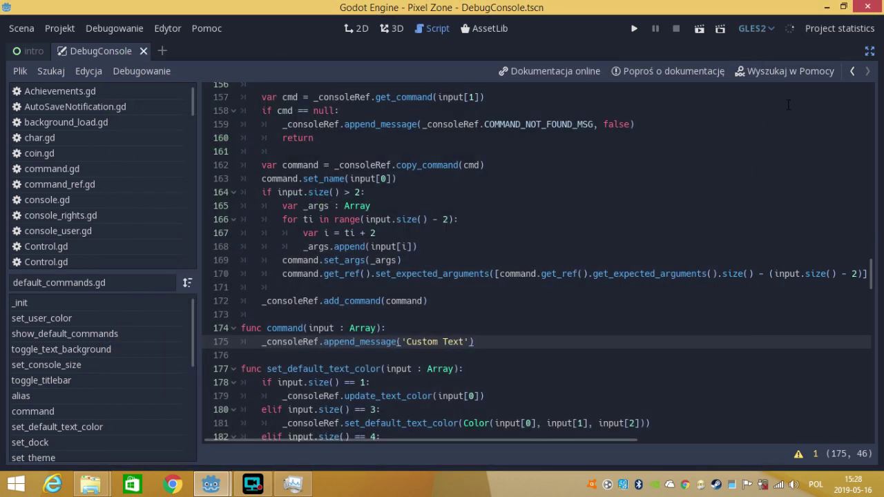
left_click_drag(871, 273, 882, 432)
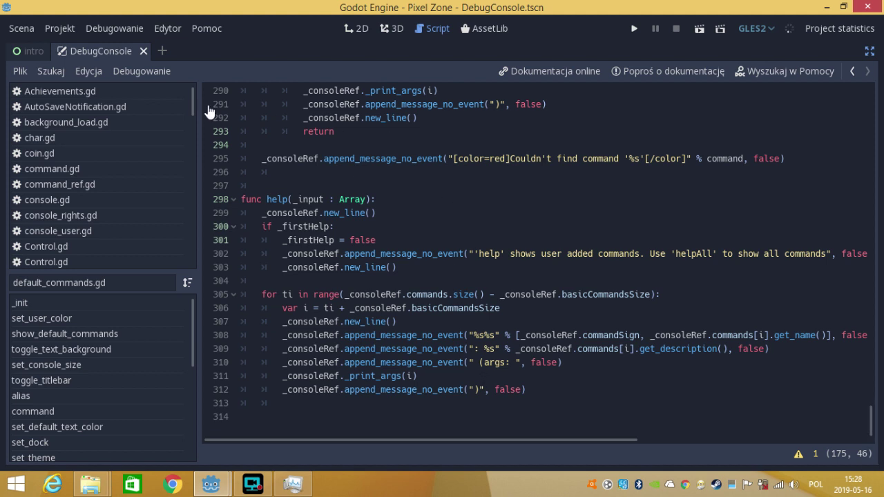
left_click(693, 25)
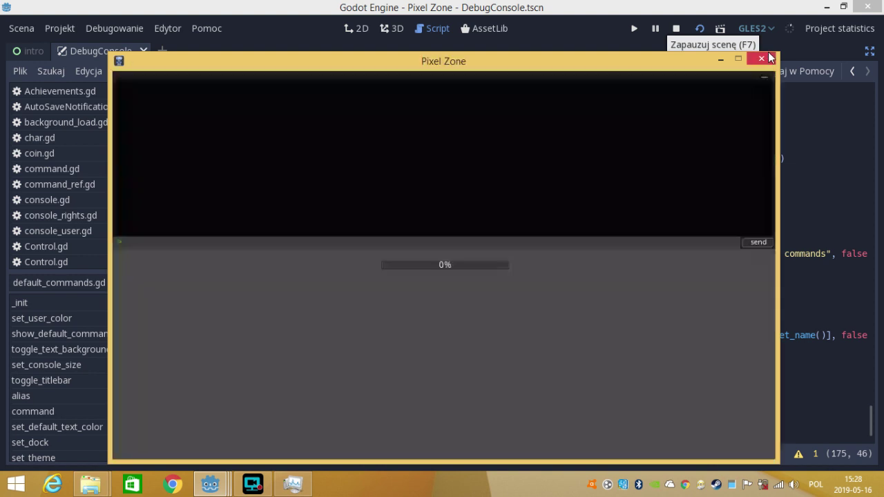
left_click(770, 55)
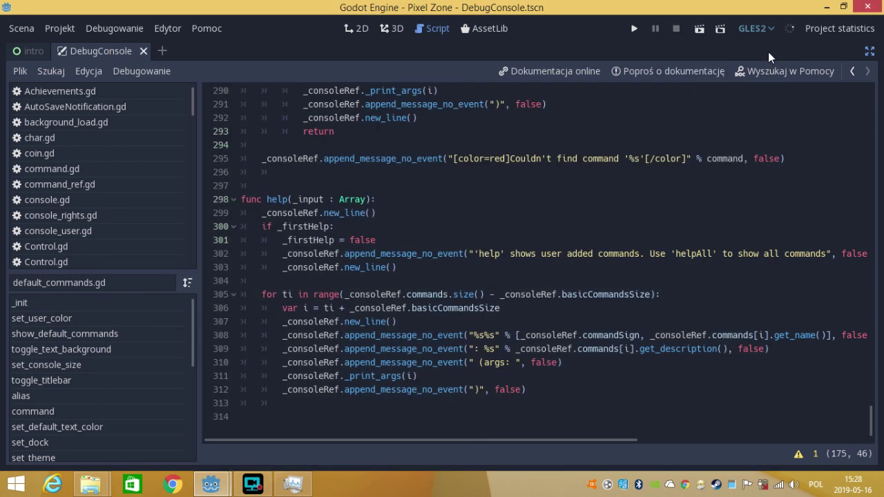
left_click(869, 53)
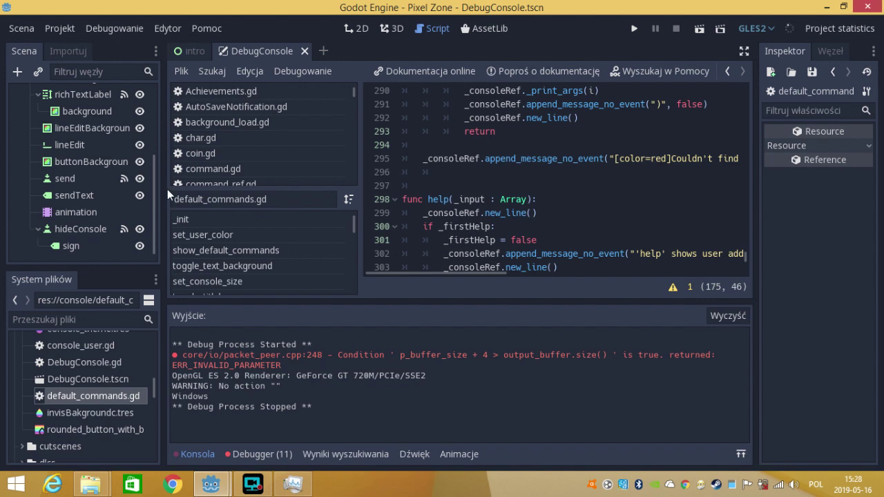
left_click_drag(156, 187, 111, 6)
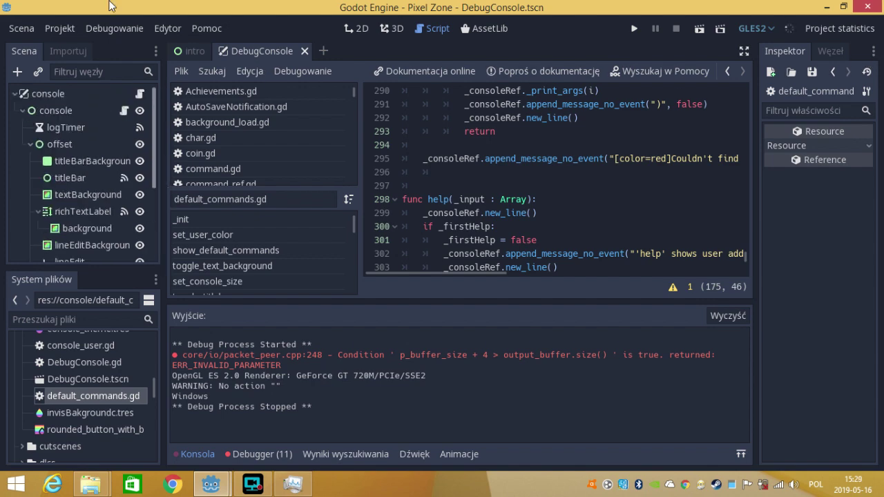
- From the intro tab, find 'gui' in FileSystem and open GUI.tscn
left_click(179, 50)
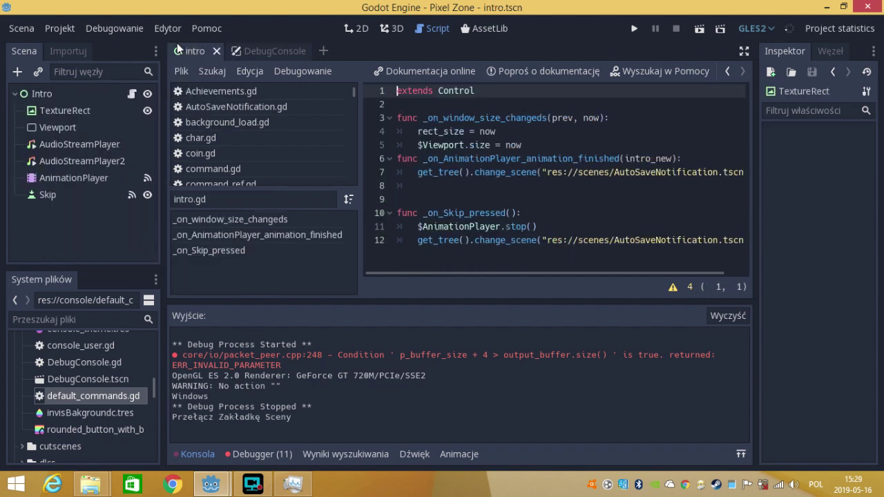
left_click(80, 320)
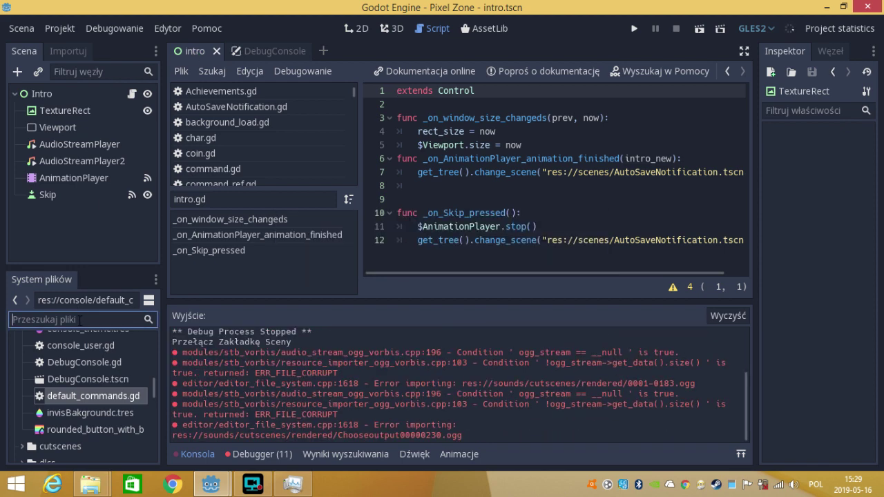
type("gui")
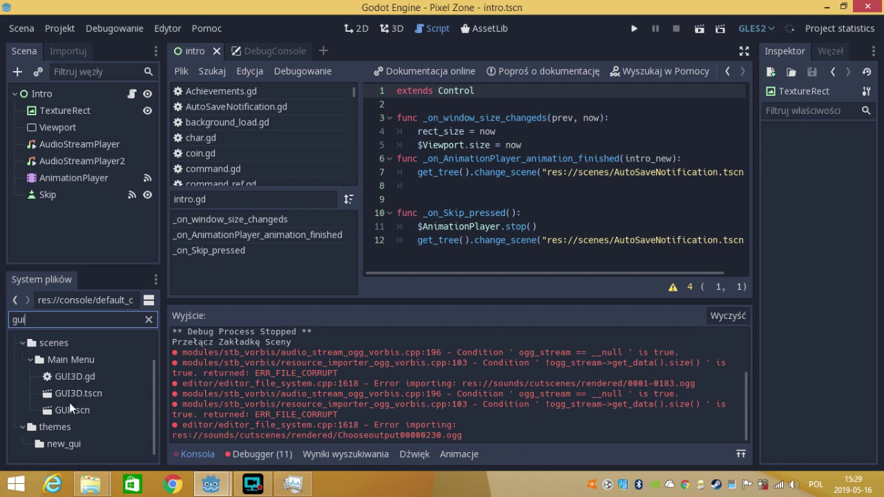
double_click(67, 409)
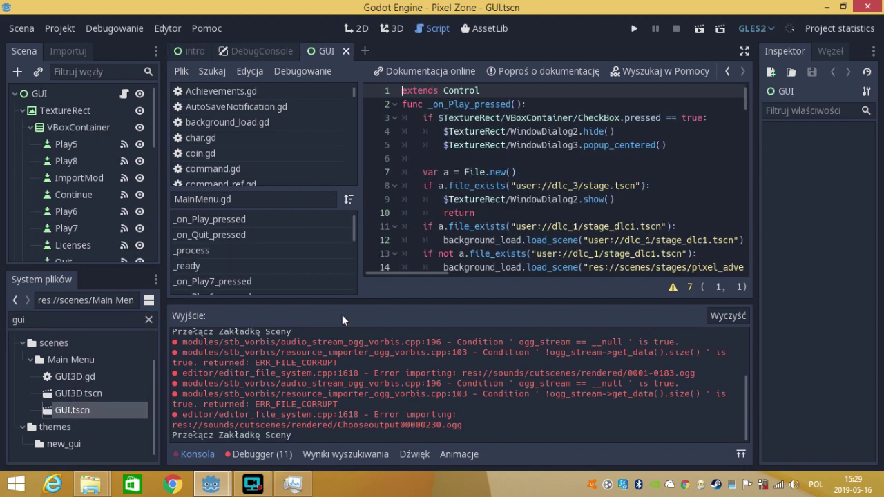
- Locate the load_resource_pack code for user://3d.pck on lines 36–37 in _ready
mouse_move(746, 103)
left_mouse_down()
mouse_move(751, 282)
mouse_move(742, 26)
mouse_move(747, 143)
left_mouse_up()
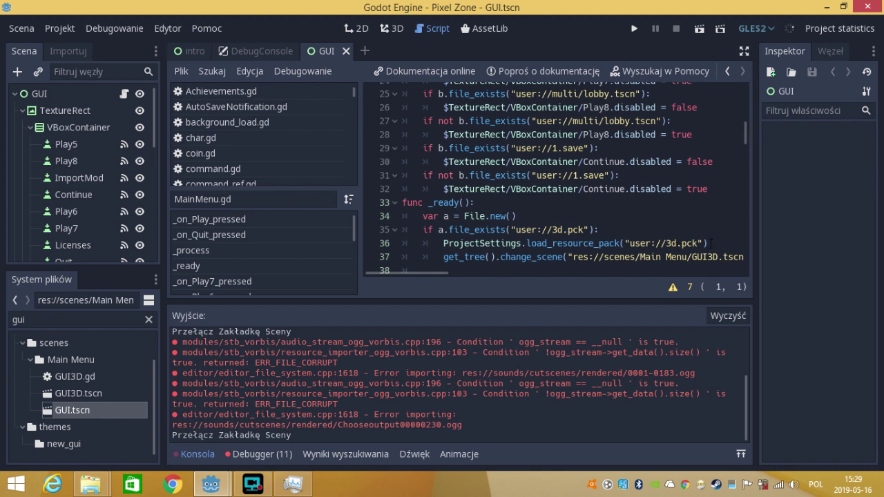
left_click_drag(711, 243, 444, 243)
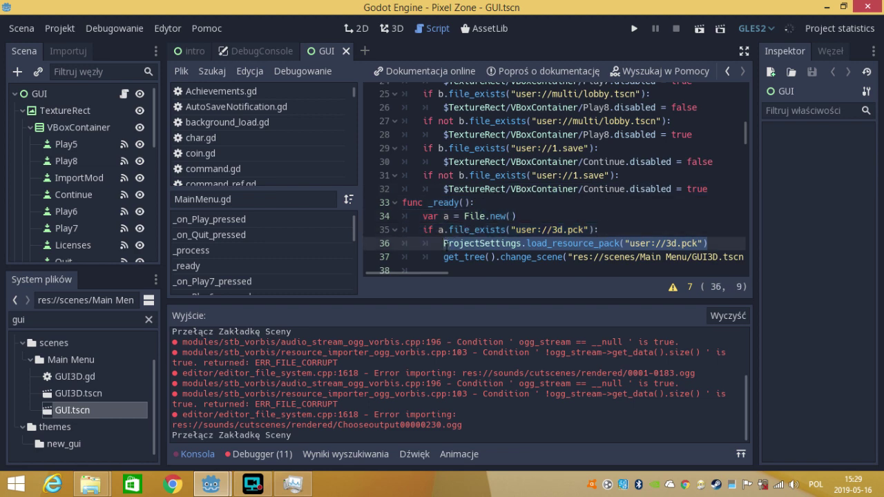
left_click(444, 257)
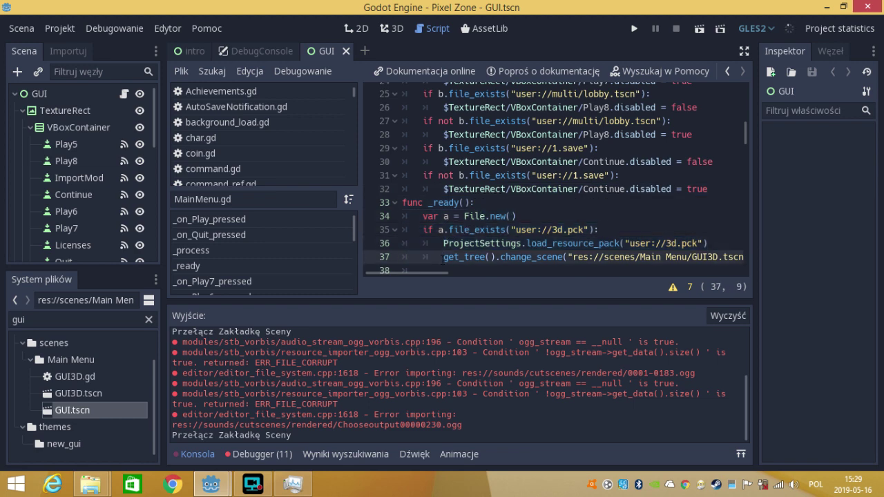
mouse_move(443, 257)
left_mouse_down()
mouse_move(737, 154)
mouse_move(731, 110)
left_mouse_up()
left_click(730, 110)
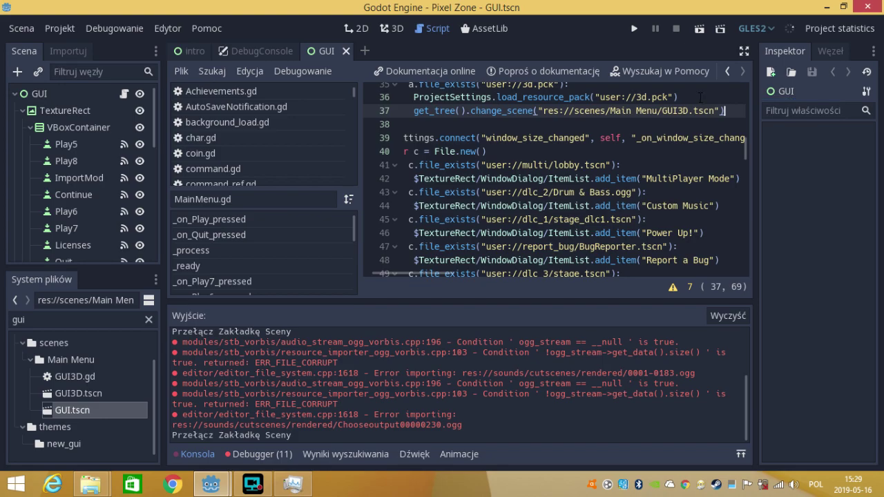
key("Up")
- Minimize the Wideo Explorer window, restore the Pixel Zone editor, and open the Projekt menu
left_click(827, 7)
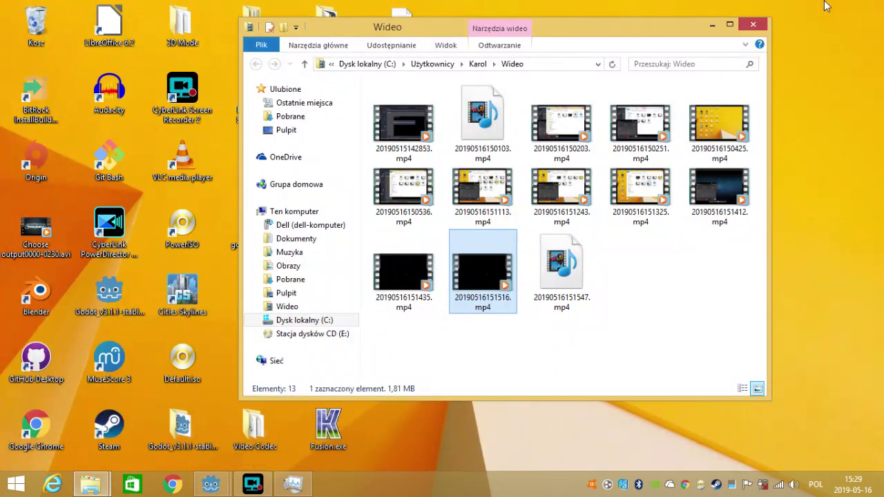
left_click(710, 28)
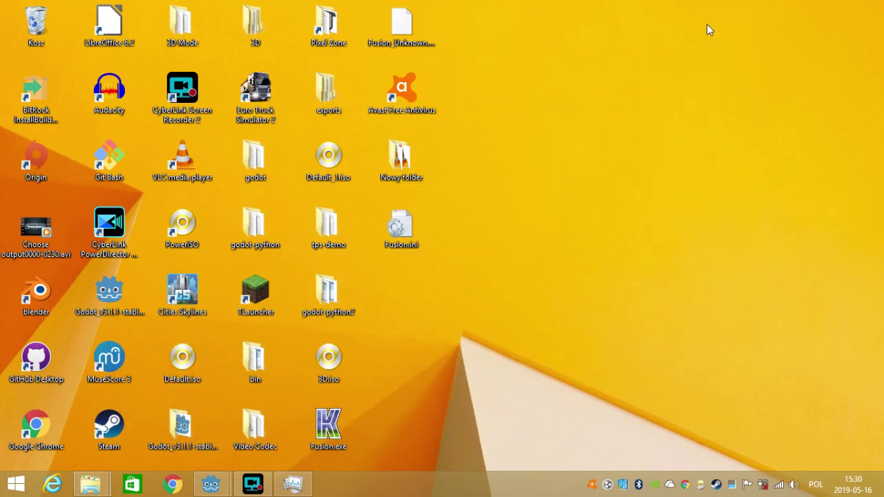
left_click(211, 484)
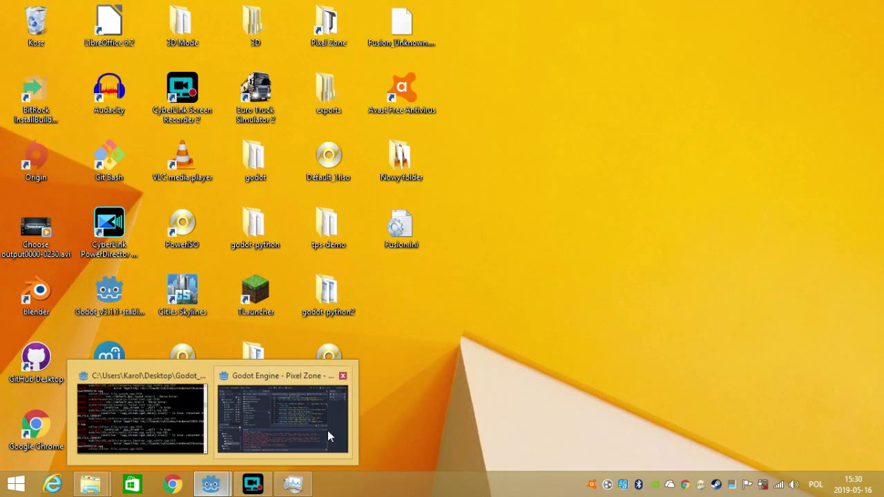
left_click(328, 435)
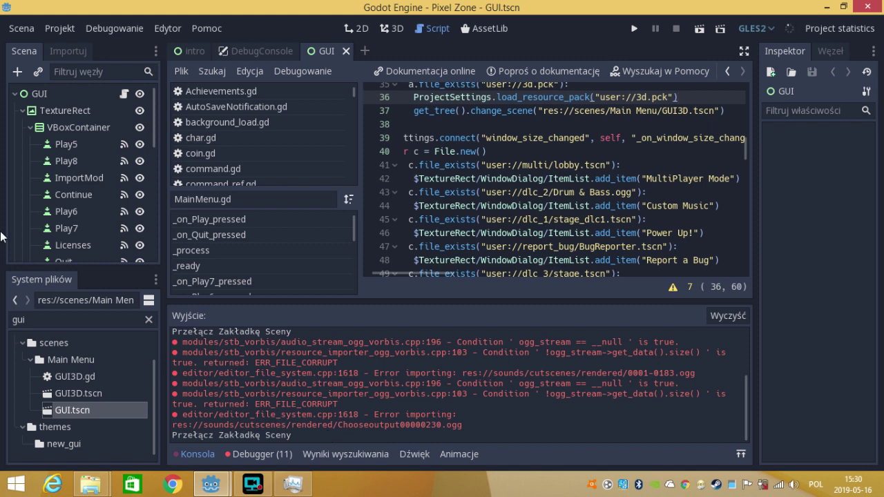
left_click(63, 28)
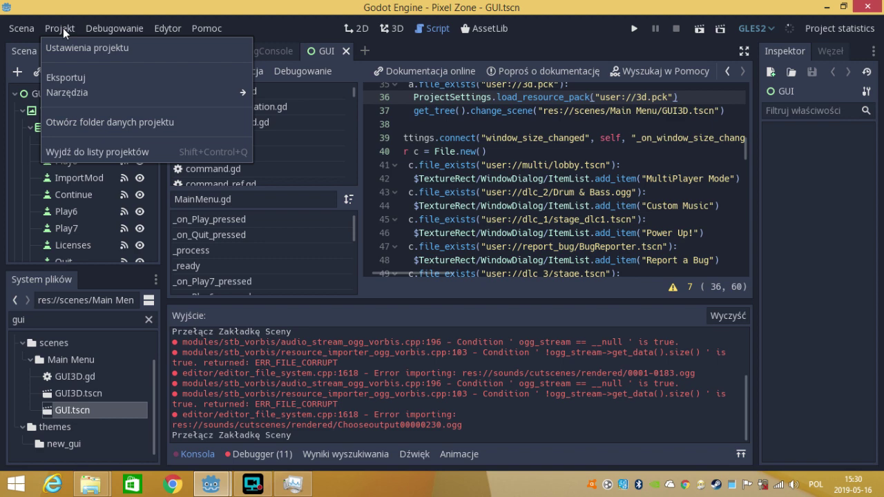
- Open export settings for the Windows Desktop preset and review its resource export modes and options
left_click(66, 73)
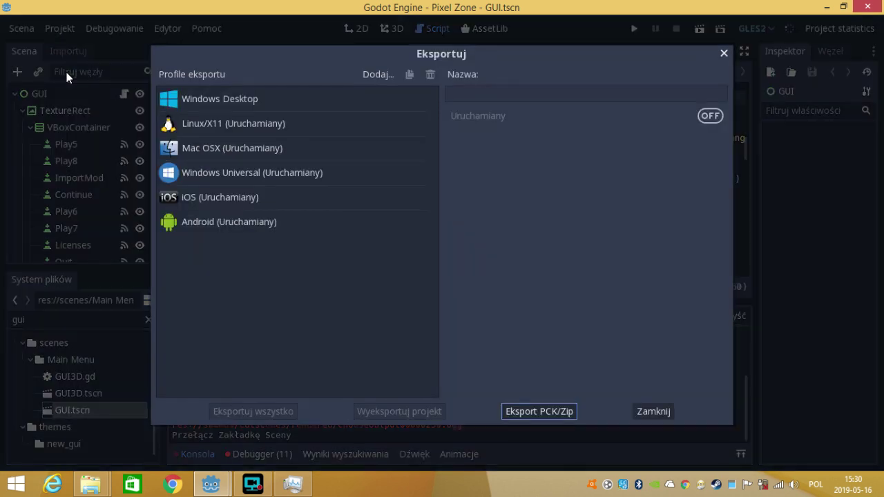
left_click(216, 97)
left_click(519, 156)
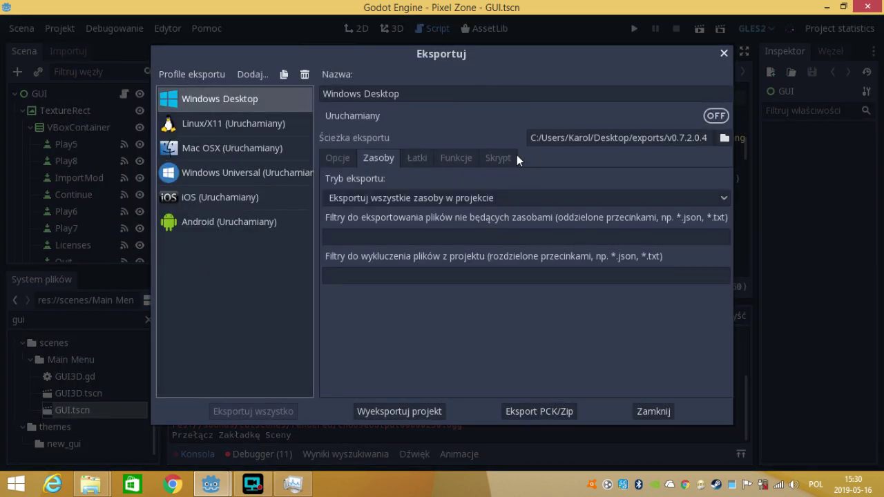
left_click(469, 198)
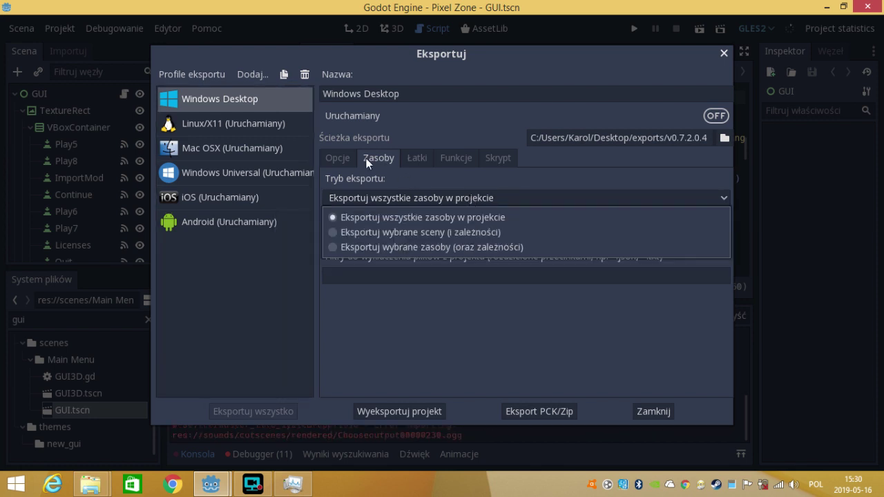
left_click(348, 161)
left_click(347, 160)
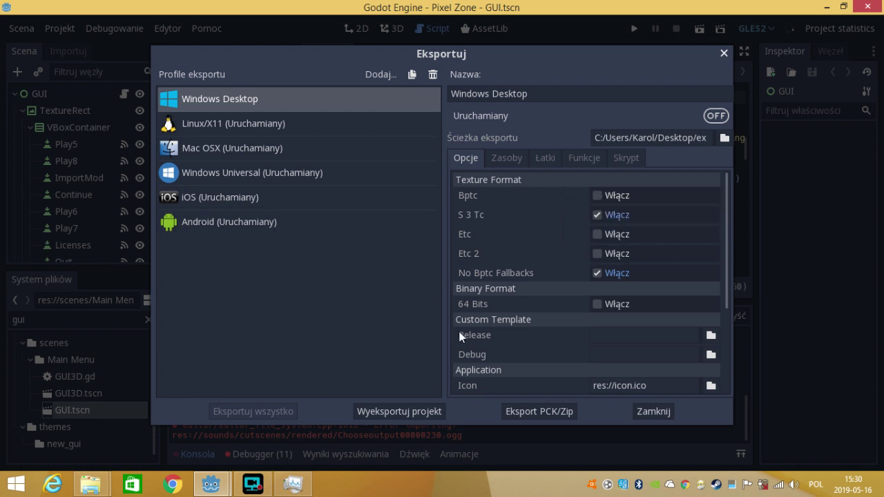
- Export a non-debug pack file named 3d.pck into the Documents folder
left_click(527, 411)
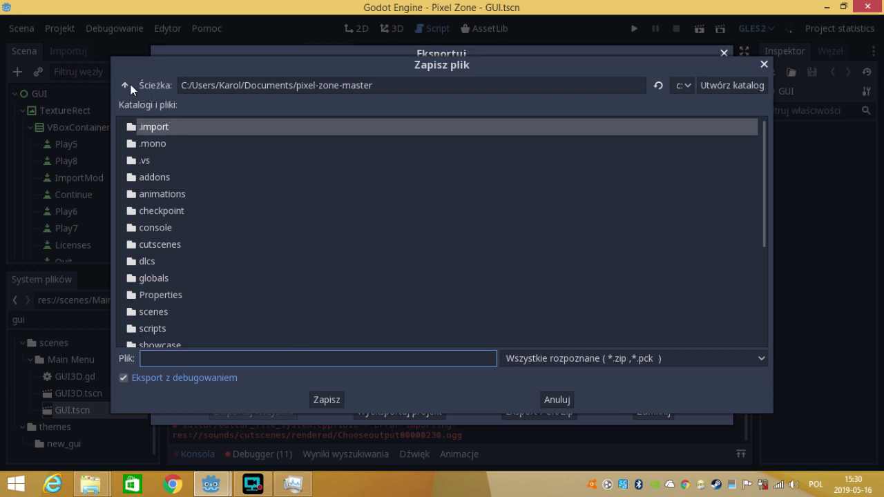
left_click(126, 83)
left_click(123, 379)
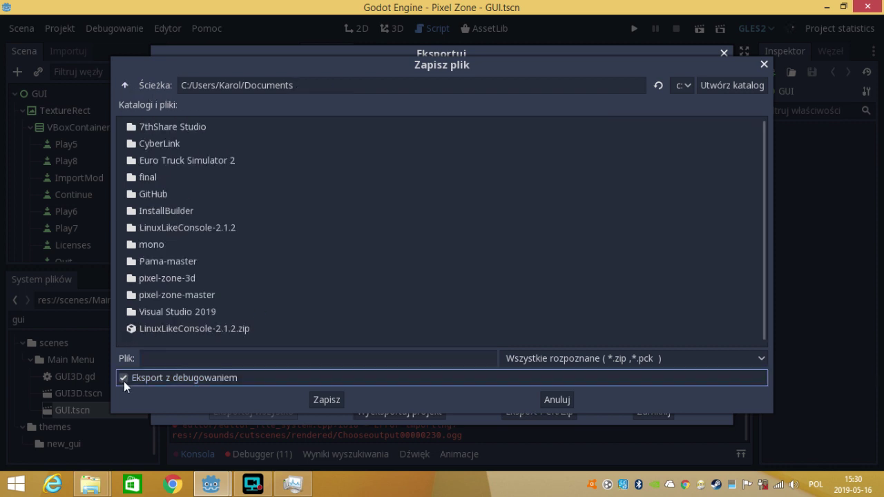
left_click(156, 360)
type("3")
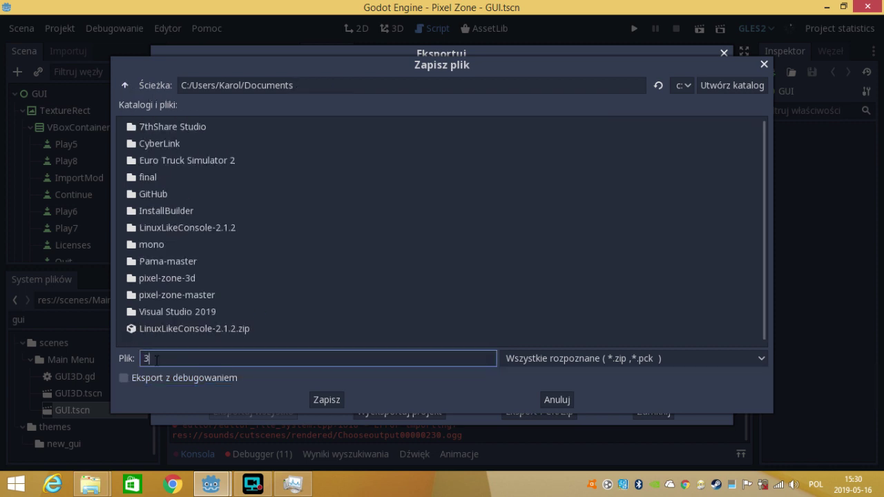
type("d.p")
type("ck")
left_click(335, 399)
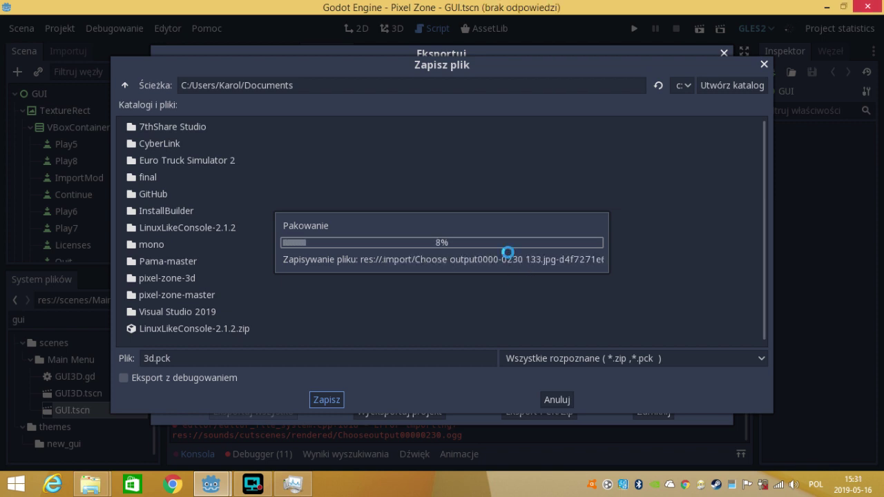
- Close the extra Wideo window and delete the old 3d.pck from the Pixel Zone user data folder
mouse_move(103, 489)
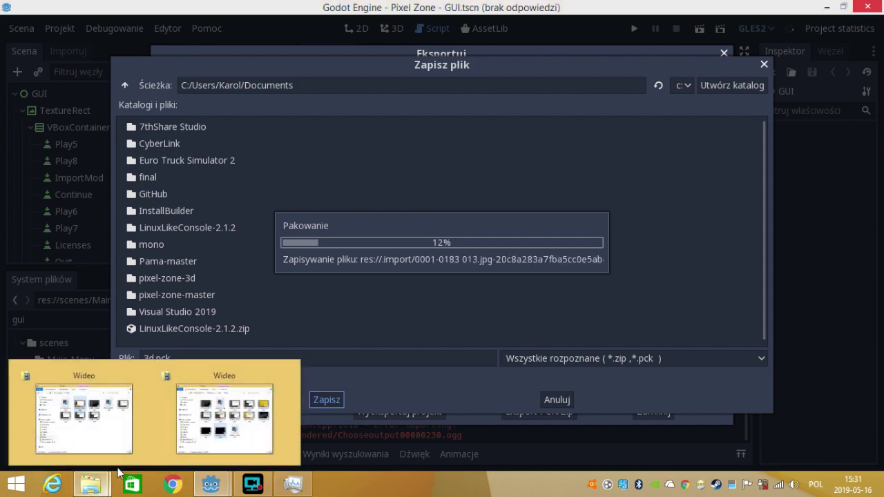
left_click(145, 374)
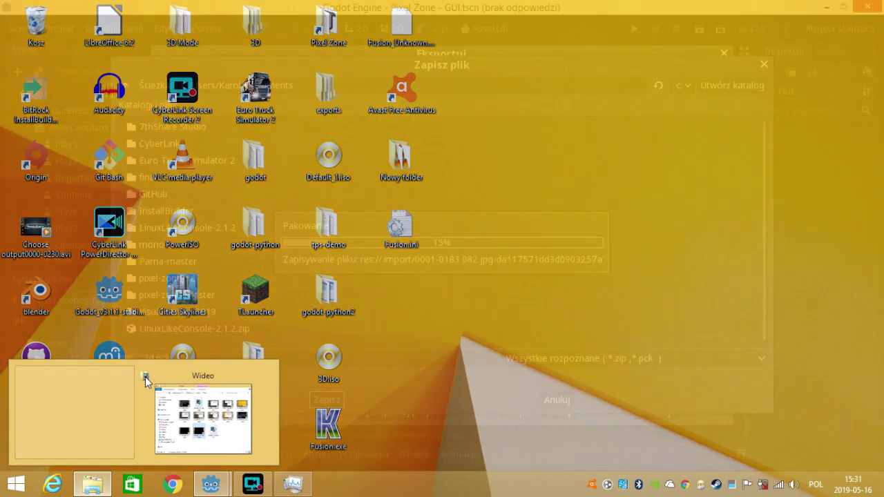
left_click(831, 6)
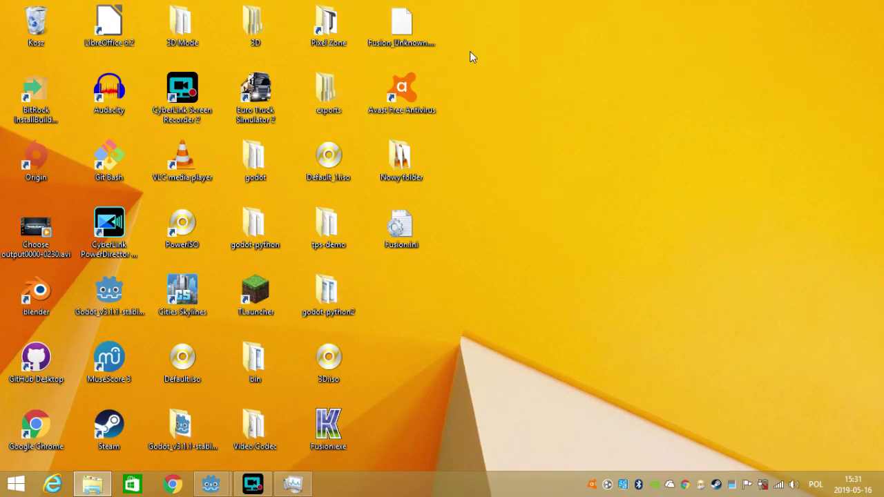
double_click(305, 12)
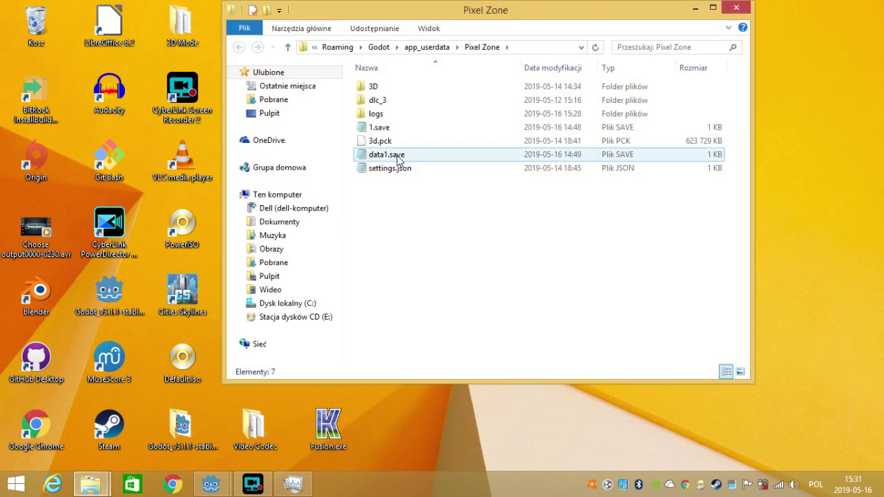
left_click(377, 145)
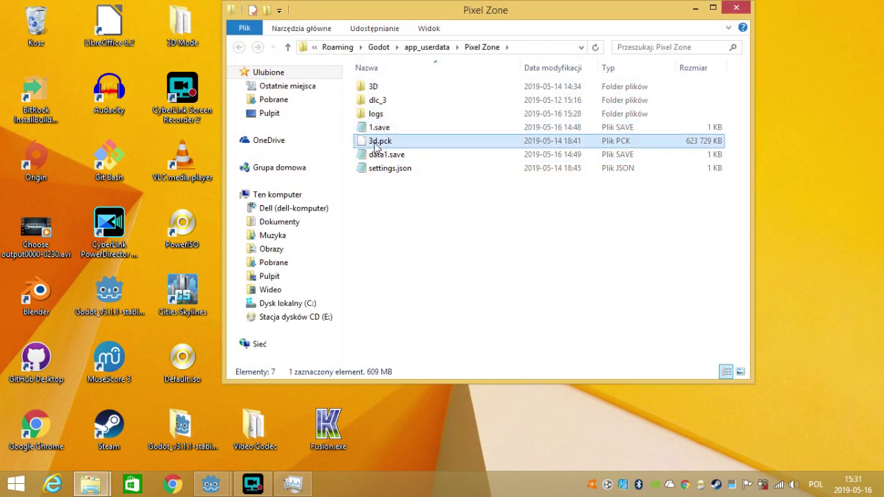
key("Delete")
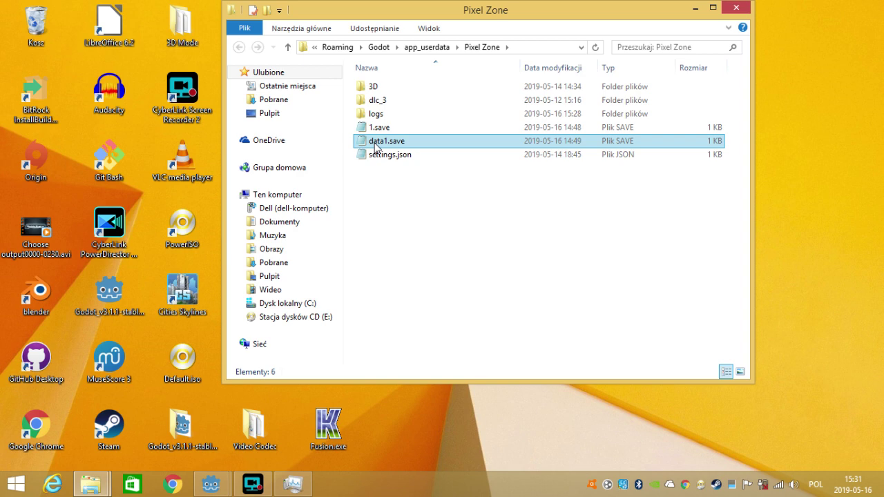
- Look inside the logs folder, go back to Pixel Zone, and return to Godot's running export
double_click(405, 113)
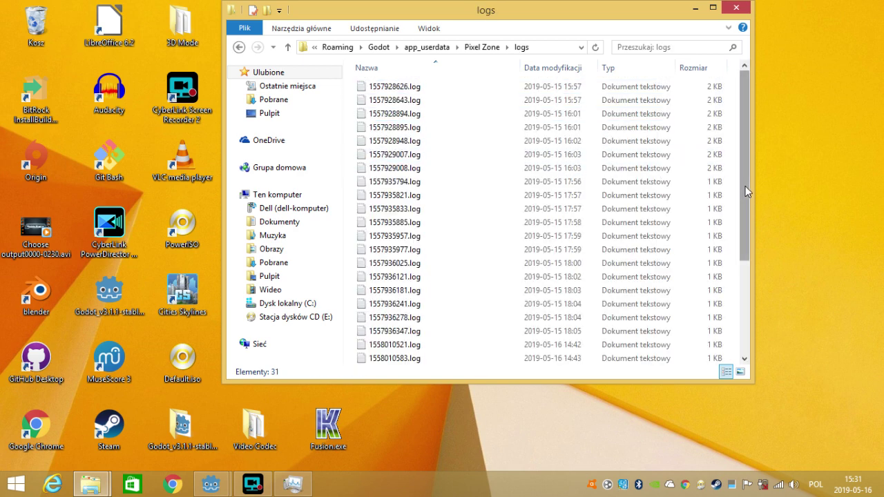
mouse_move(745, 186)
left_mouse_down()
mouse_move(790, 336)
mouse_move(717, 100)
mouse_move(776, 218)
mouse_move(730, 297)
mouse_move(746, 16)
left_mouse_up()
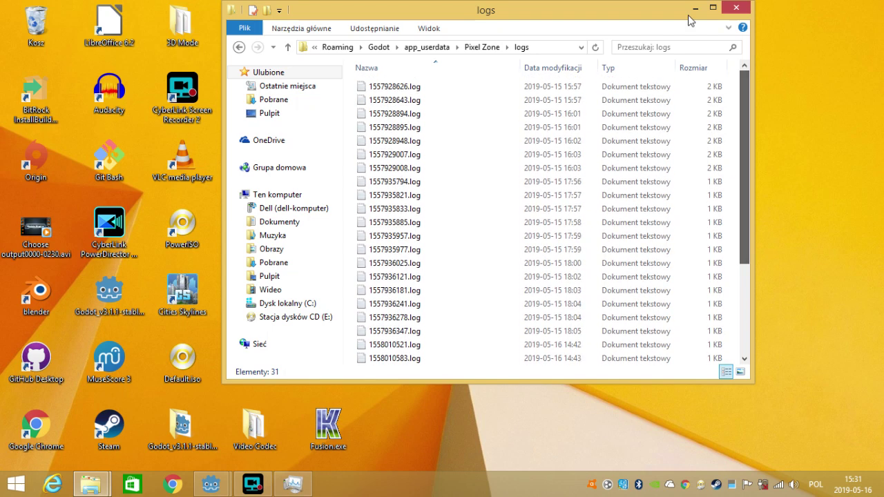
left_click(478, 50)
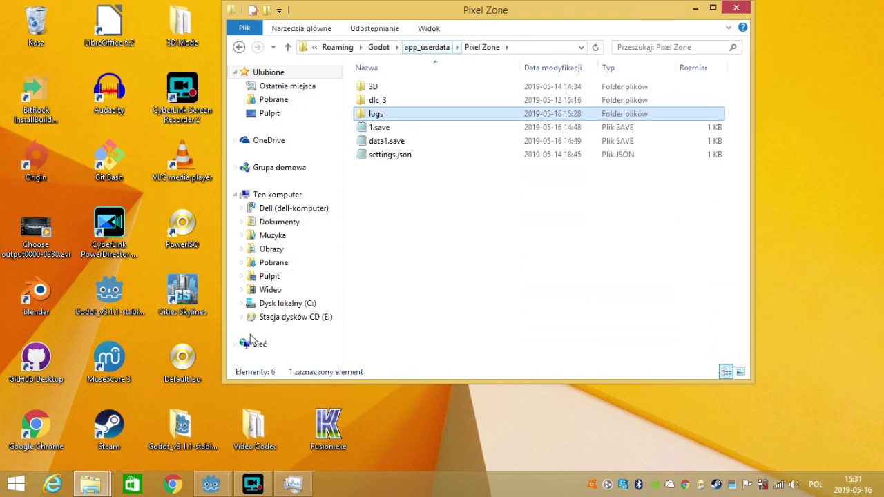
left_click(252, 486)
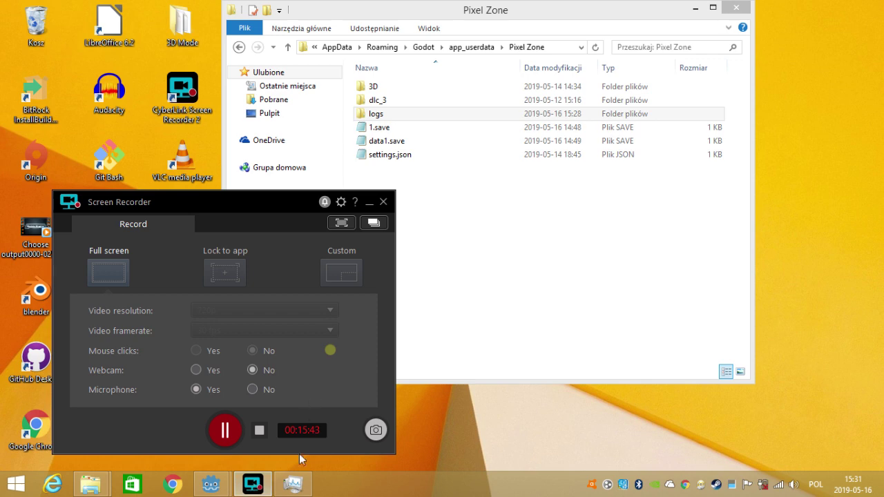
mouse_move(212, 485)
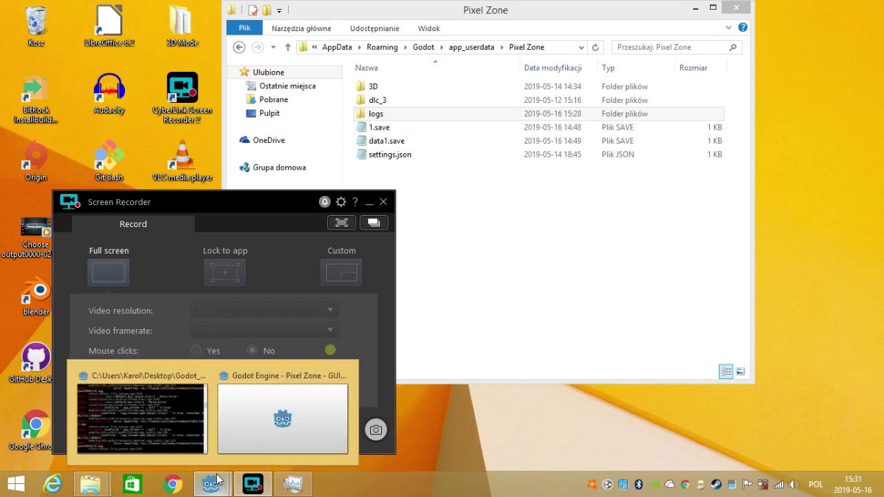
left_click(261, 432)
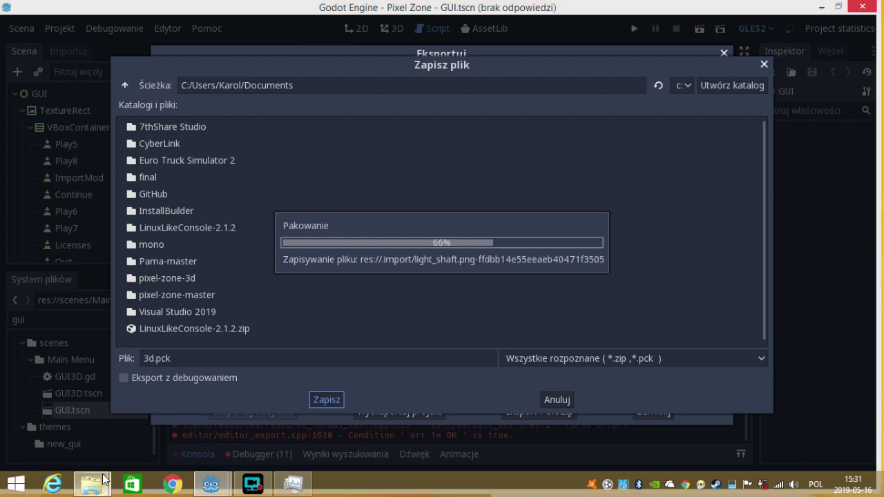
- Navigate an Explorer window to Dokumenty > pixel-zone-master and check Godot's export progress
mouse_move(90, 484)
left_click(183, 434)
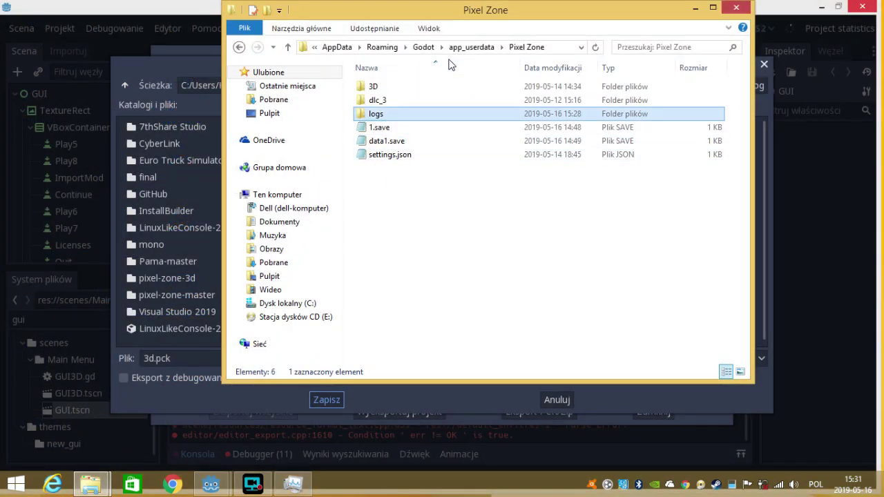
left_click(83, 473)
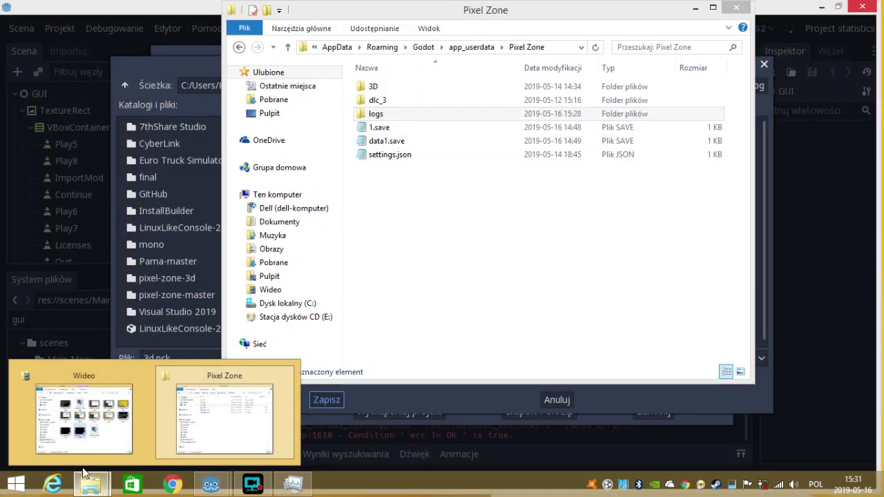
left_click(83, 418)
left_click(299, 239)
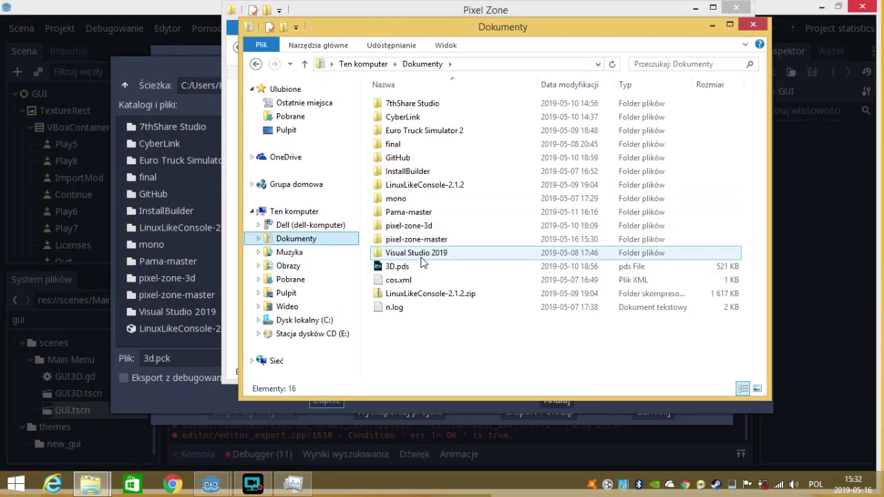
double_click(417, 239)
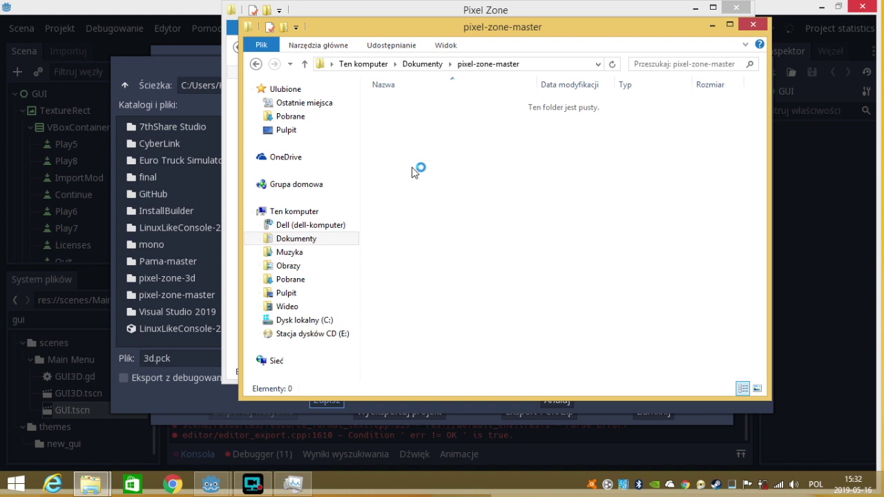
left_click(186, 97)
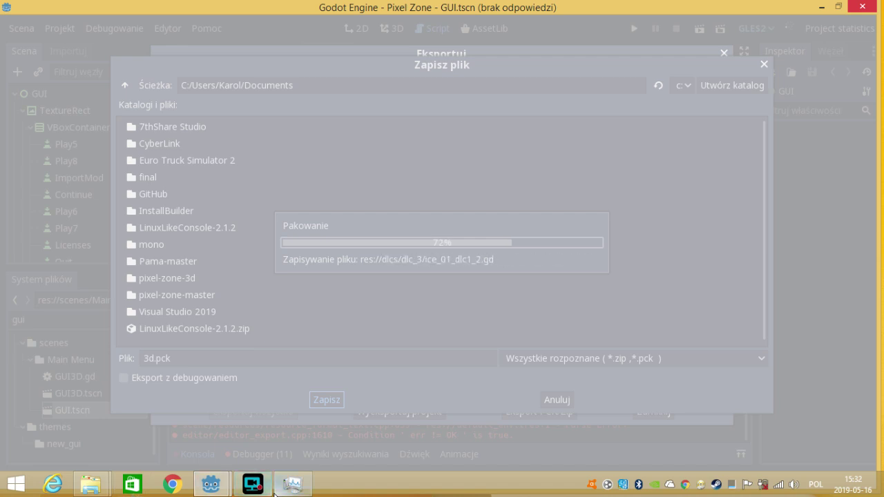
- Open the dlcs folder, peek into 3D and back, then minimize both Explorer windows
mouse_move(91, 484)
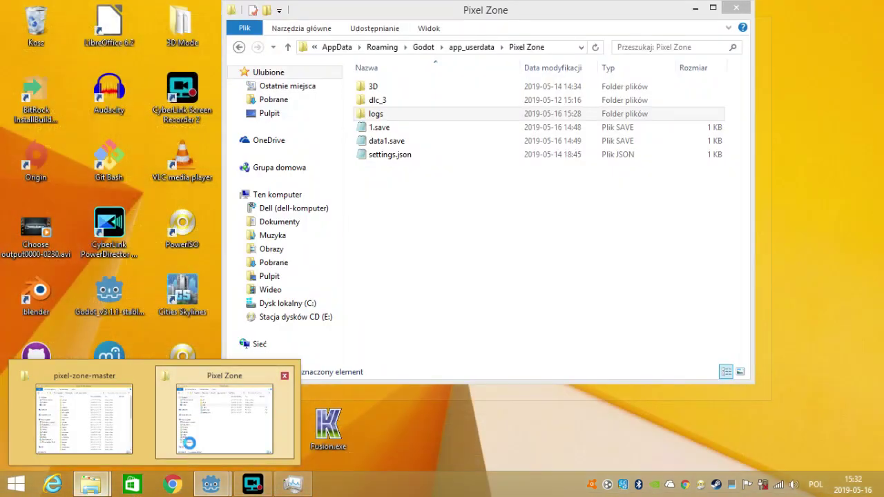
left_click(189, 443)
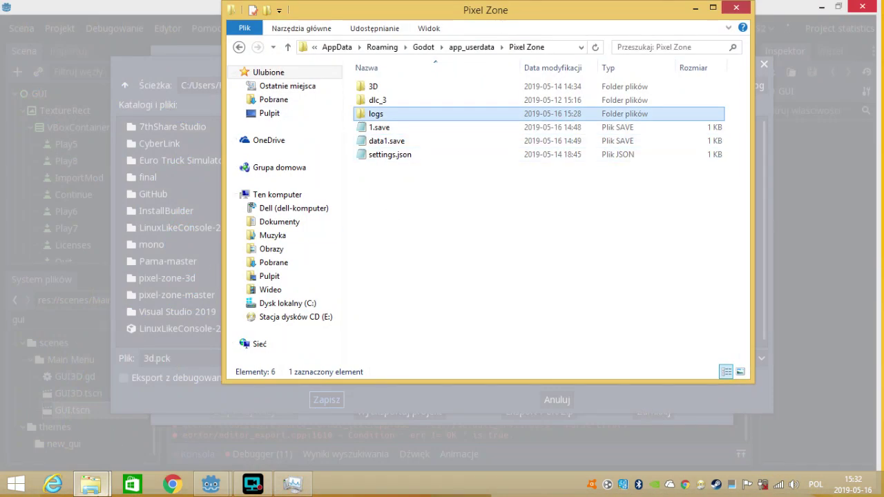
mouse_move(91, 484)
left_click(122, 444)
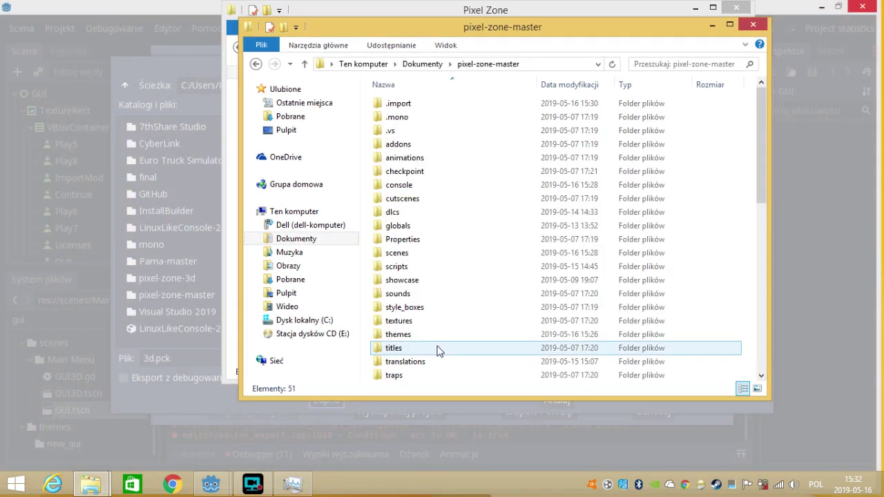
double_click(399, 213)
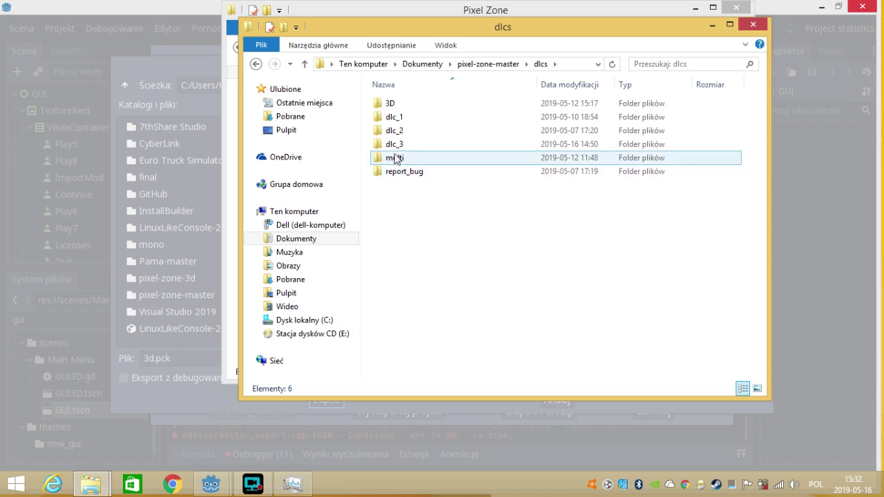
left_click(409, 106)
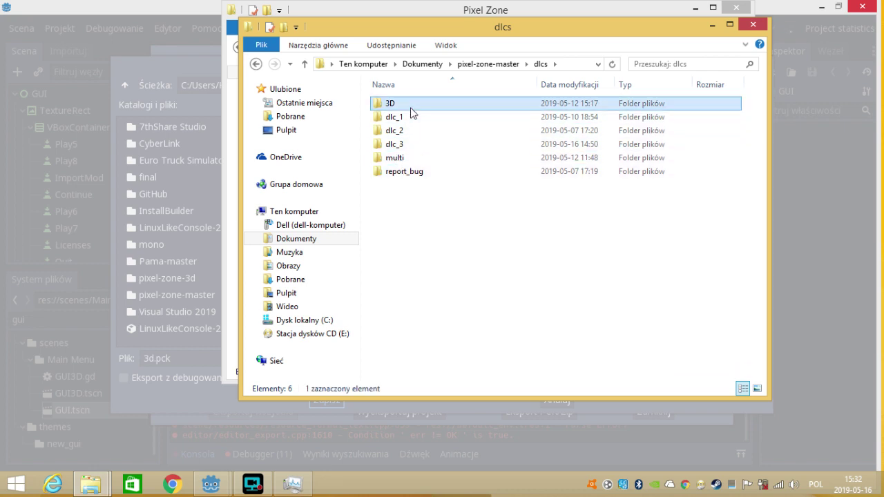
double_click(411, 111)
left_click(479, 64)
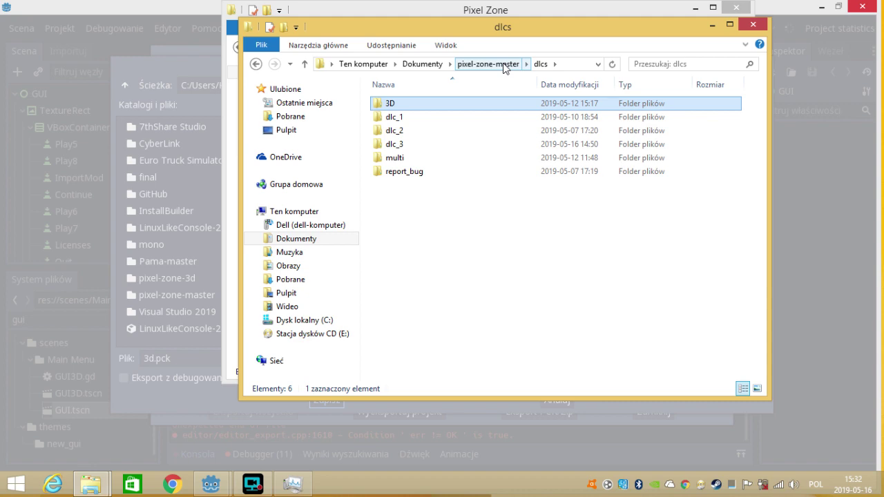
left_click(695, 8)
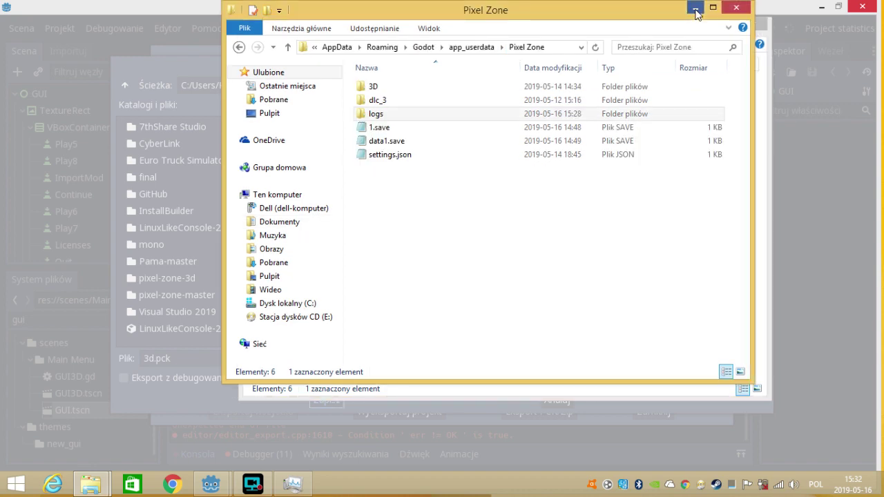
left_click(713, 26)
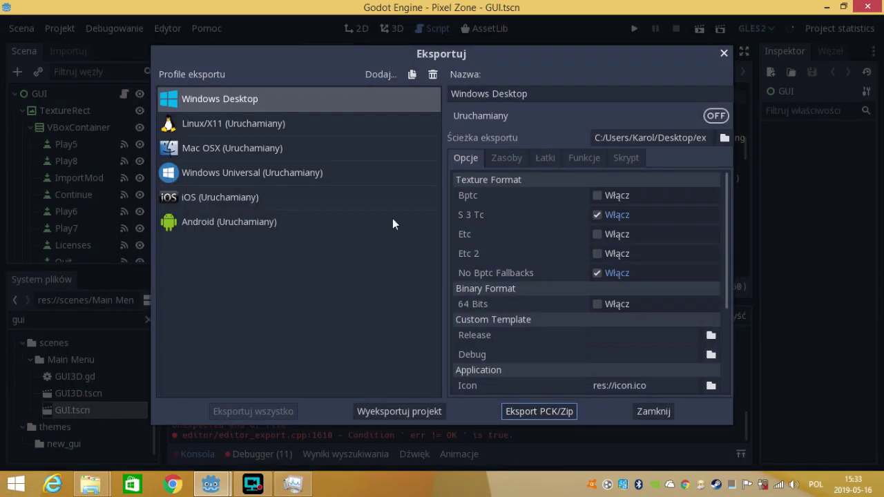
- Close the Export dialog and exit to the project list, confirming with Tak
left_click(730, 55)
left_click(51, 33)
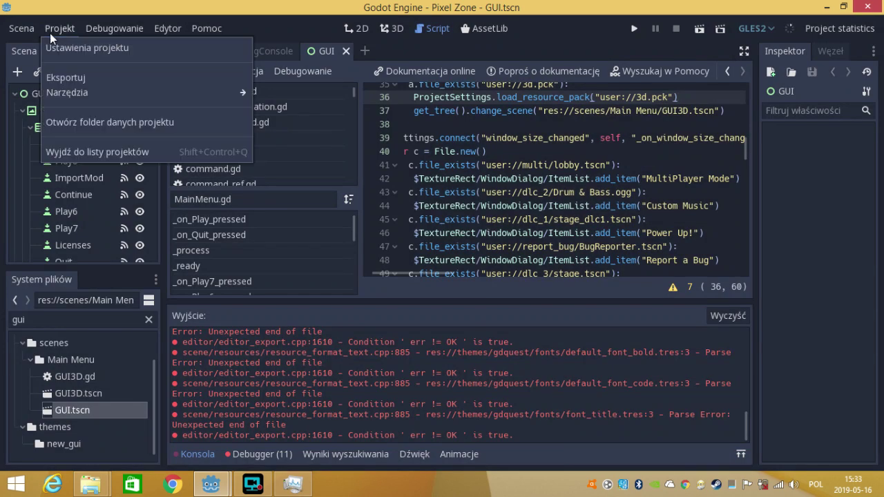
left_click(109, 158)
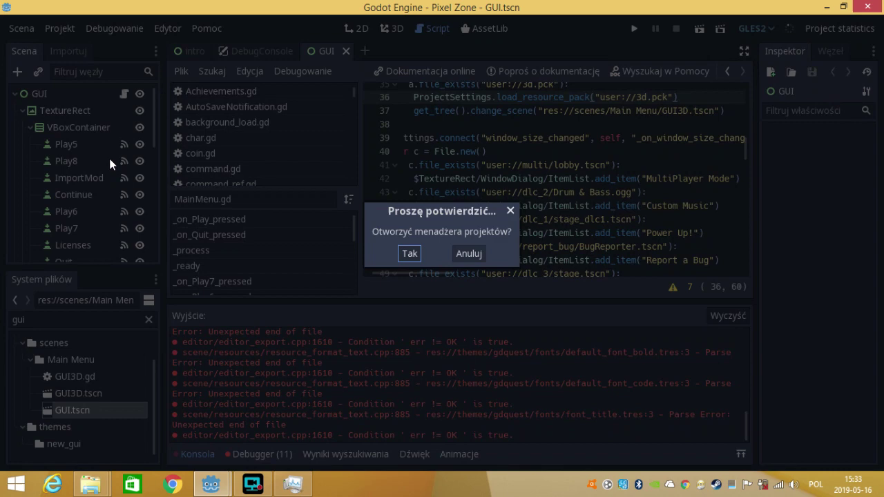
left_click(410, 253)
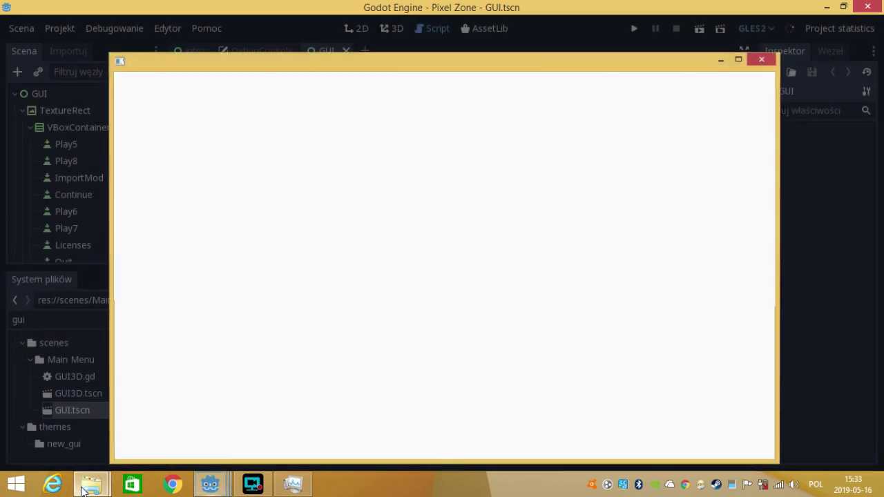
- Delete the 3D folder from dlcs, then open Pixel Zone from Godot's project list
mouse_move(90, 484)
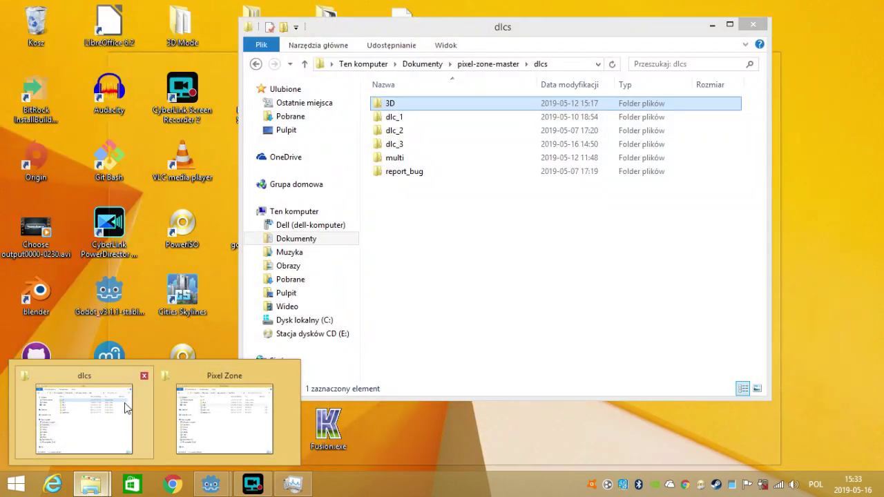
left_click(126, 408)
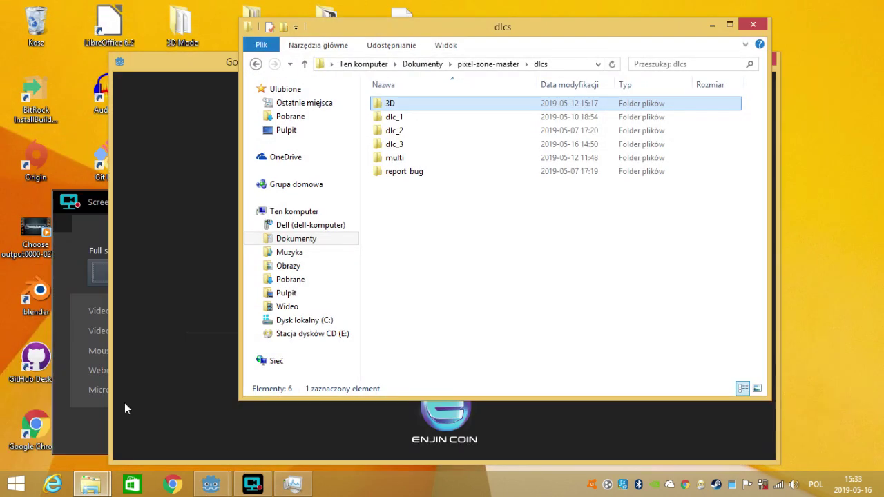
left_click(418, 105)
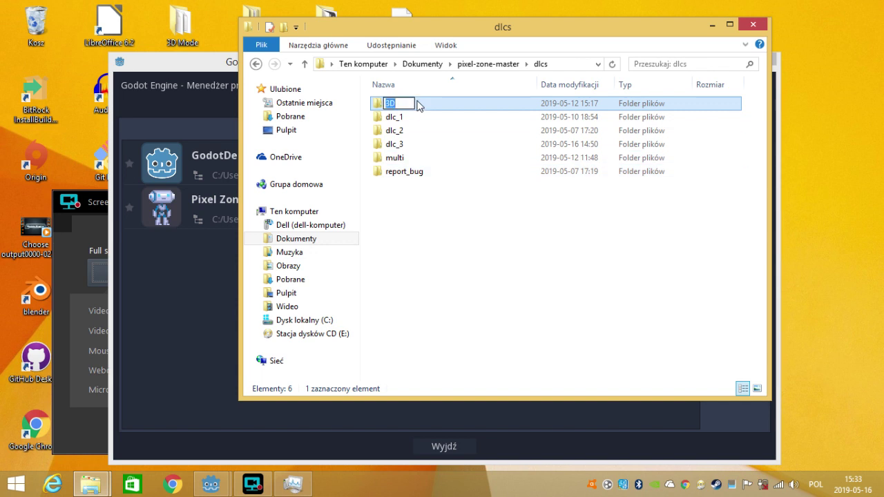
key("BackSpace")
key("Escape")
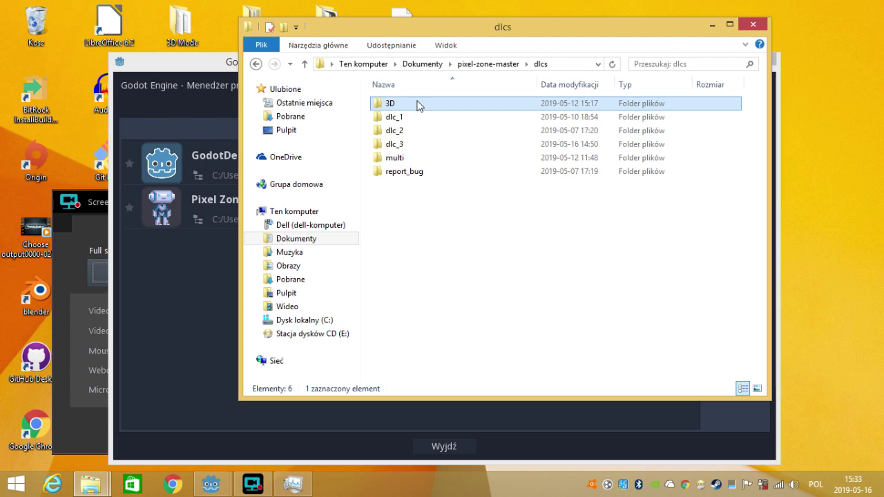
key("Delete")
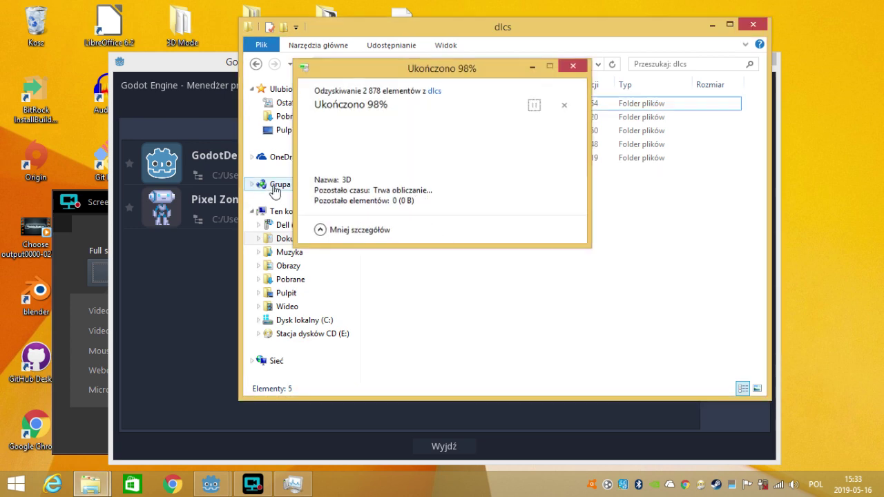
left_click(192, 240)
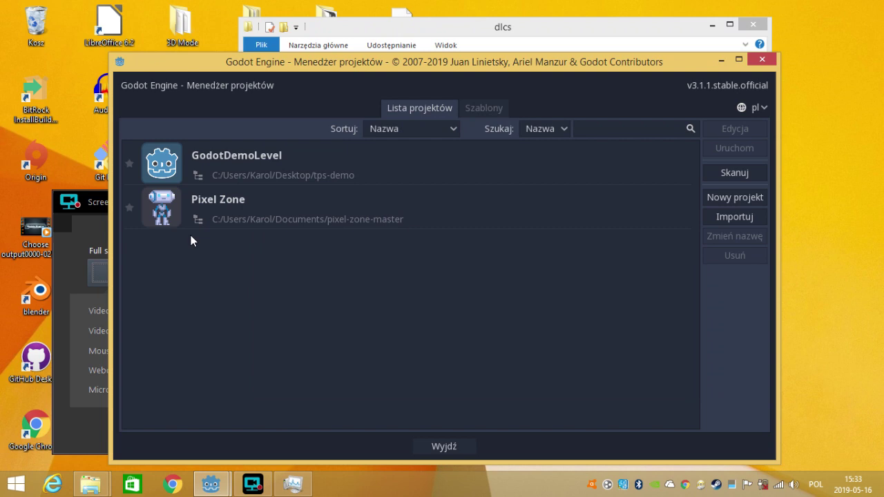
left_click(255, 211)
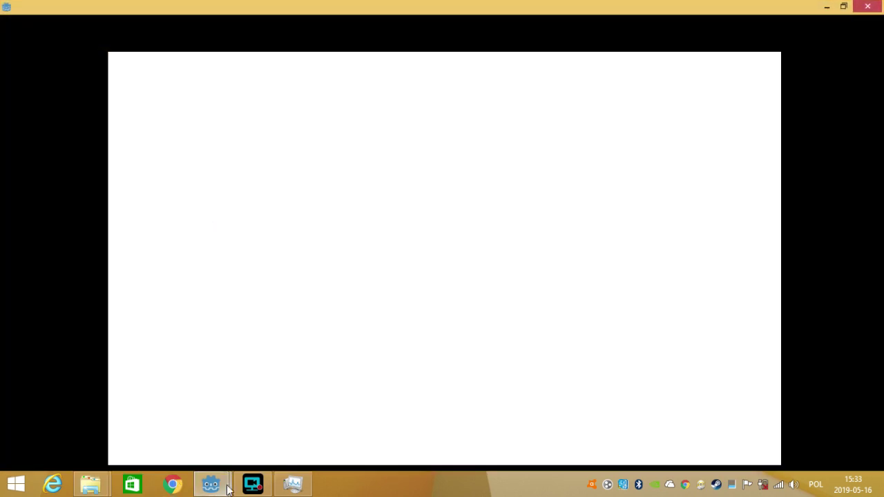
- Hide the screen recorder and close the white window to reveal the editor showing intro.tscn
left_click(249, 487)
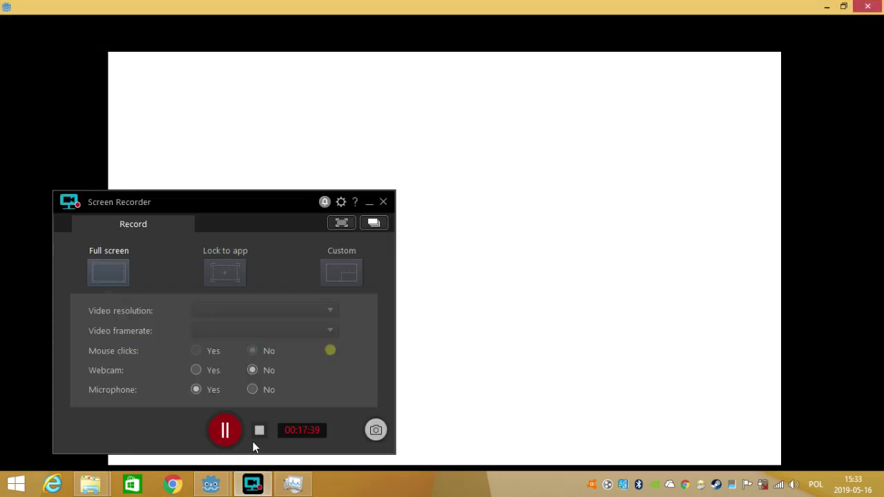
left_click(371, 202)
key("alt+F4")
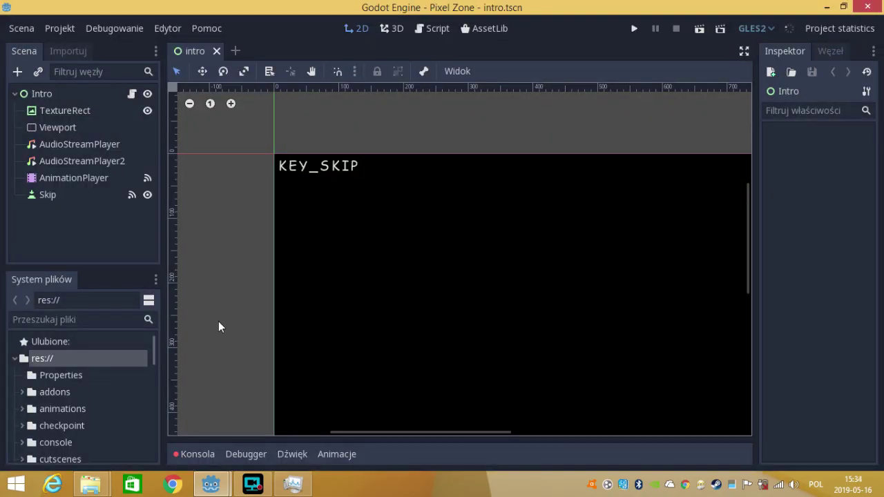
- Glance at the dlcs folder in the project files, then open Export on the Windows Desktop preset
mouse_move(154, 349)
left_mouse_down()
mouse_move(153, 394)
mouse_move(150, 370)
left_mouse_up()
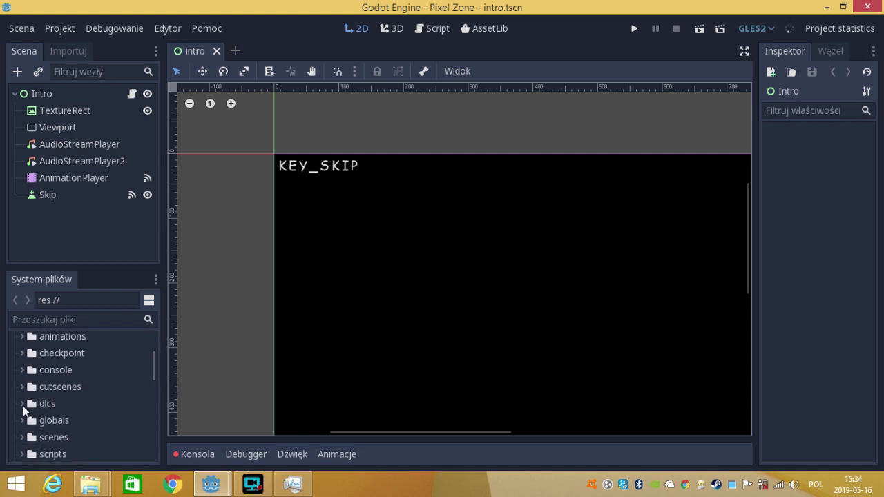
left_click(23, 405)
left_click(23, 405)
left_click(64, 34)
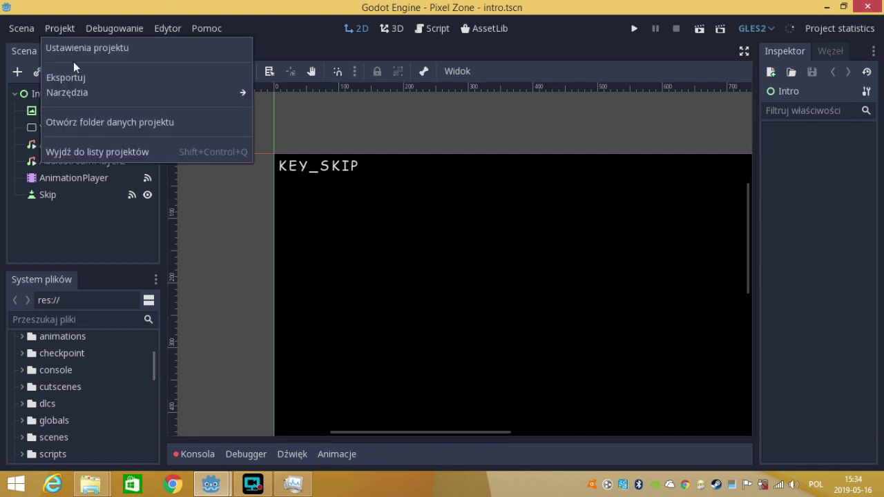
left_click(75, 76)
left_click(216, 108)
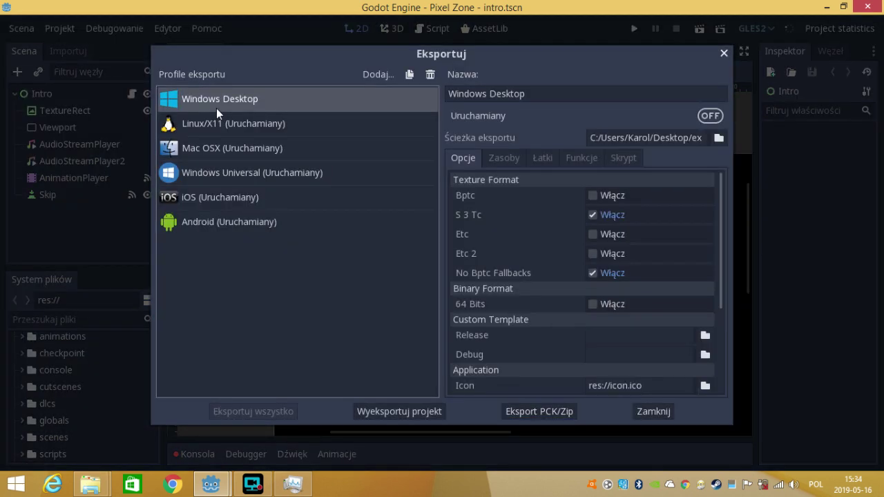
- Start the project export, go up to exports, and create a folder named v0.7.2.0.5
left_click(394, 408)
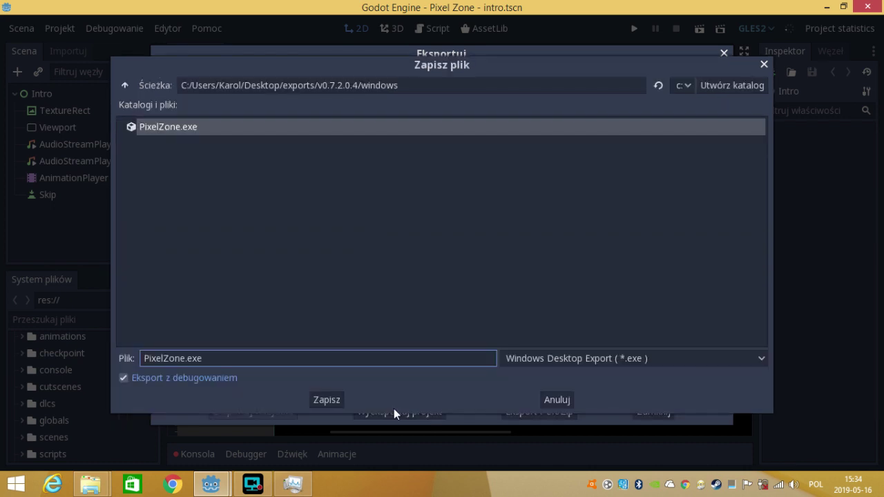
left_click(129, 86)
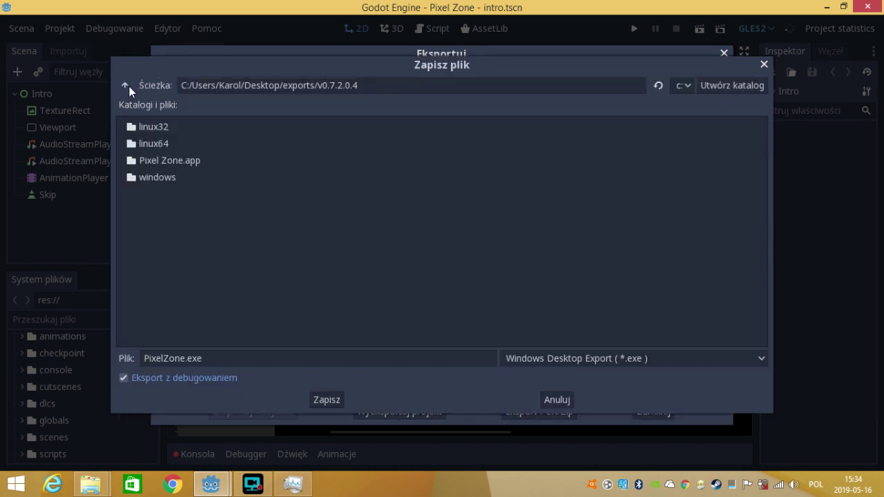
left_click(129, 86)
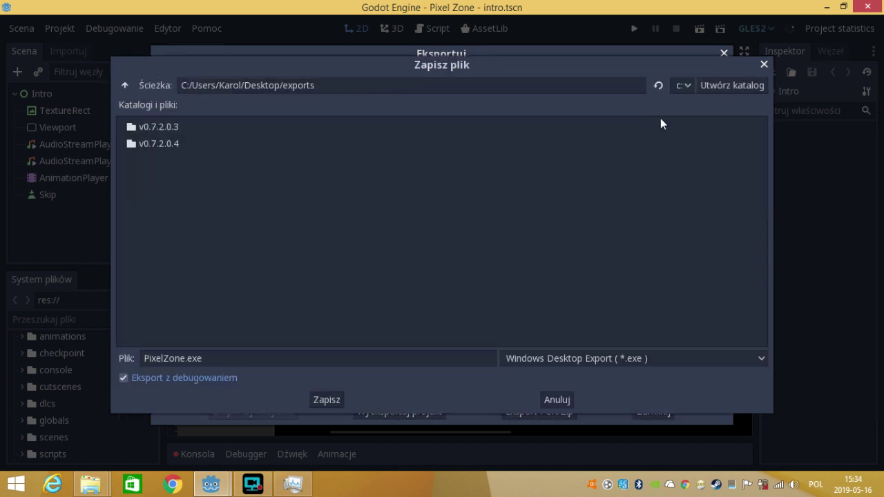
left_click(709, 92)
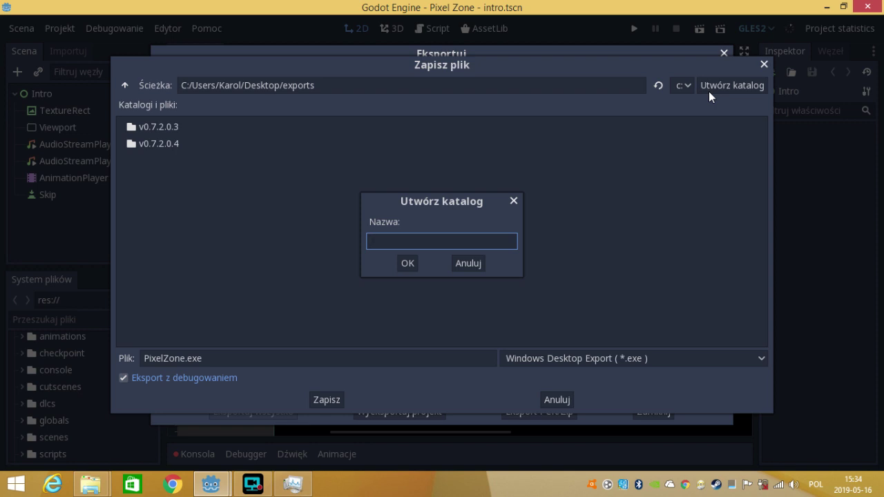
type("0.")
key("BackSpace")
key("BackSpace")
type("v0")
type(".7")
type(".0.")
key("BackSpace")
key("BackSpace")
type("2.0")
type(".5")
left_click(412, 269)
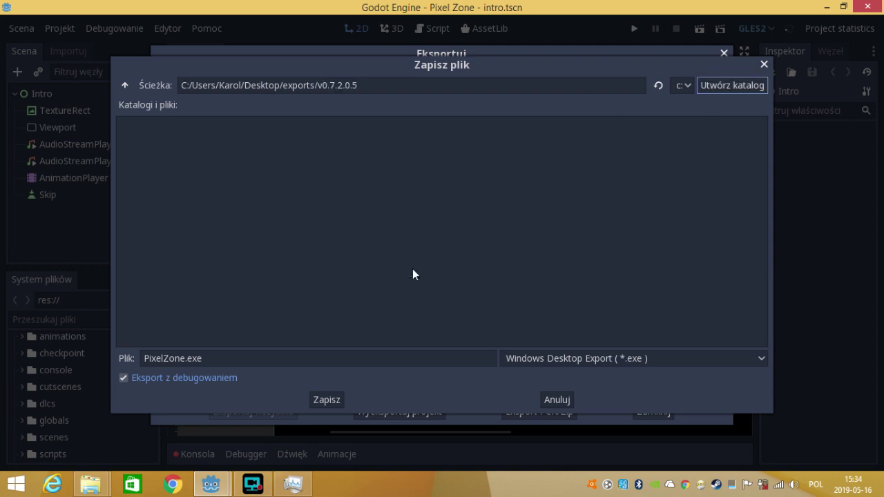
- Create a windows subfolder and save PixelZone.exe there with debugging export turned off
left_click(720, 84)
type("w")
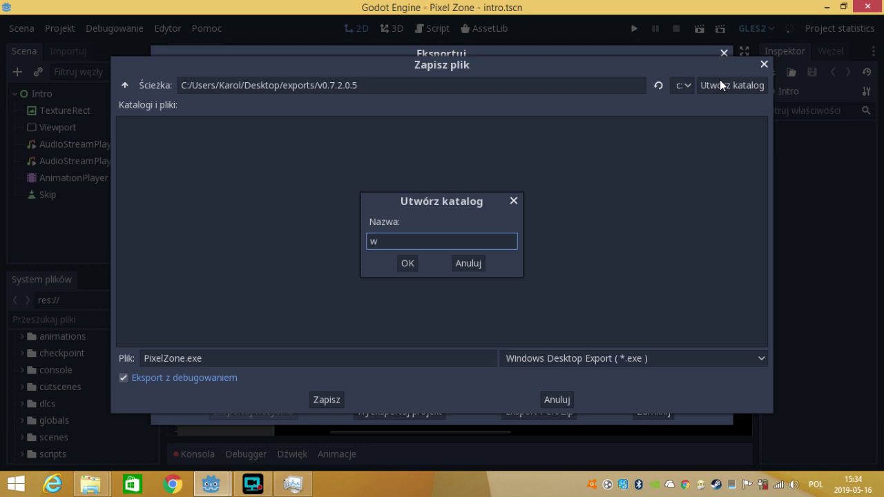
type("indow")
type("s")
key("Return")
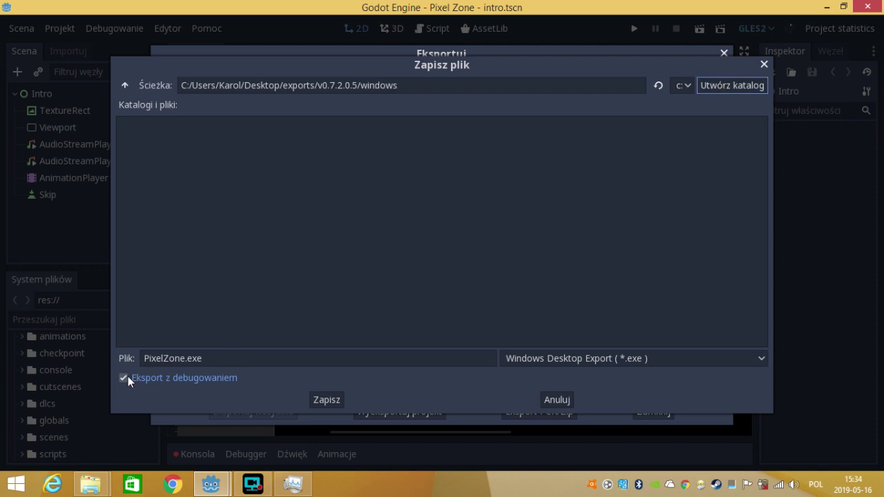
left_click(123, 377)
left_click(316, 402)
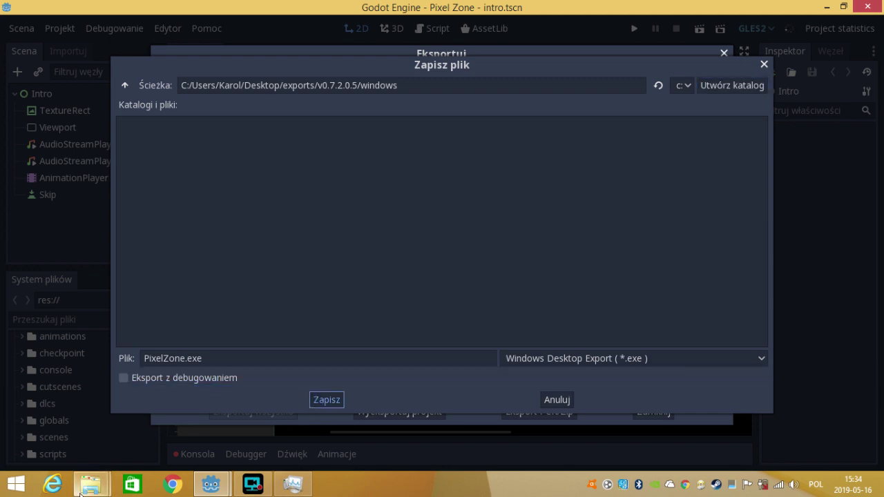
- Check Godot's export progress, then cut 3d.pck from the Documents folder
mouse_move(90, 484)
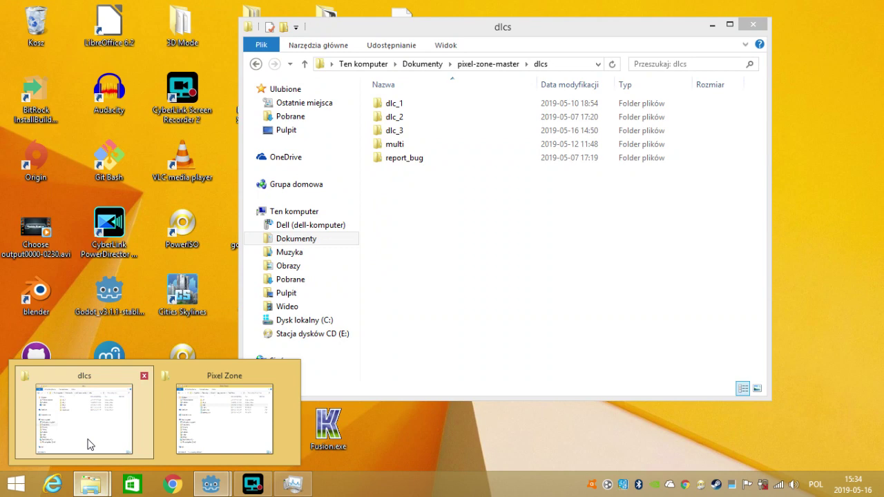
left_click(87, 443)
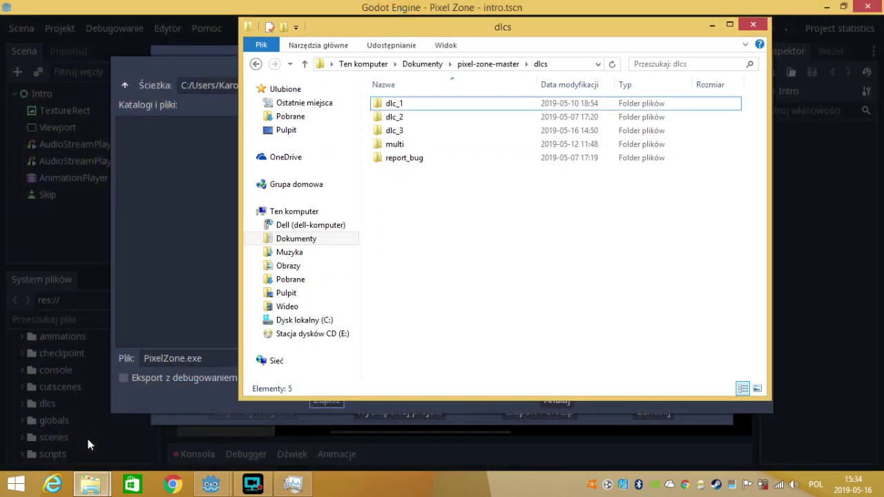
left_click(203, 246)
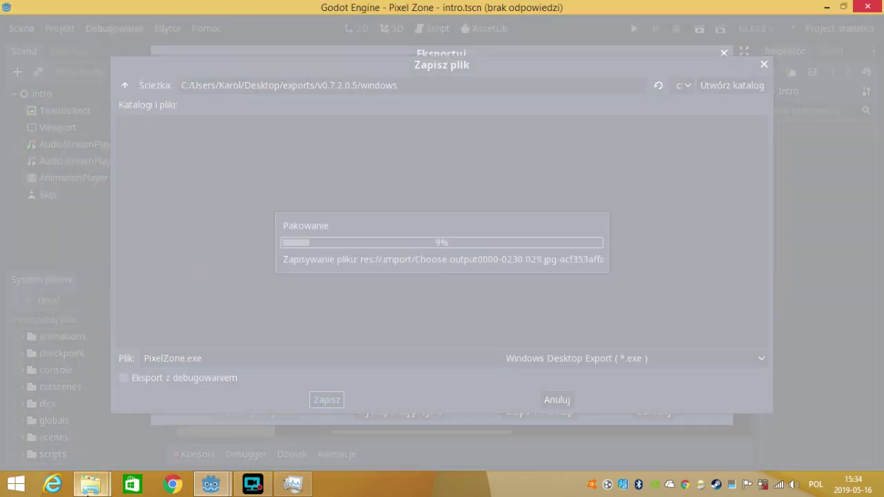
mouse_move(101, 472)
left_click(93, 440)
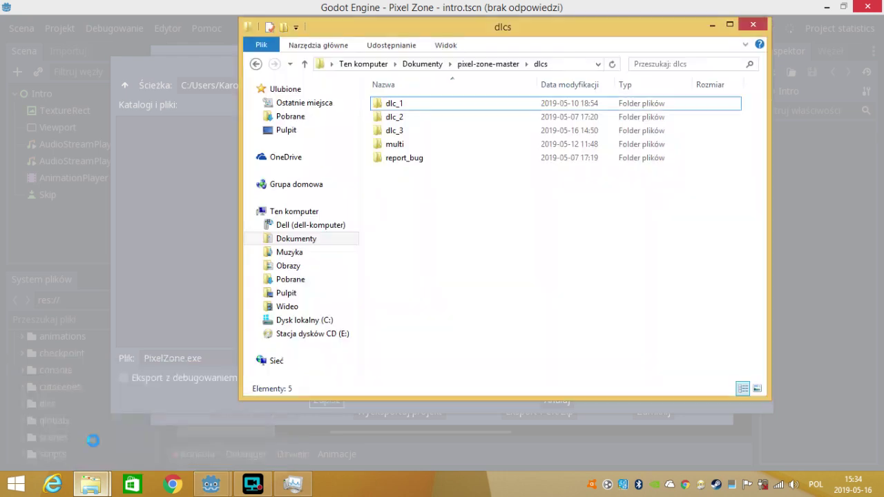
left_click(283, 242)
left_click(397, 267)
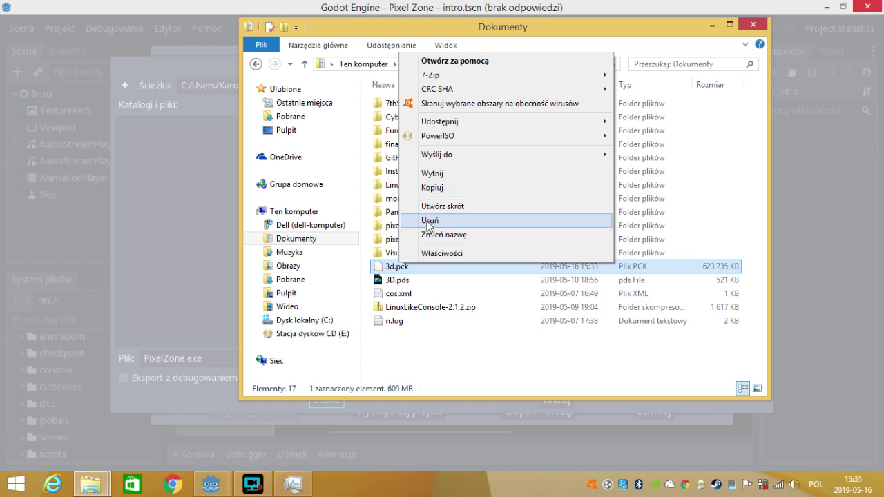
left_click(433, 173)
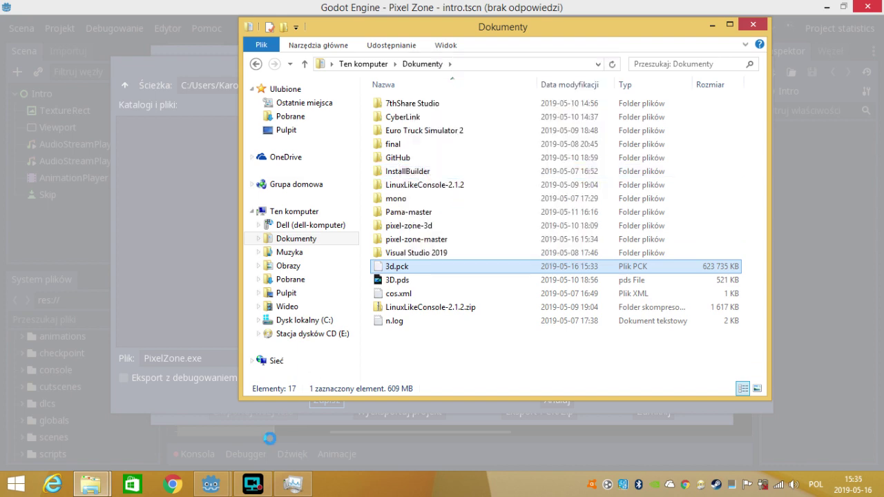
- Paste 3d.pck into the Pixel Zone user data folder and return to Godot's export
mouse_move(90, 484)
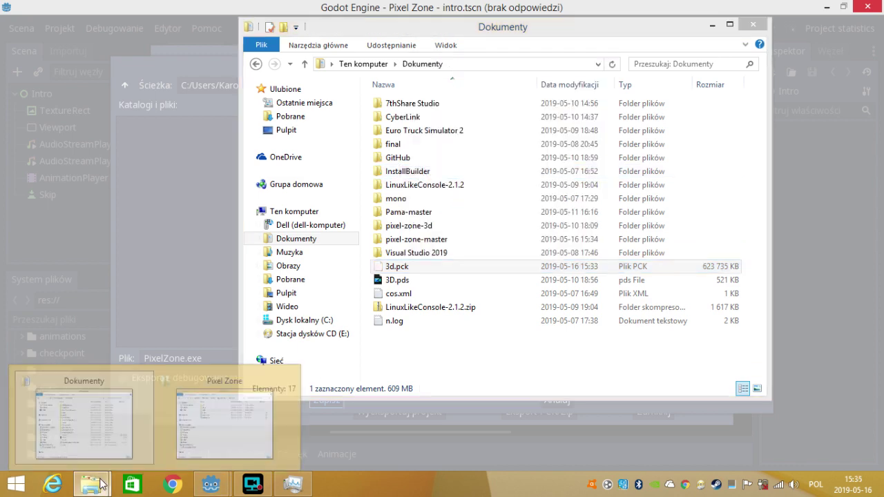
left_click(166, 436)
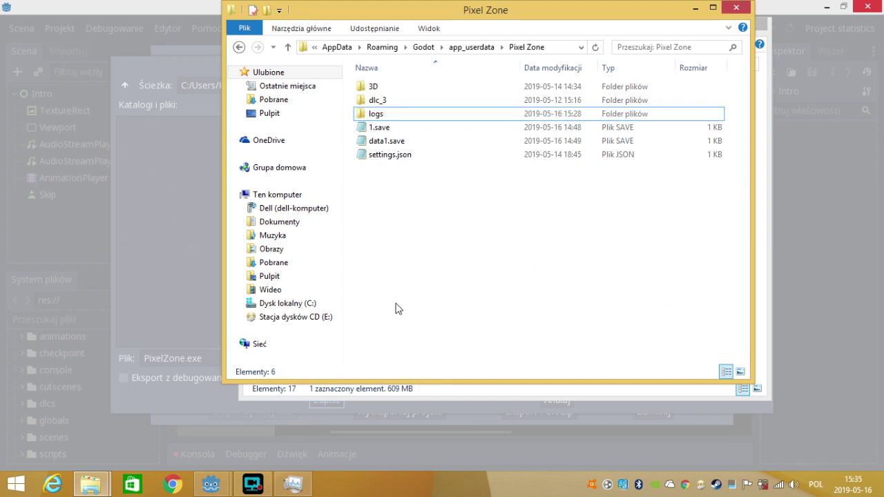
key("ctrl+v")
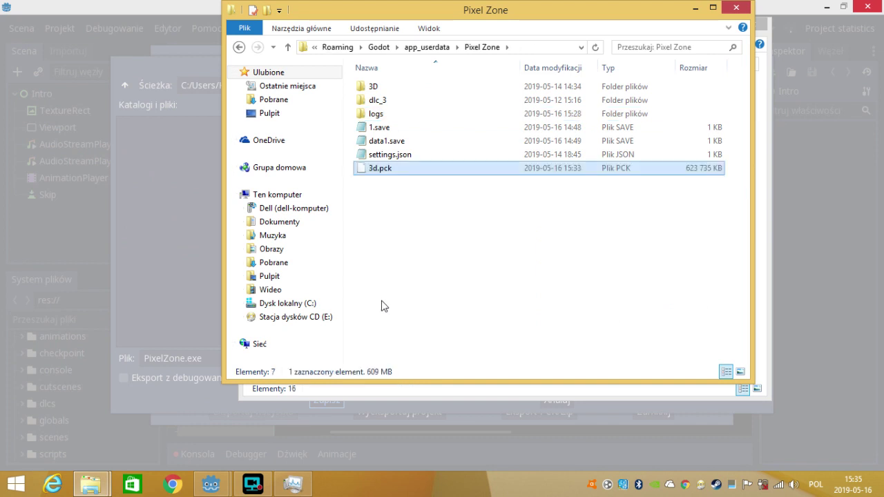
left_click(193, 212)
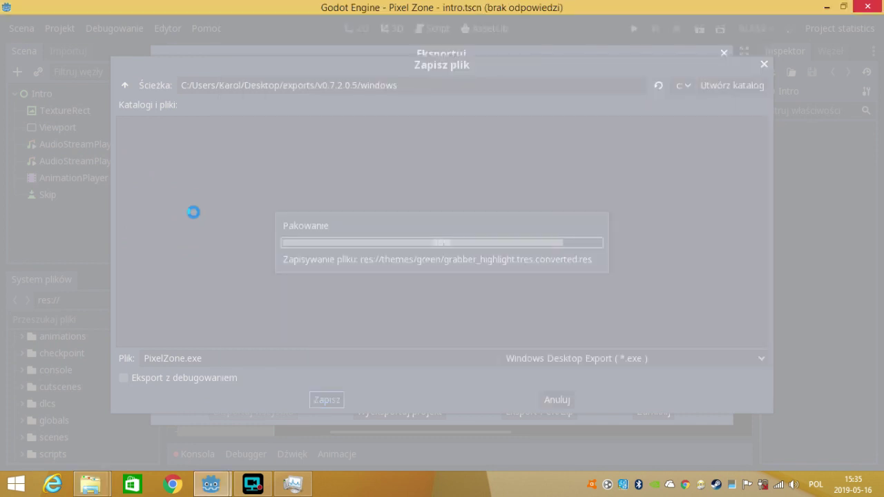
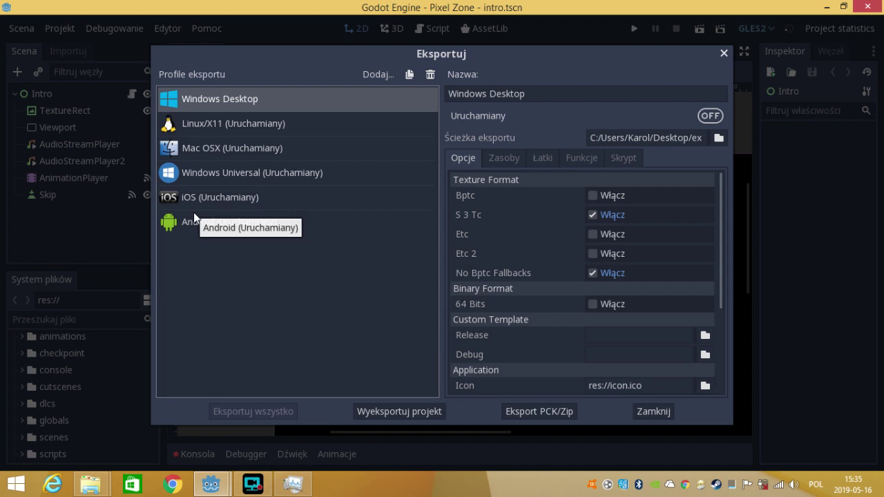
- Close the Eksportuj export dialog and minimize Godot to reveal the Pixel Zone user-data folder
left_click(724, 53)
left_click(827, 6)
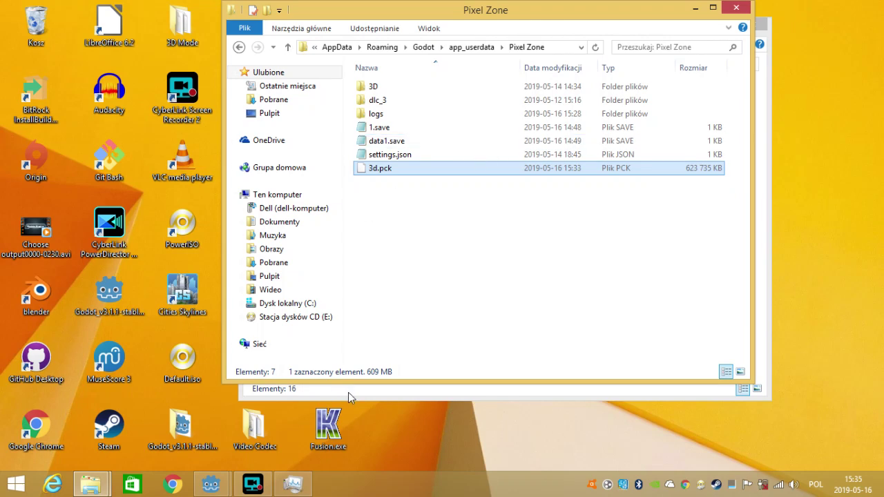
- Navigate from Pulpit into exports\v0.7.2.0.5\windows and select PixelZone.exe
left_click(346, 391)
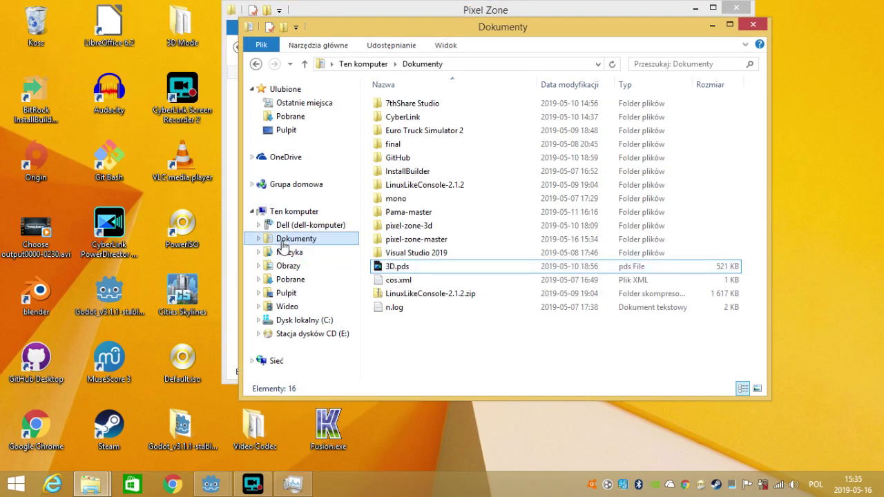
left_click(275, 133)
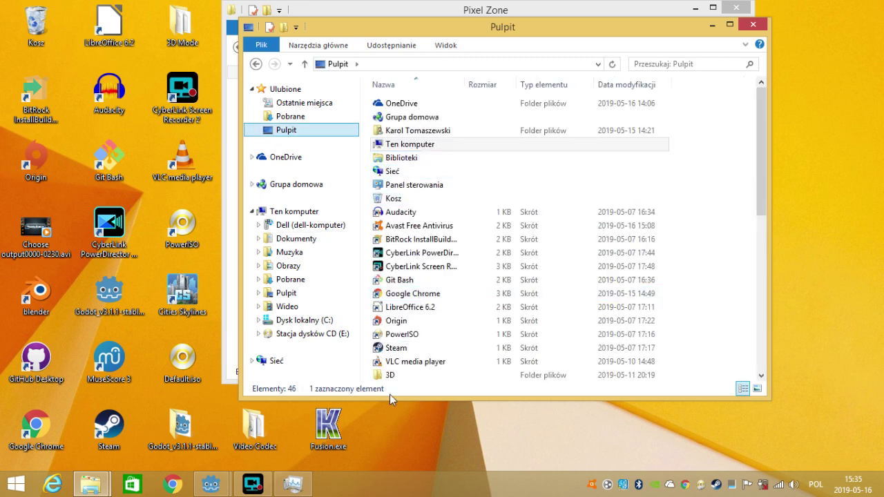
key("Down")
key("Down")
key("Down")
key("Down")
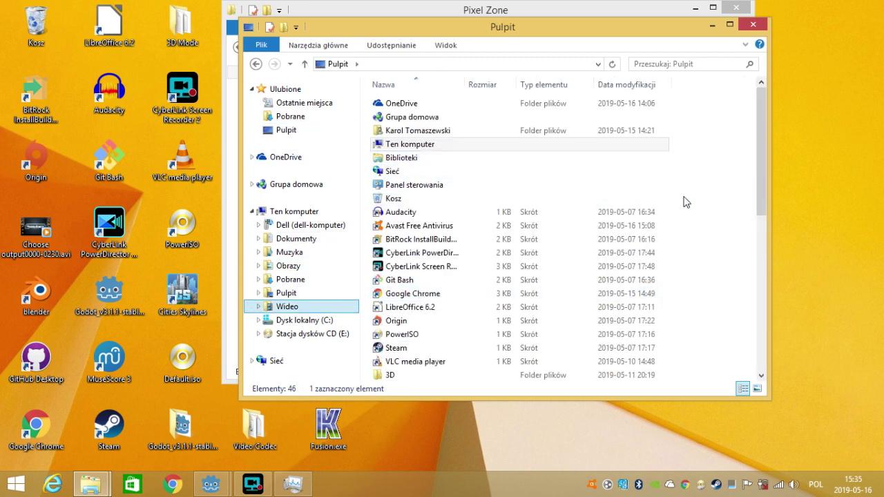
left_click_drag(760, 207, 831, 379)
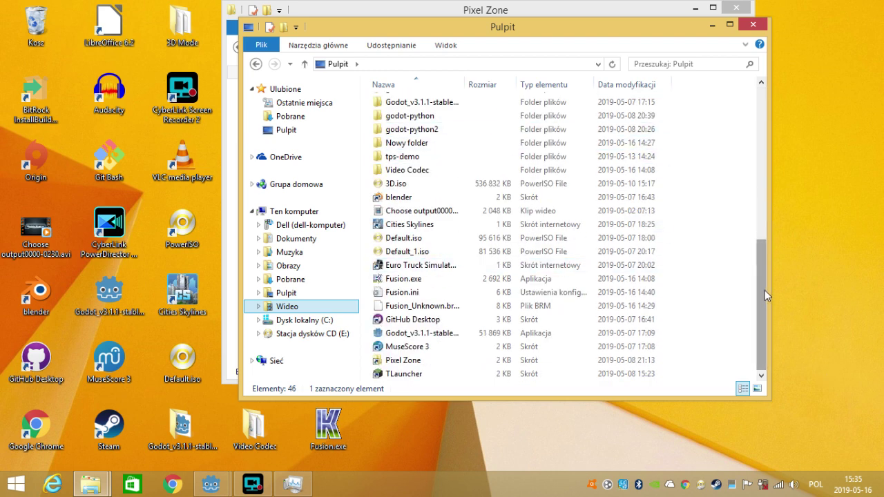
left_click_drag(764, 295, 763, 262)
double_click(494, 144)
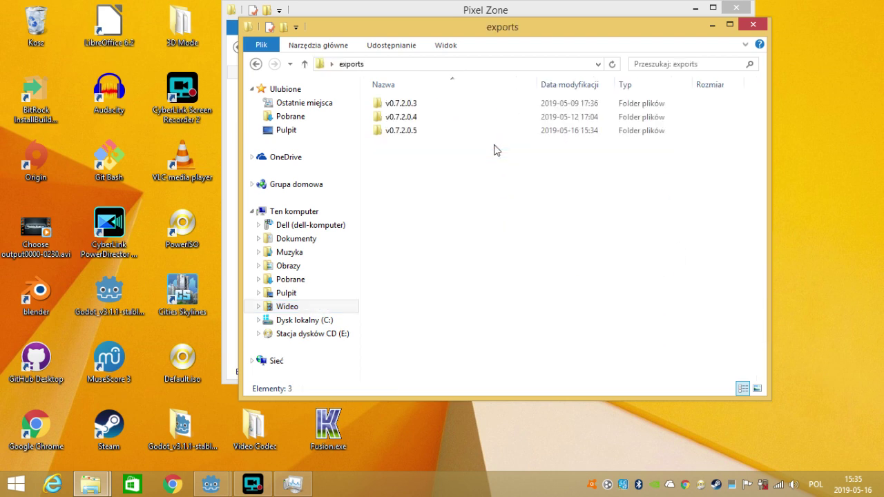
double_click(428, 132)
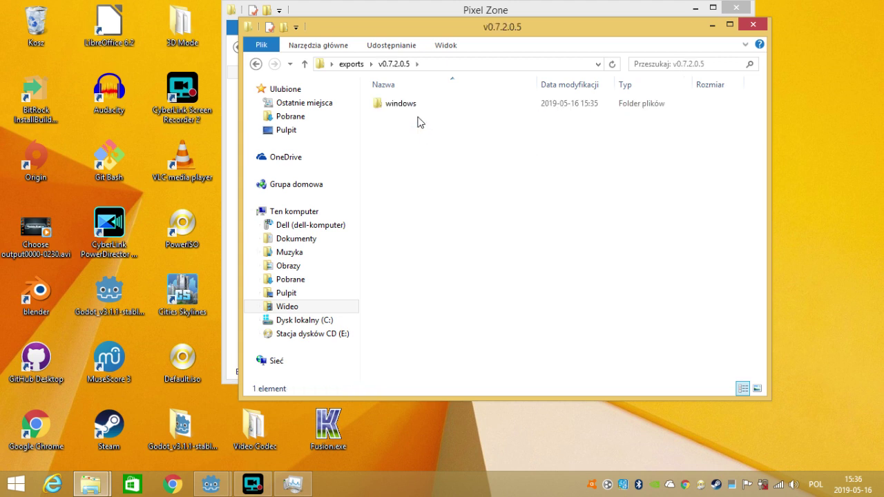
double_click(417, 109)
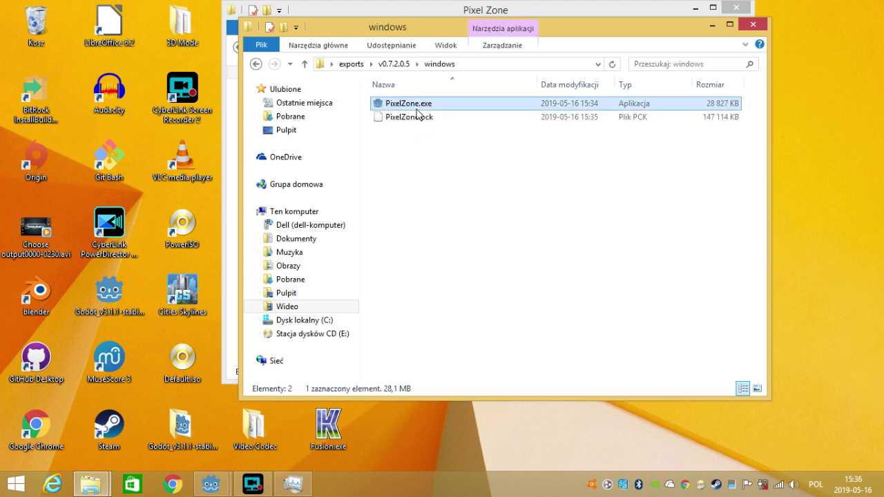
left_click(417, 105)
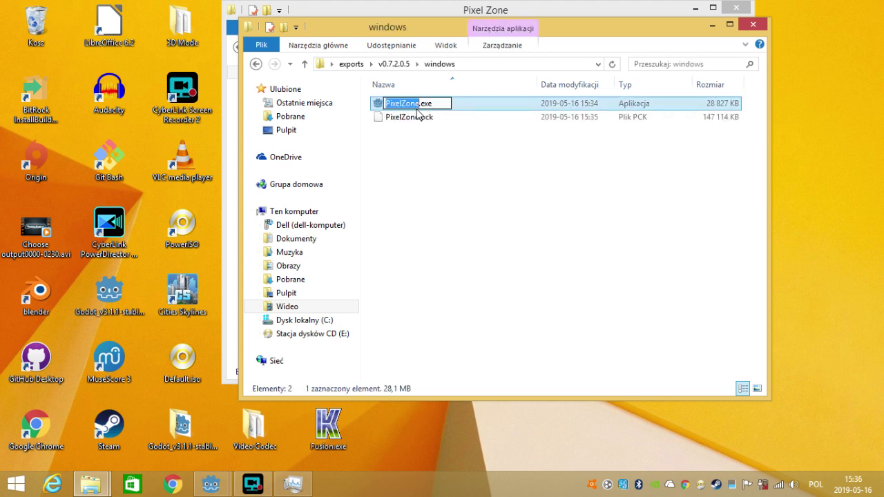
left_click(472, 112)
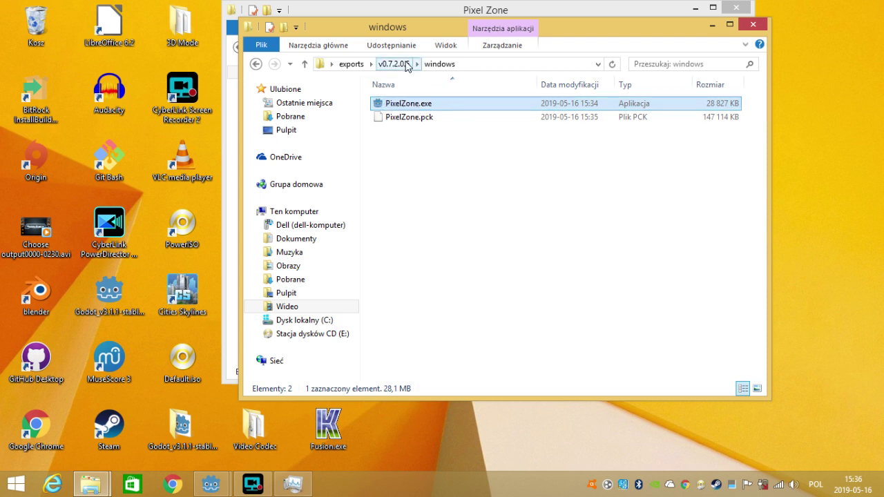
- Inspect the v0.7.2.0.4 windows build folder, then return to exports
left_click(408, 65)
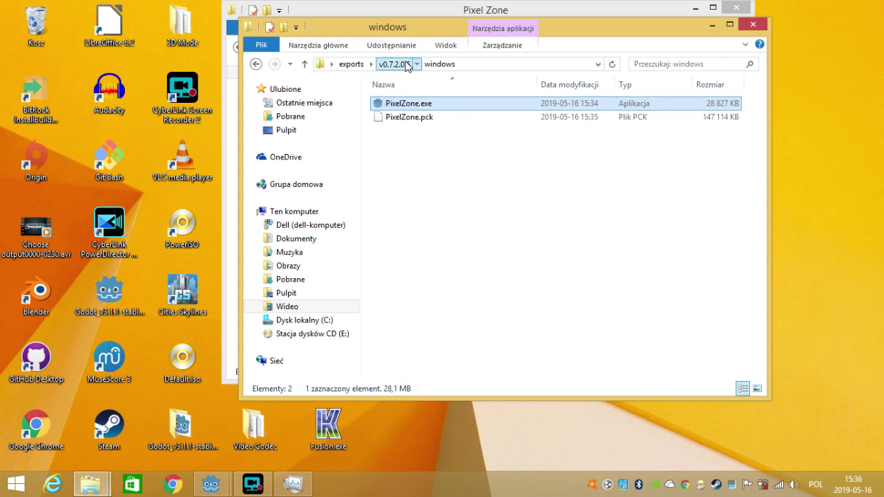
left_click(352, 65)
double_click(395, 117)
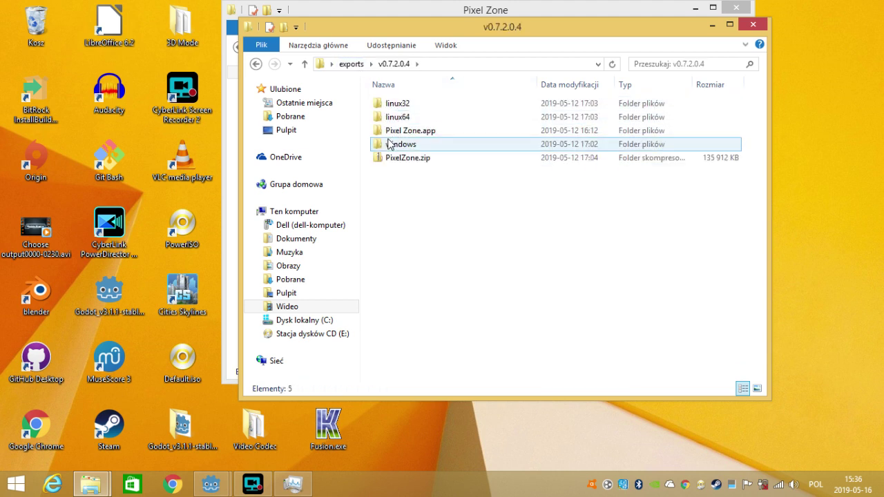
double_click(388, 144)
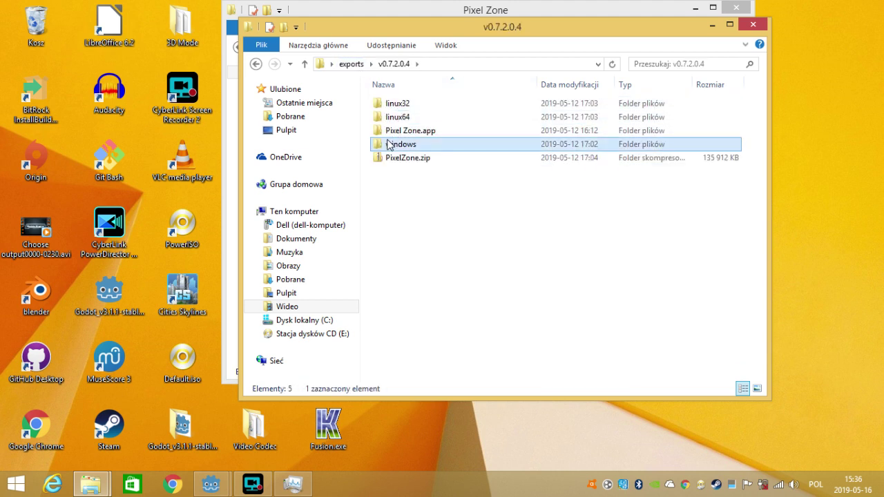
left_click(392, 65)
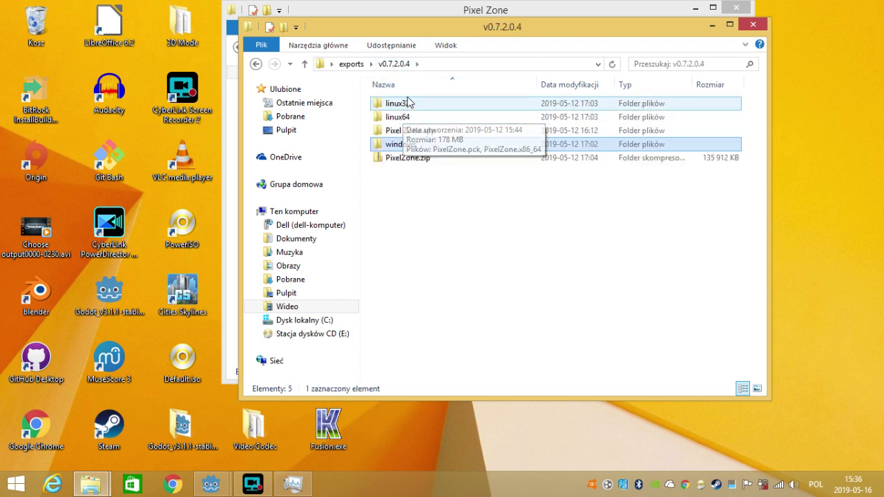
left_click(351, 63)
- Inspect the v0.7.2.0.3 windows build, then return to v0.7.2.0.5\windows and select PixelZone.exe
left_click(402, 105)
double_click(402, 105)
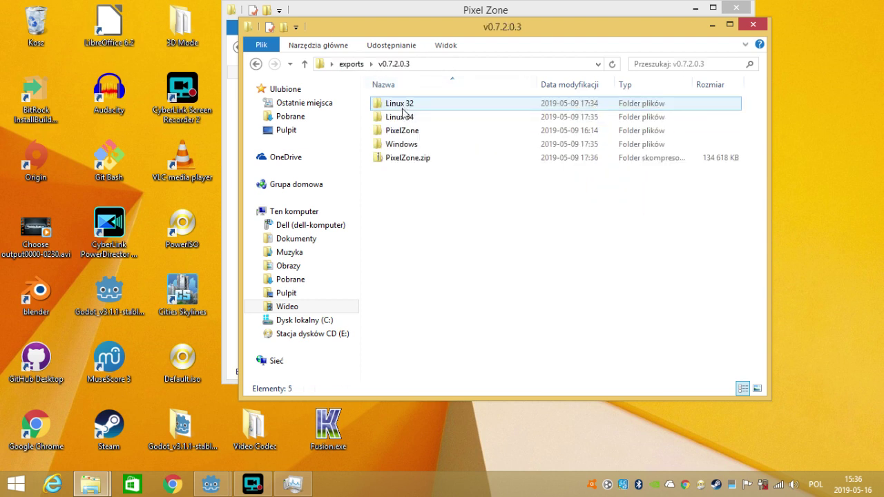
double_click(391, 143)
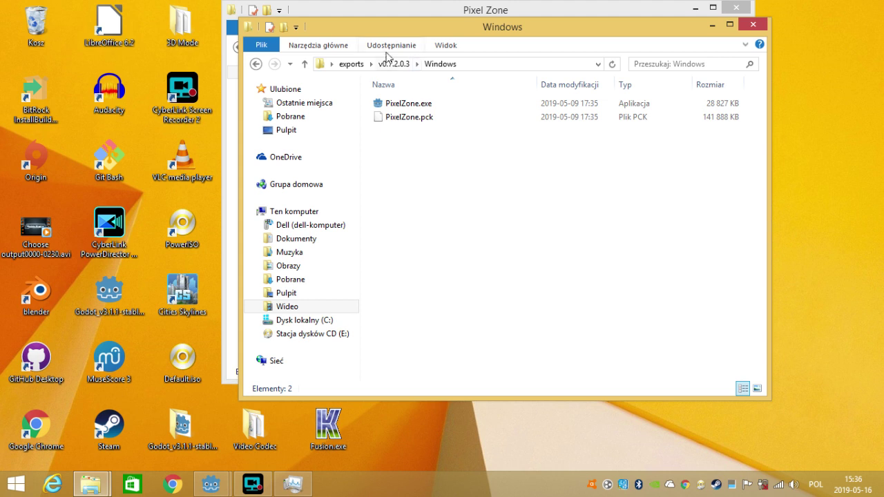
left_click(395, 64)
left_click(350, 65)
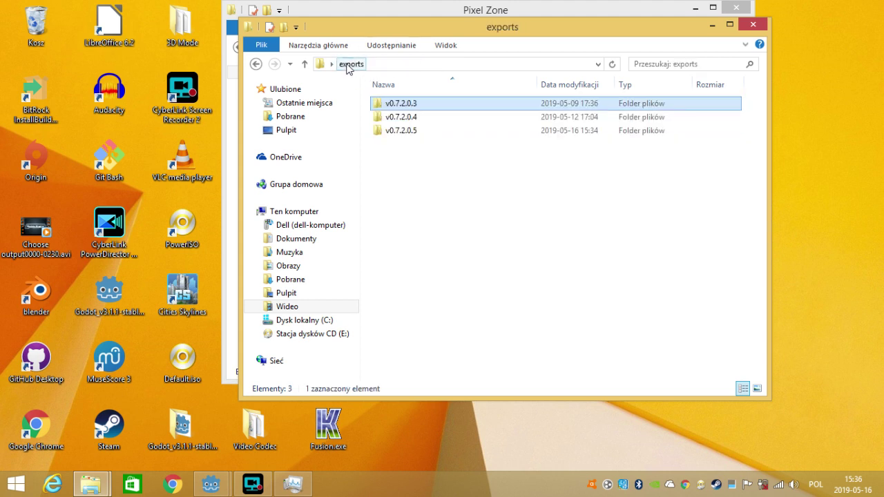
double_click(399, 130)
double_click(408, 107)
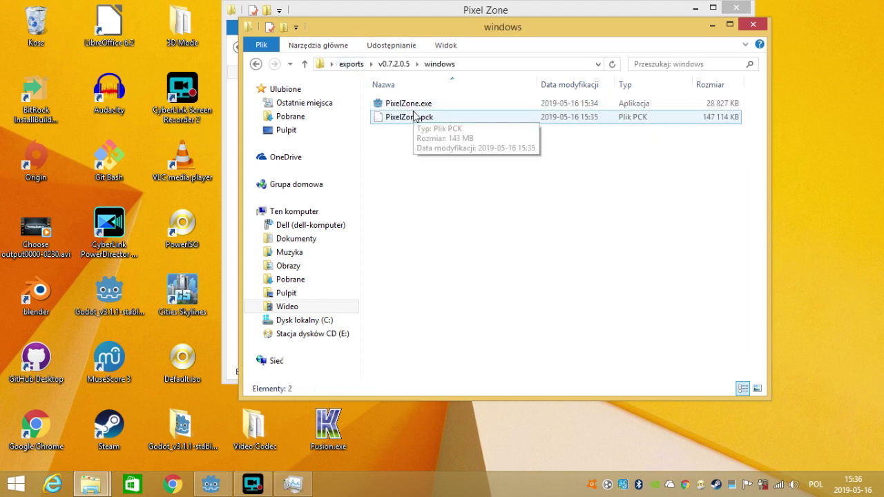
left_click(411, 107)
- Launch PixelZone.exe, lower the system volume three notches, and restore the game window
double_click(412, 107)
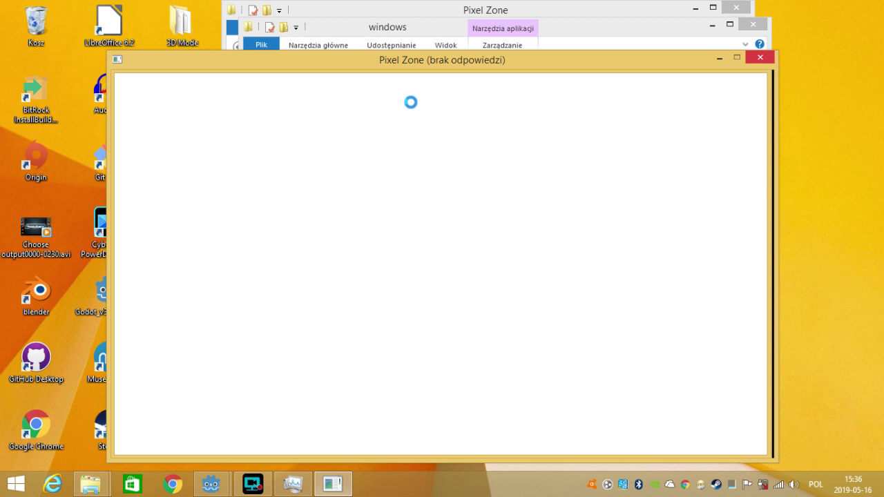
left_click(718, 58)
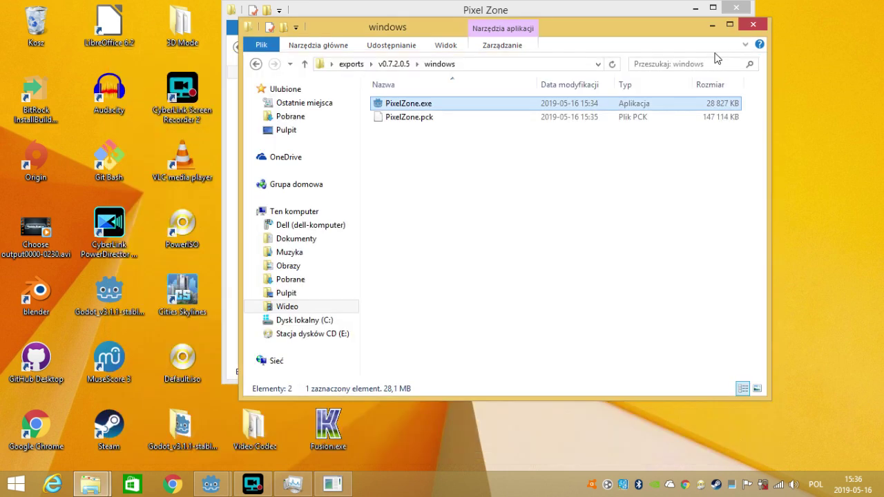
key("XF86AudioLowerVolume")
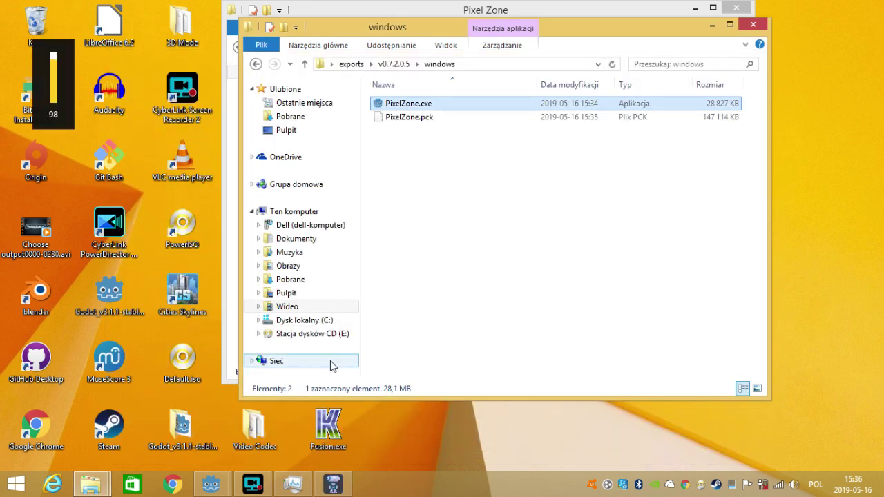
key("XF86AudioLowerVolume")
key("XF86AudioLowerVolume")
key("XF86AudioLowerVolume")
key("XF86AudioLowerVolume")
key("XF86AudioLowerVolume")
key("XF86AudioLowerVolume")
key("XF86AudioLowerVolume")
key("XF86AudioLowerVolume")
key("XF86AudioLowerVolume")
key("XF86AudioLowerVolume")
key("XF86AudioLowerVolume")
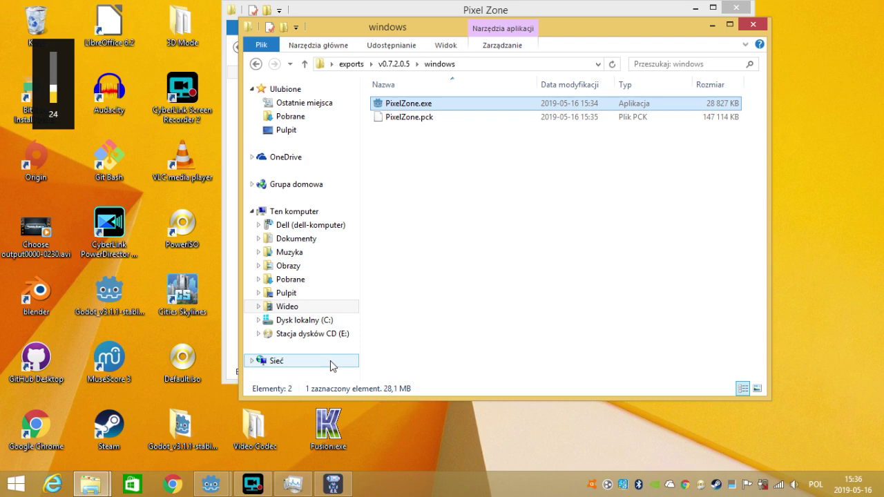
key("XF86AudioLowerVolume")
key("XF86AudioLowerVolume")
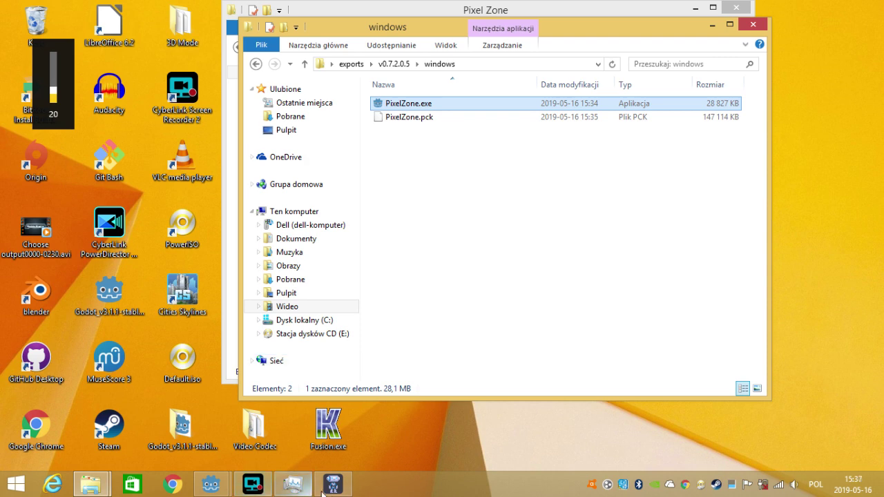
left_click(332, 489)
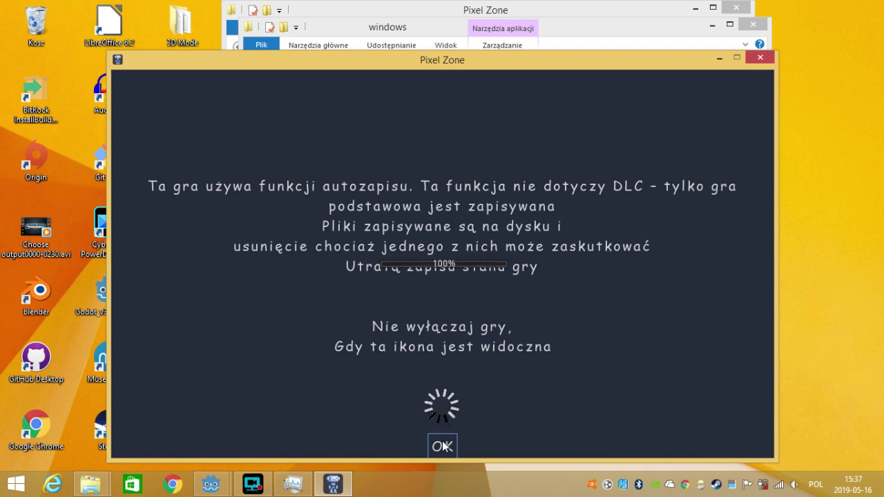
- Dismiss the autosave notice, lower the volume, and cancel the mod-import file chooser
left_click(442, 446)
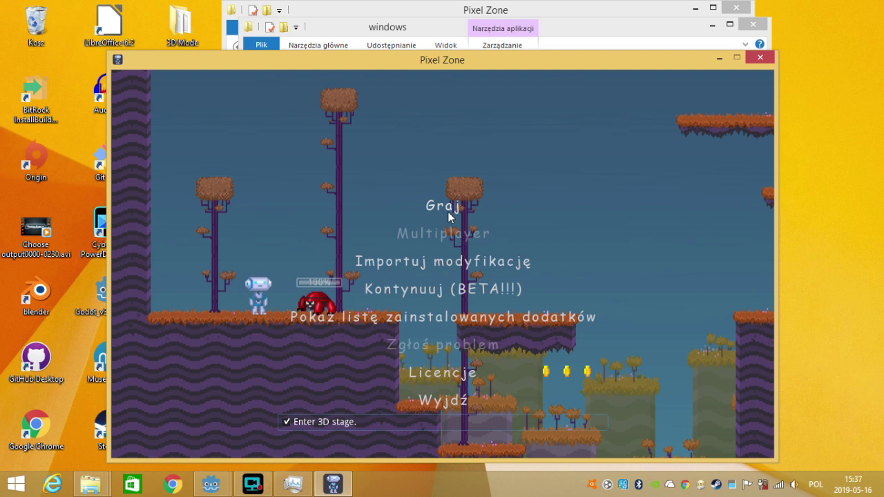
key("XF86AudioLowerVolume")
key("XF86AudioLowerVolume")
key("XF86AudioLowerVolume")
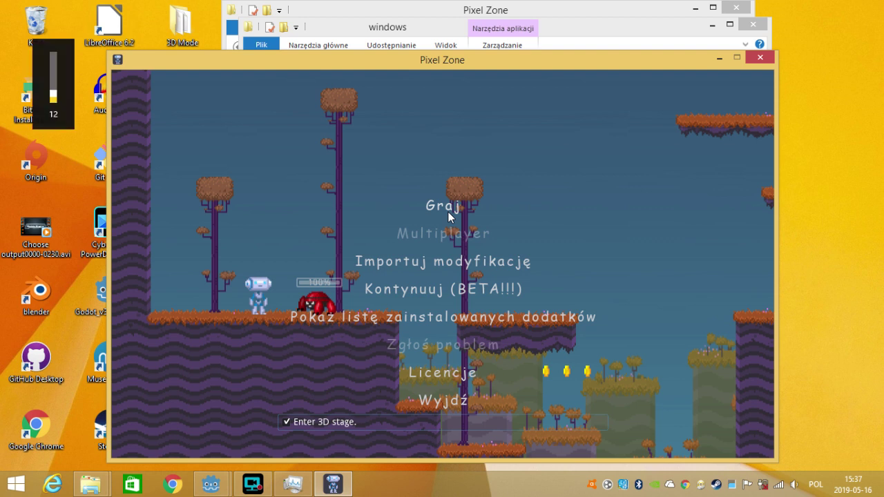
left_click(421, 257)
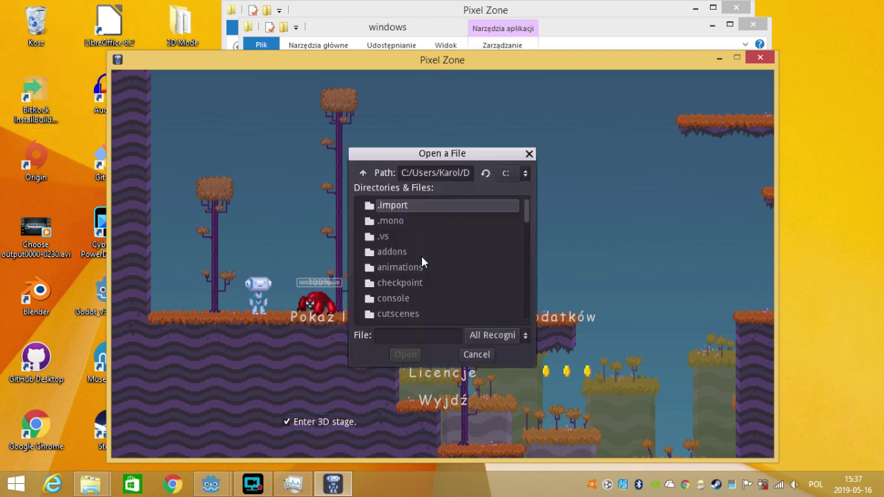
left_click(529, 154)
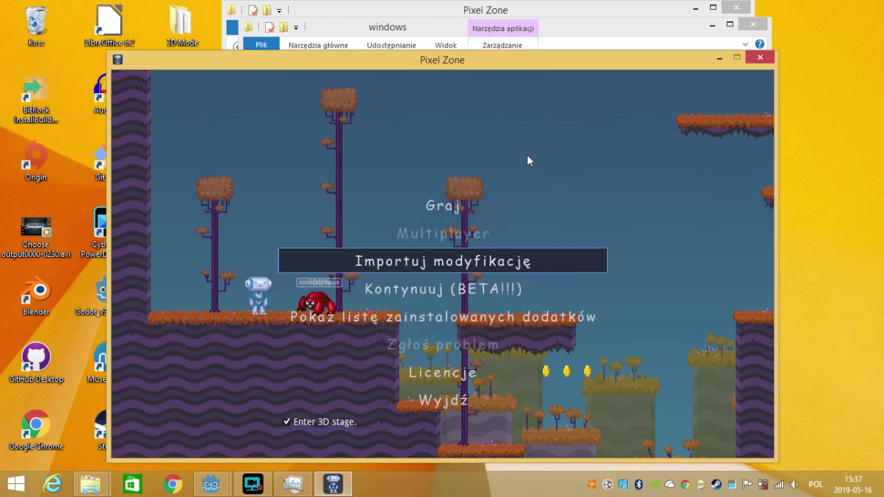
- Set SSAO, Anti Aliasing and Global Illumination to Wyłącz, then start loading with Graj
left_click(444, 200)
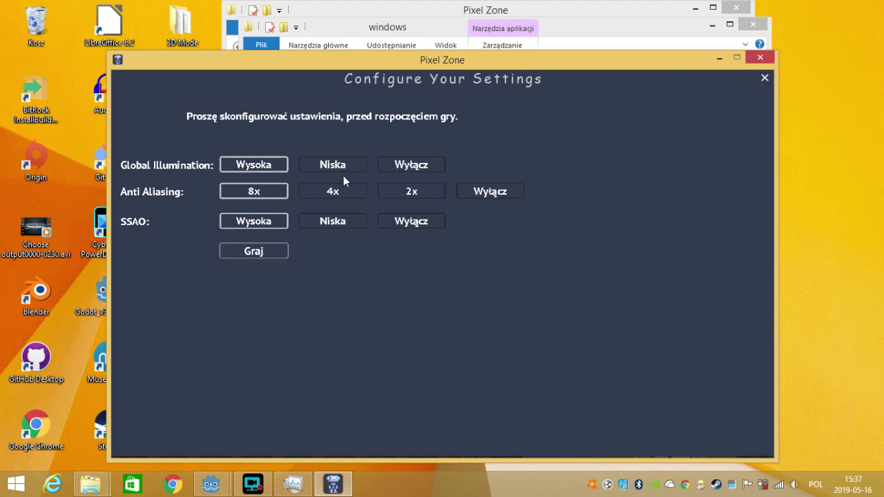
left_click(403, 226)
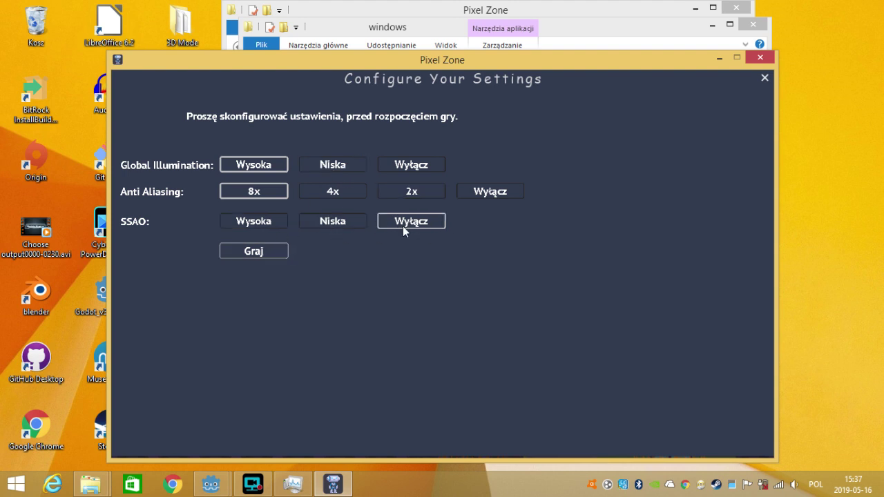
left_click(487, 192)
left_click(420, 164)
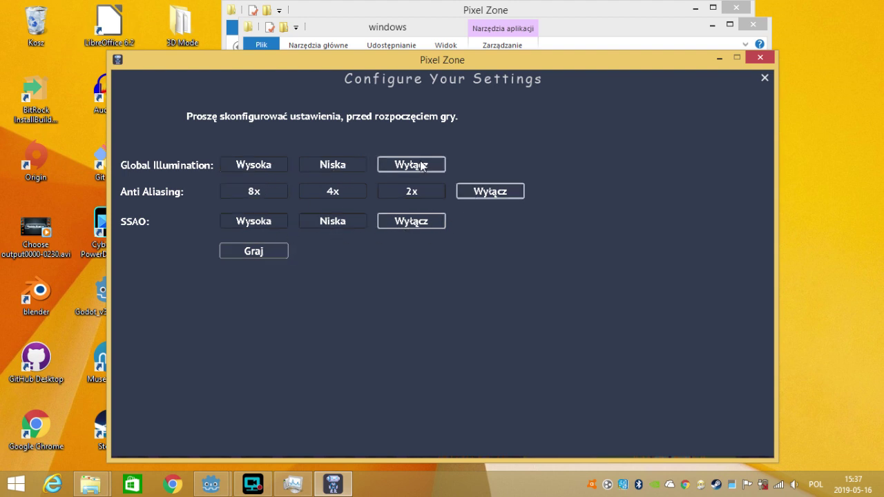
left_click(251, 258)
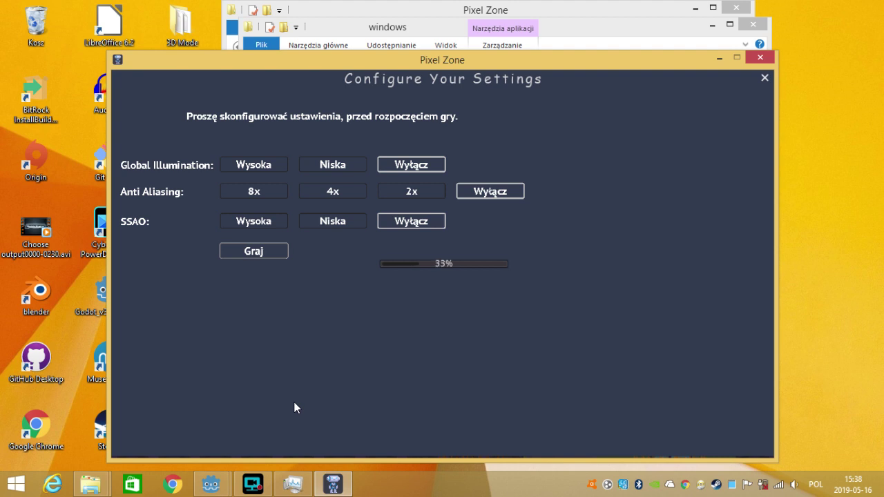
mouse_move(285, 491)
- In Task Manager, expand the Godot Engine Editor (32 bity) process to find Pixel Zone
left_click(290, 491)
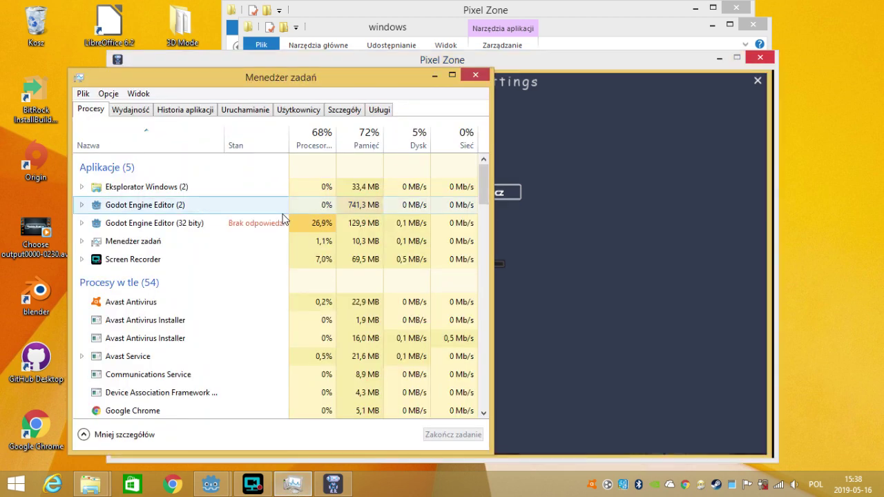
left_click(251, 232)
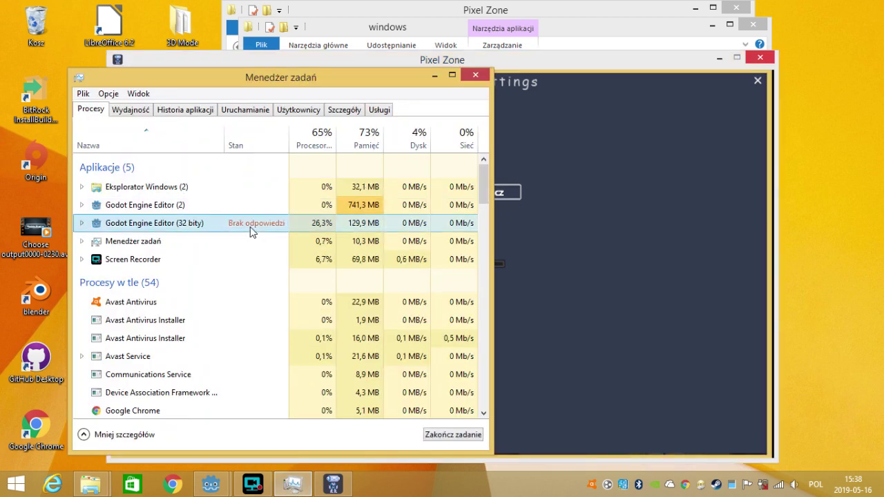
left_click(81, 225)
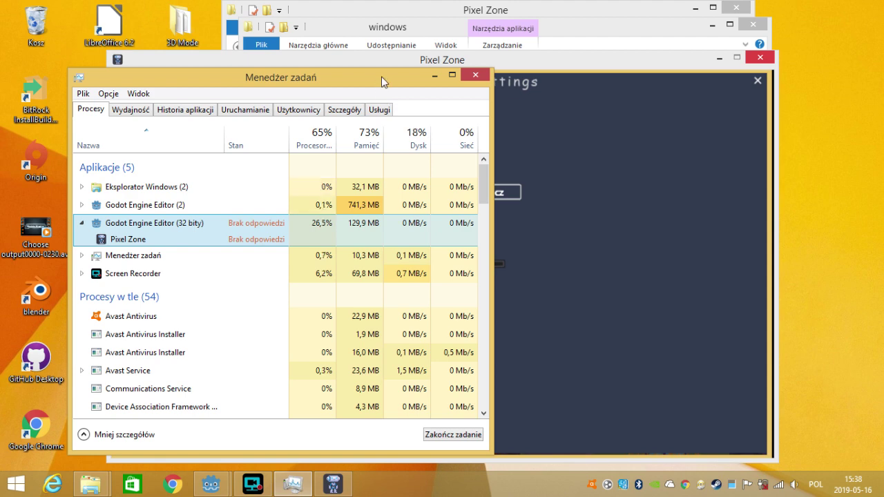
left_click_drag(381, 77, 369, 59)
left_click(250, 14)
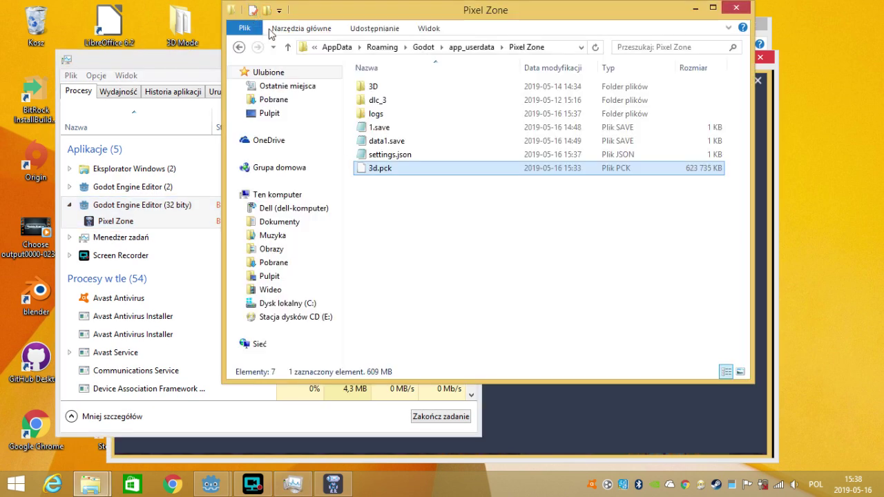
left_click(174, 73)
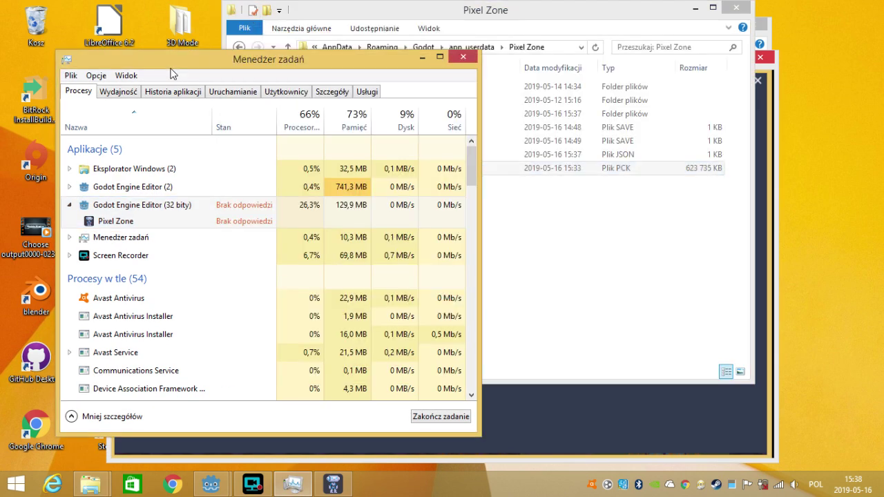
left_click(696, 8)
mouse_move(304, 61)
left_mouse_down()
mouse_move(242, 103)
mouse_move(283, 84)
left_mouse_up()
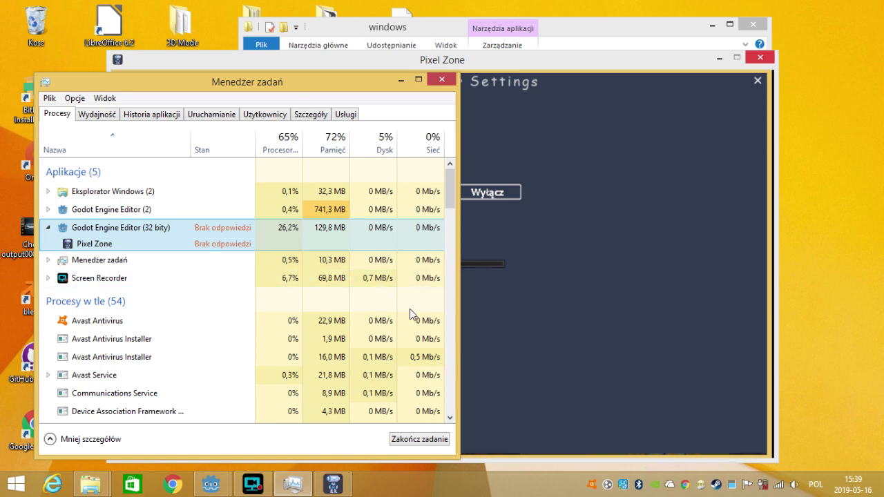
- Check the Godot debugger's error list while the game is frozen
left_click(504, 253)
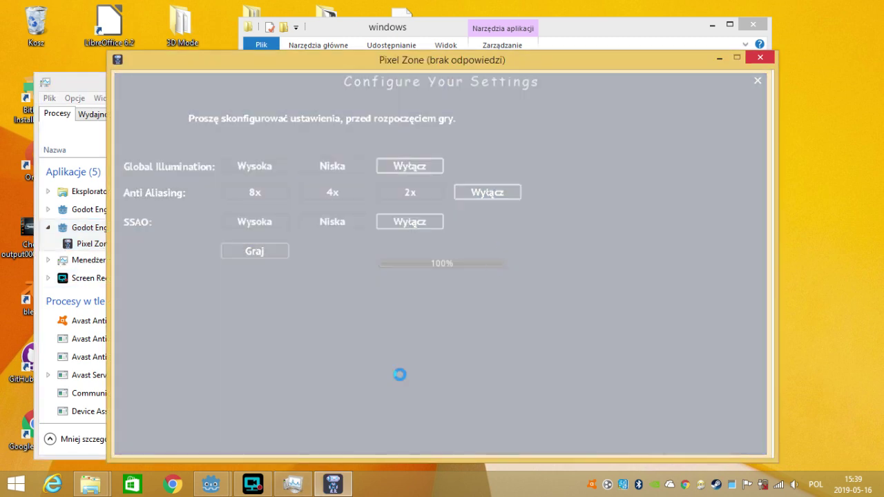
mouse_move(214, 484)
left_click(258, 434)
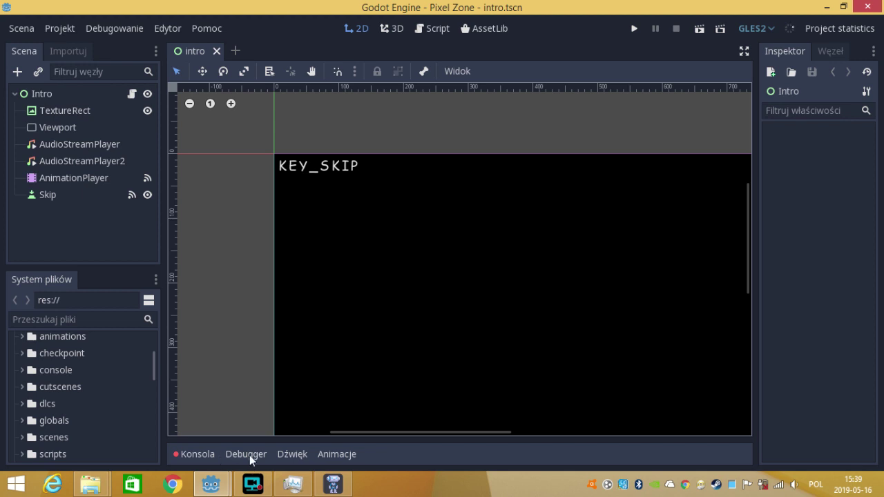
left_click(246, 455)
left_click(253, 287)
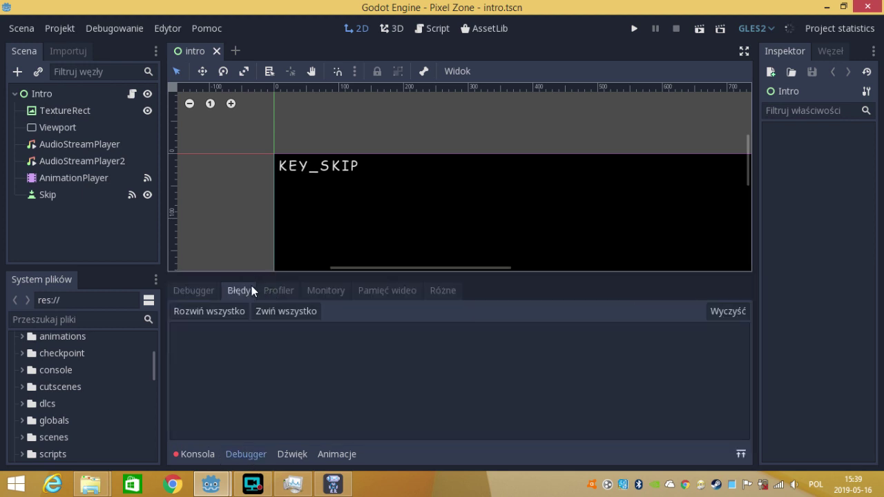
left_click(346, 487)
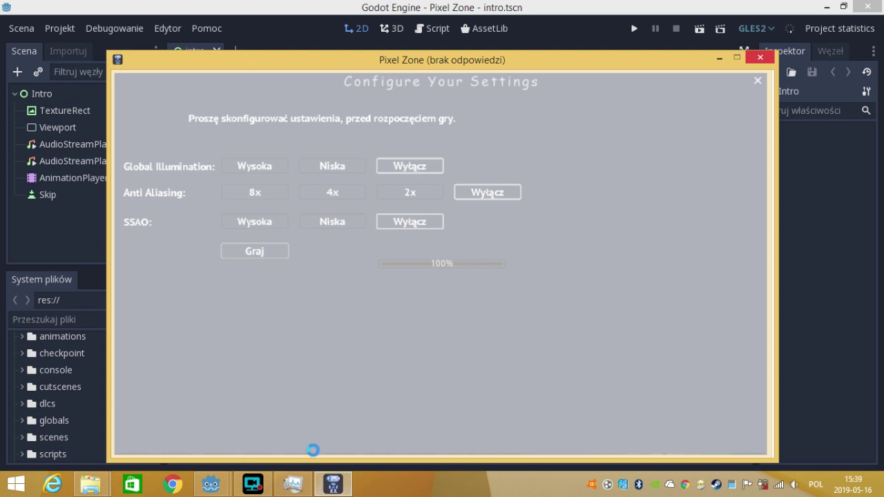
- End the hung Pixel Zone process with Zakończ zadanie and minimize Task Manager
left_click(286, 487)
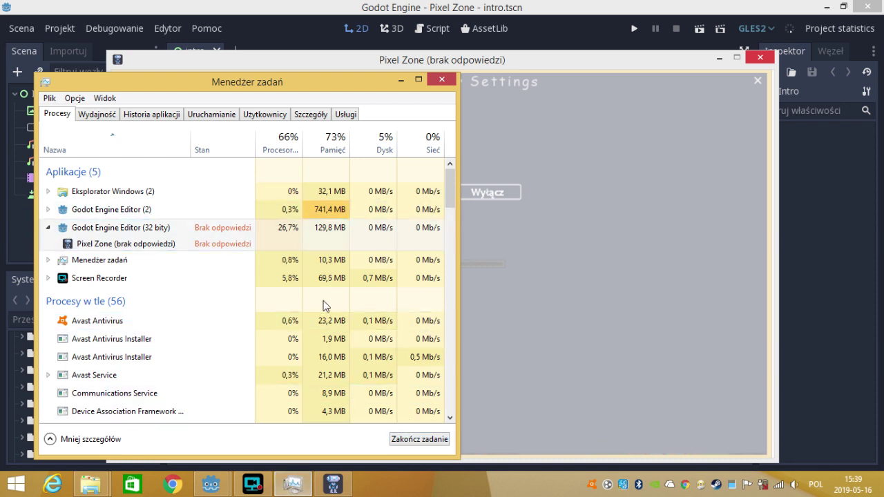
left_click(308, 235)
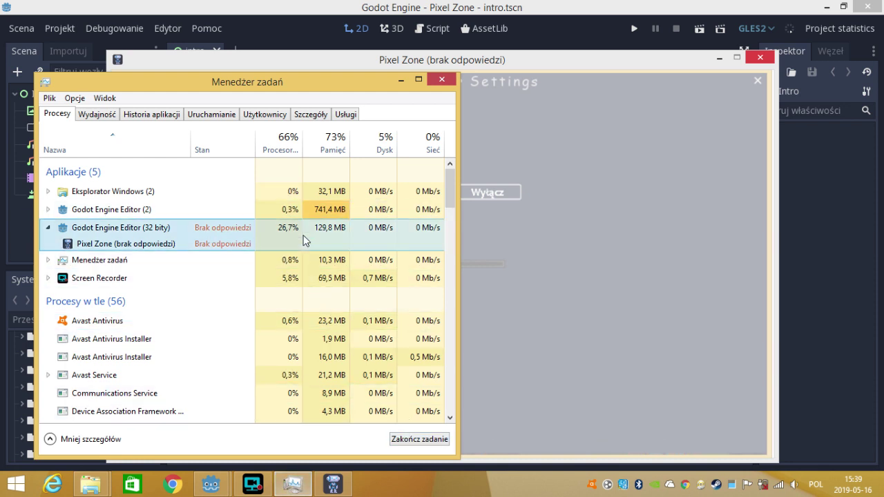
left_click(436, 439)
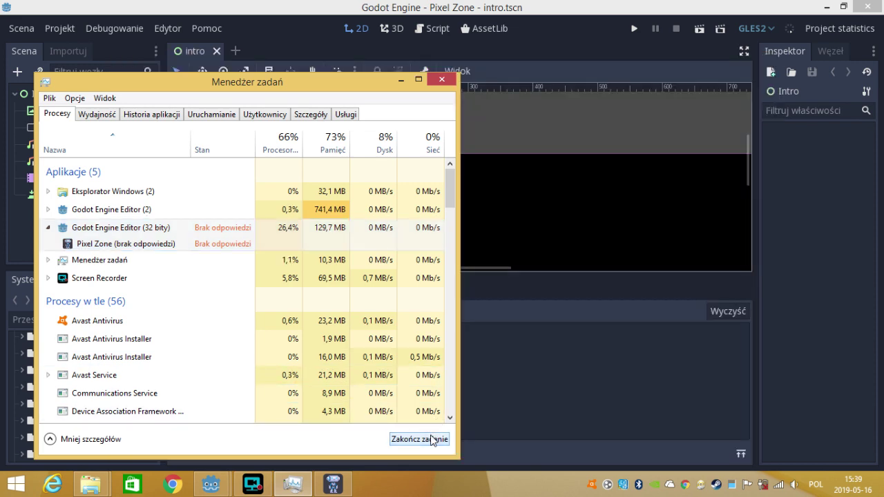
left_click(400, 82)
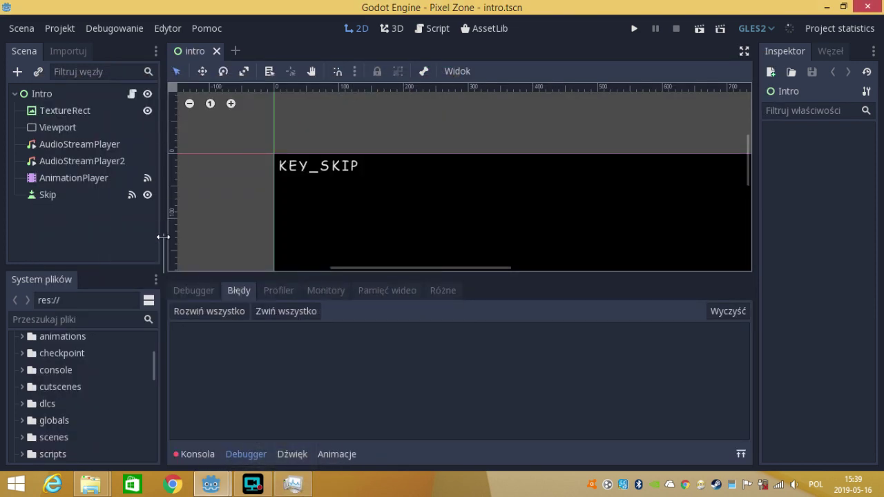
- Open GUI.tscn via a 'gui' file search and test-run the scene
left_click(101, 313)
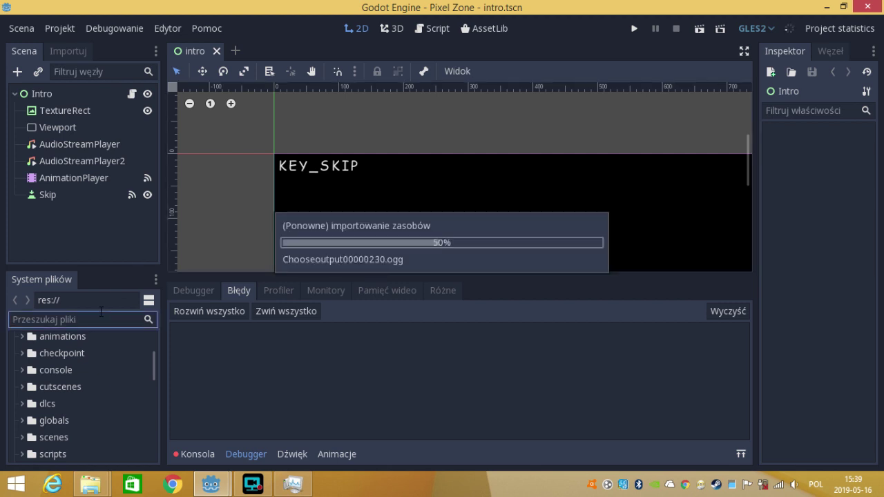
type("gui")
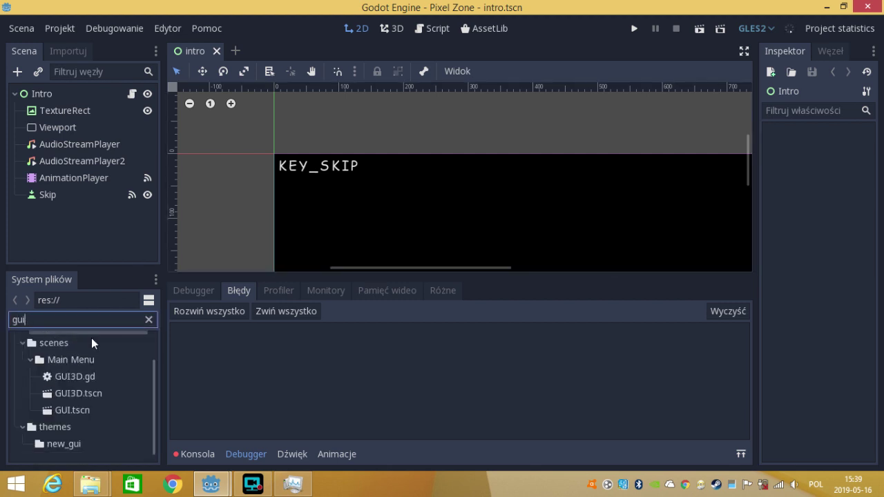
double_click(78, 412)
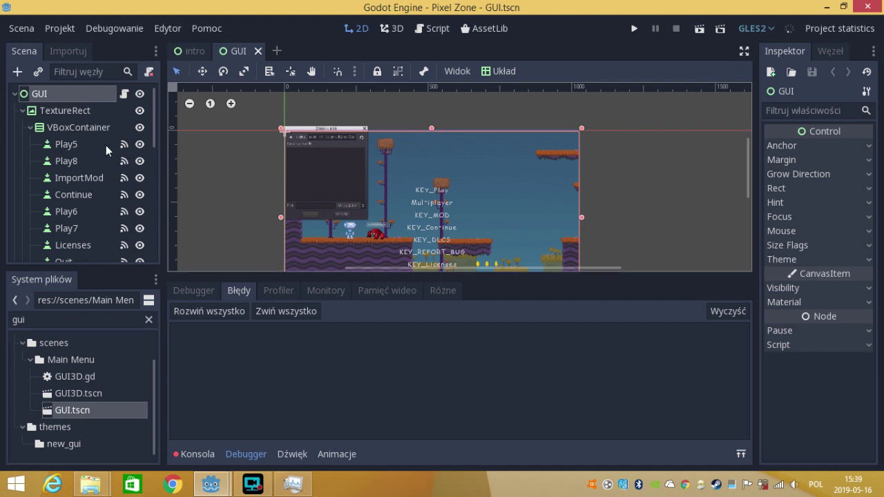
left_click(701, 29)
left_click(701, 29)
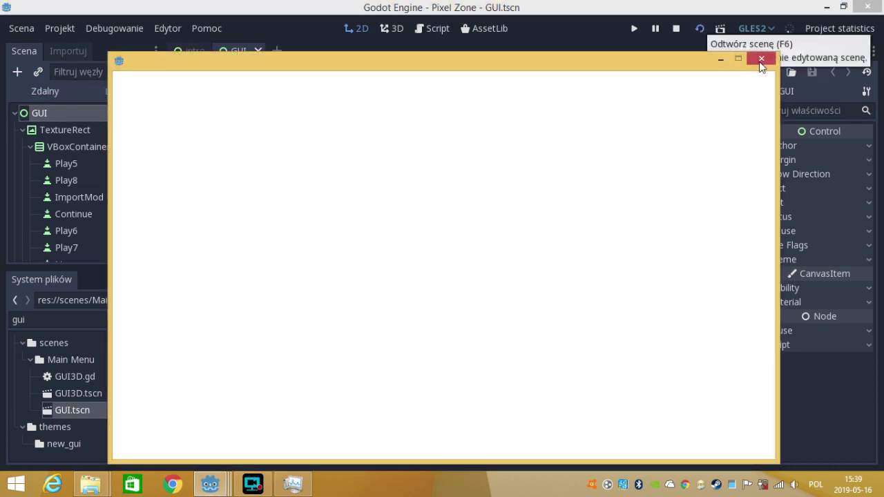
left_click(676, 30)
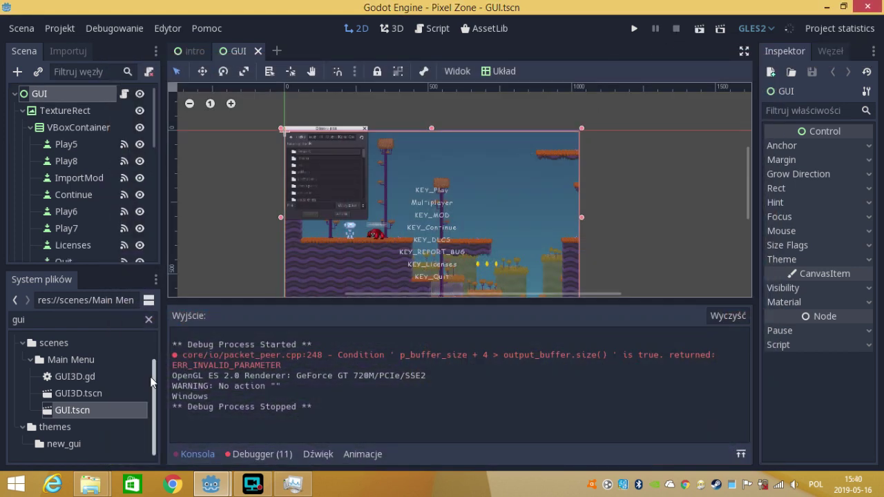
- Open DebugConsole.tscn via a 'debug' search, hide its console node, and return to GUI
left_click(25, 318)
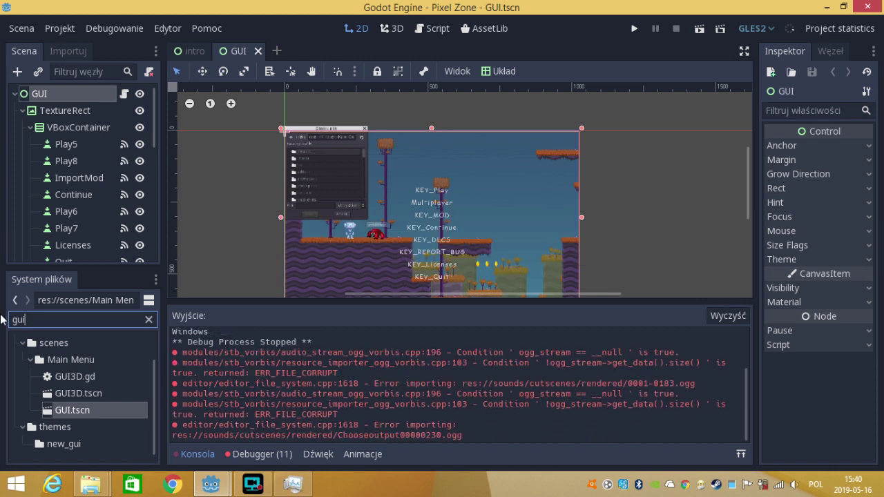
key("ctrl+a")
type("debug")
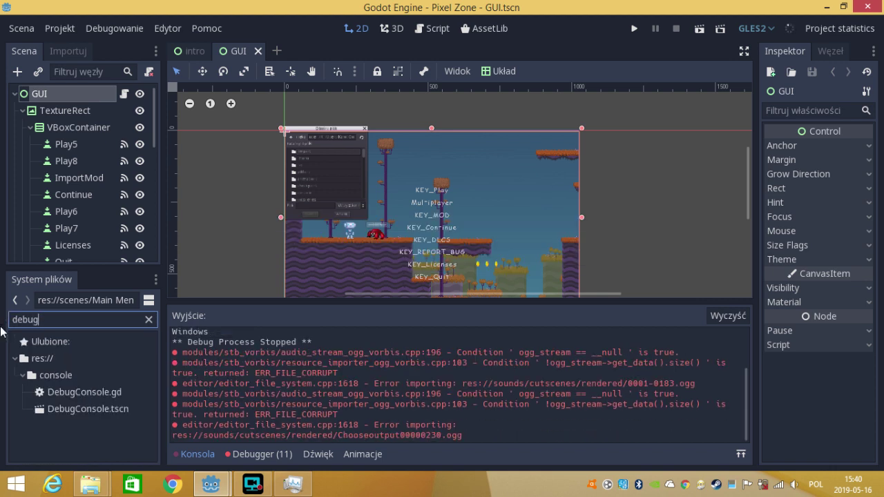
left_click(78, 414)
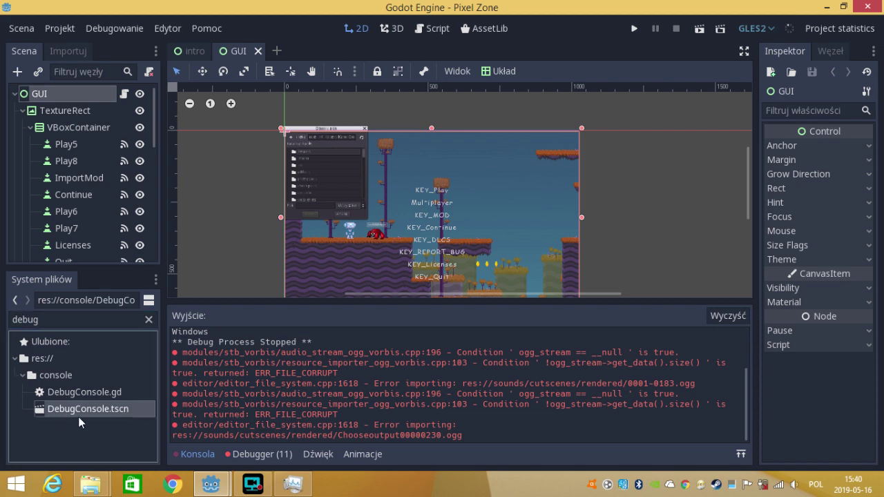
double_click(78, 417)
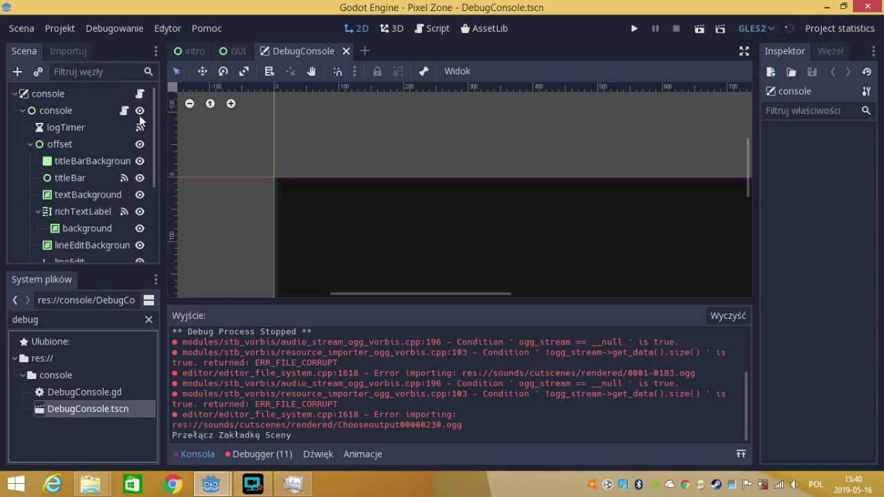
left_click(140, 113)
left_click(232, 54)
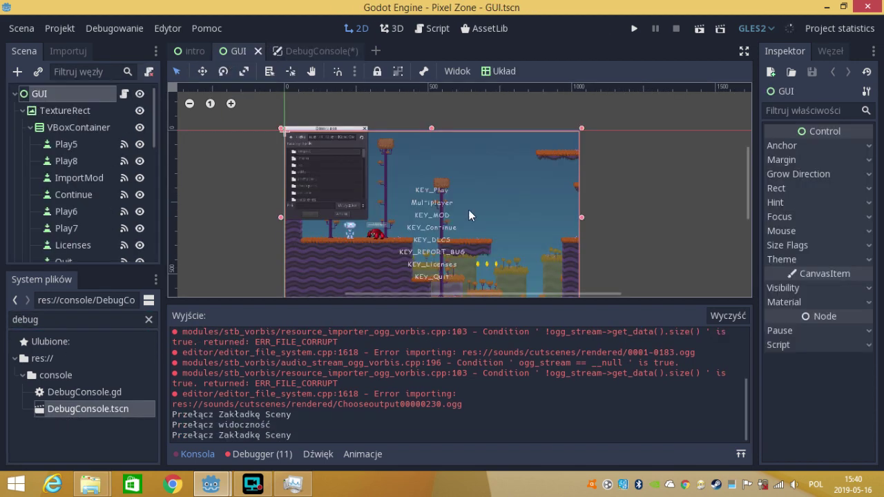
scroll(153, 125, "down", 1)
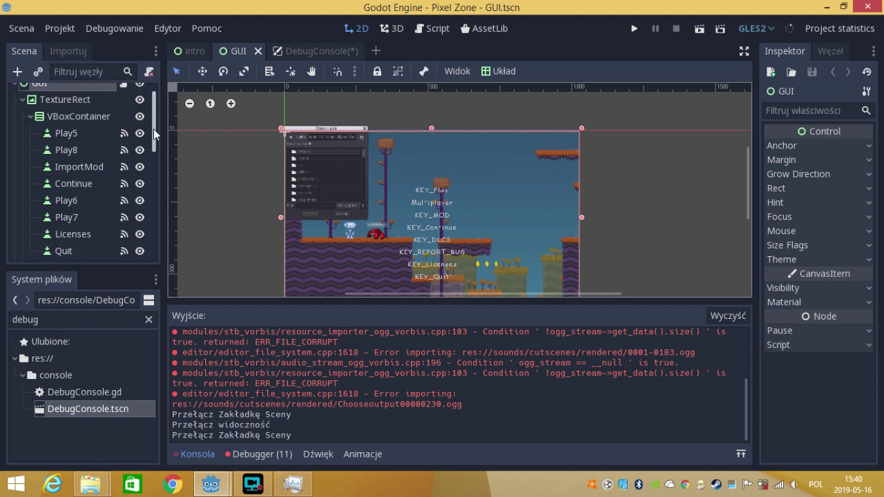
- Jump from the ImportMod node's pressed() signal connection into its handler in MainMenu.gd
left_click(88, 167)
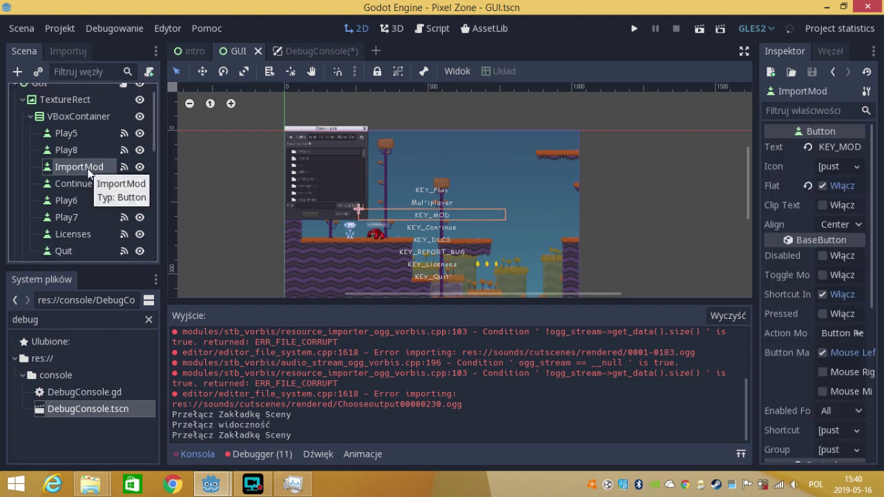
left_click(843, 52)
left_click(810, 161)
double_click(810, 161)
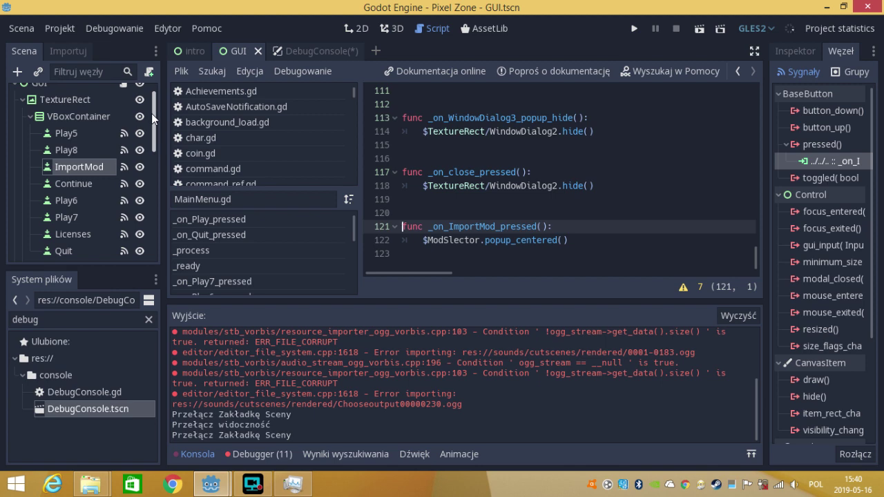
left_click_drag(152, 113, 160, 208)
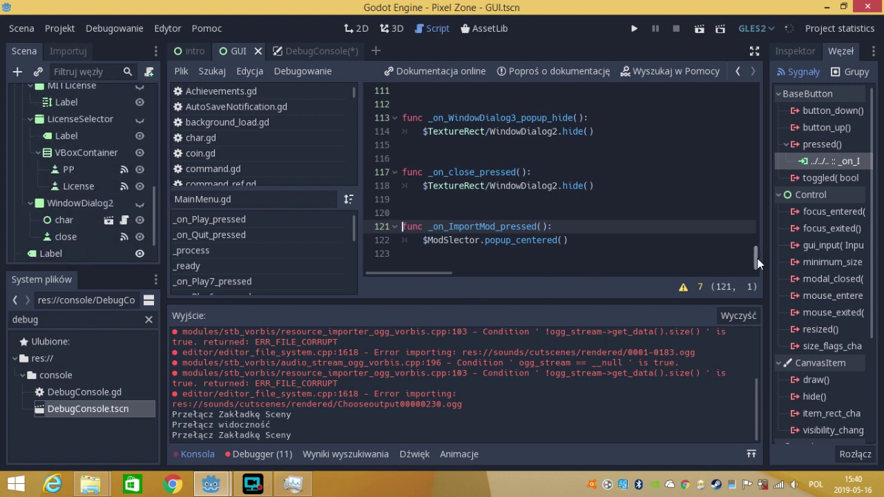
mouse_move(758, 263)
left_mouse_down()
mouse_move(743, 177)
mouse_move(748, 90)
mouse_move(786, 240)
mouse_move(761, 129)
left_mouse_up()
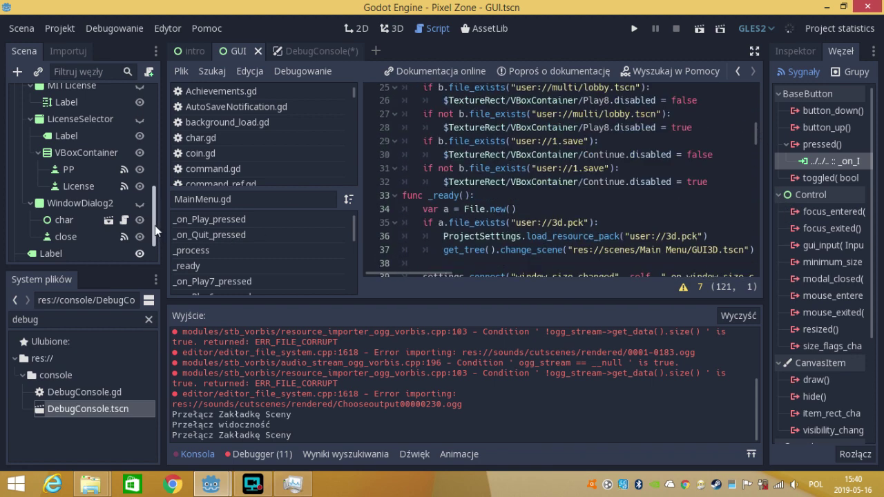
left_click_drag(152, 226, 156, 226)
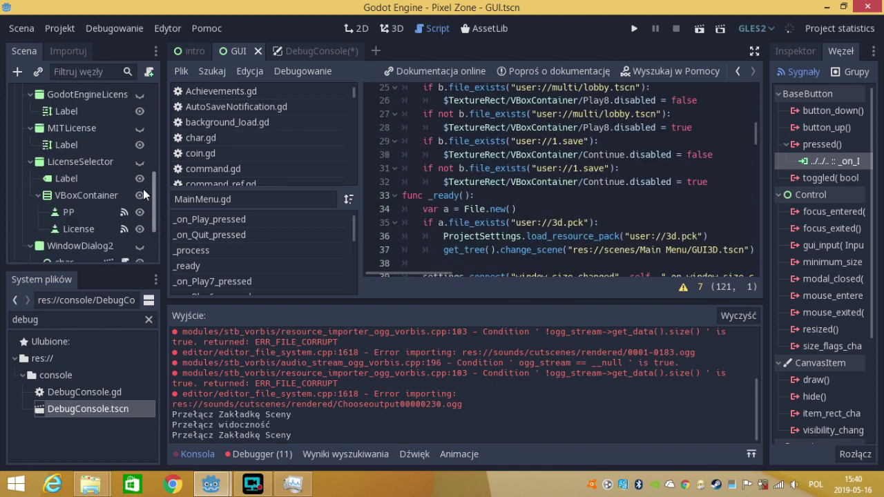
- Connect the ModSlector node's file_selected signal to a new handler function
left_click_drag(156, 225, 152, 234)
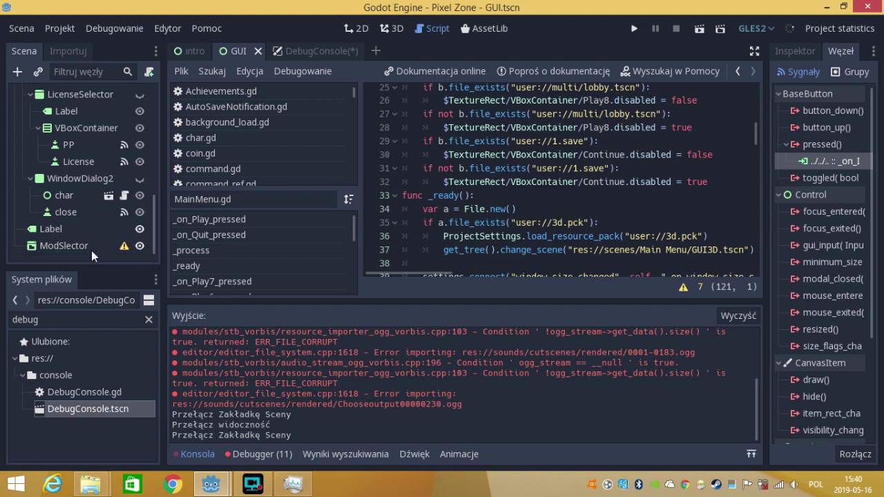
left_click(84, 251)
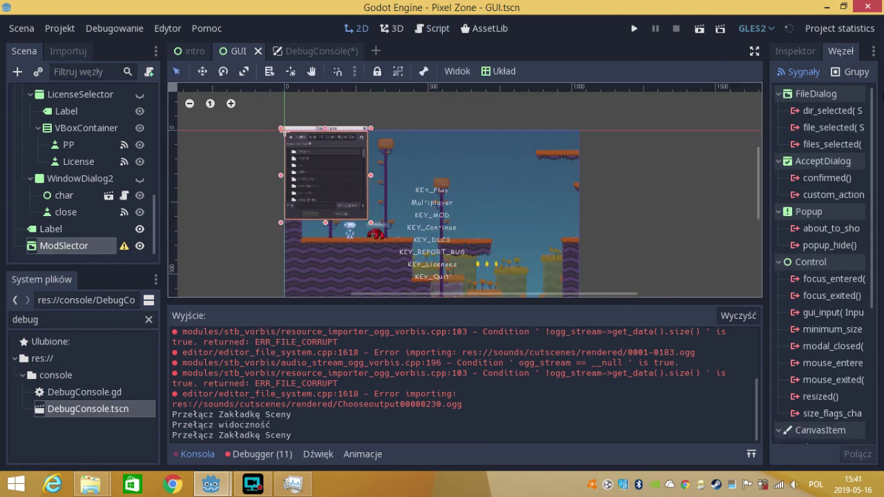
left_click(826, 129)
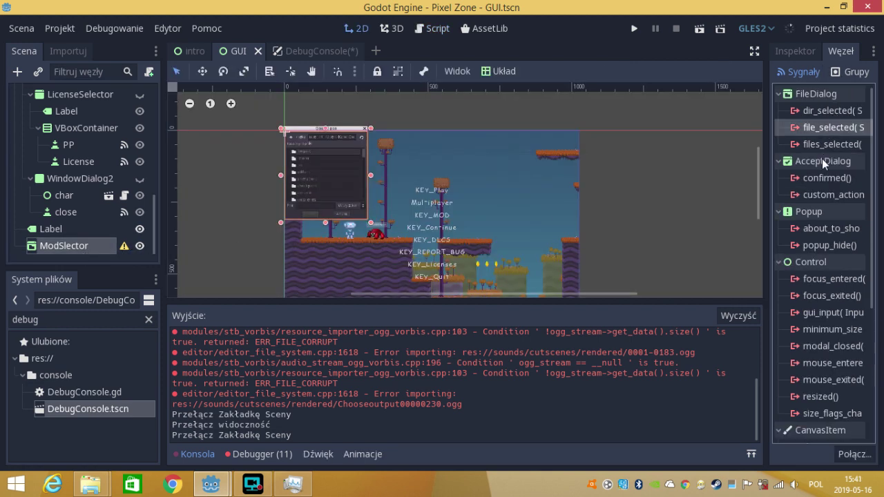
left_click(856, 454)
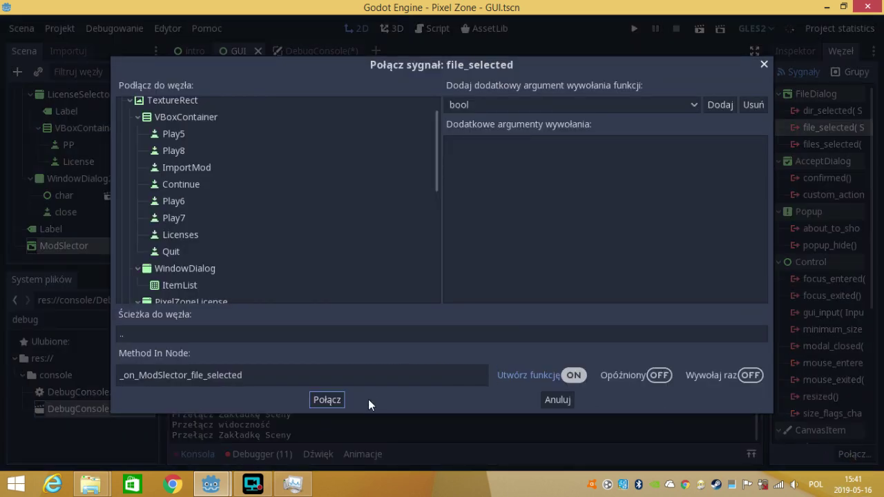
left_click(336, 401)
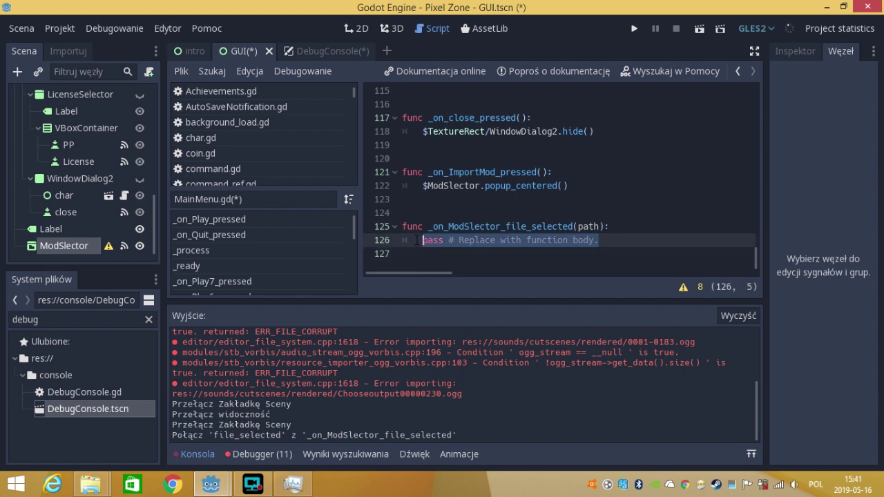
- Write ProjectSettings.load_resource_pack(path) as the handler's first line
type("P")
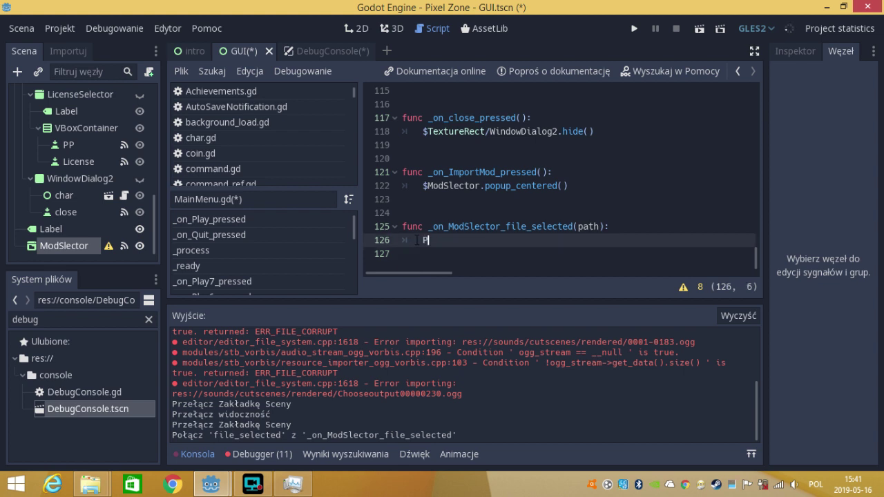
type("roj")
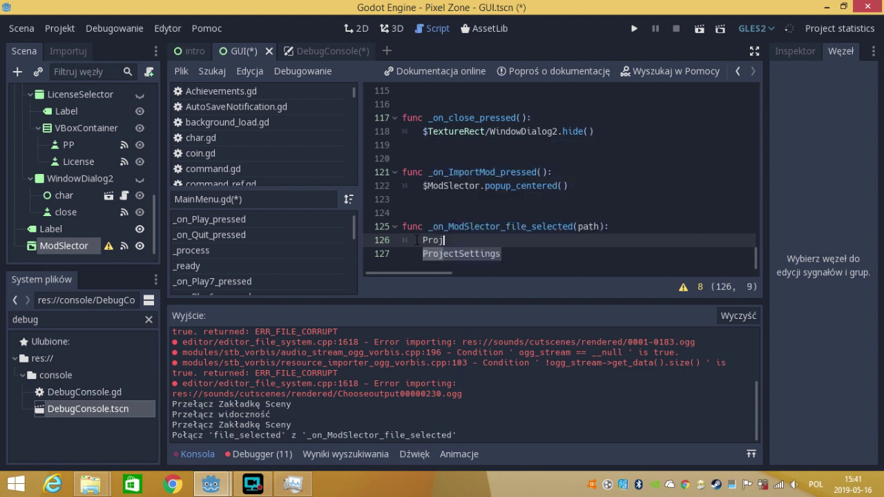
key("BackSpace")
type("je")
key("Return")
type(".")
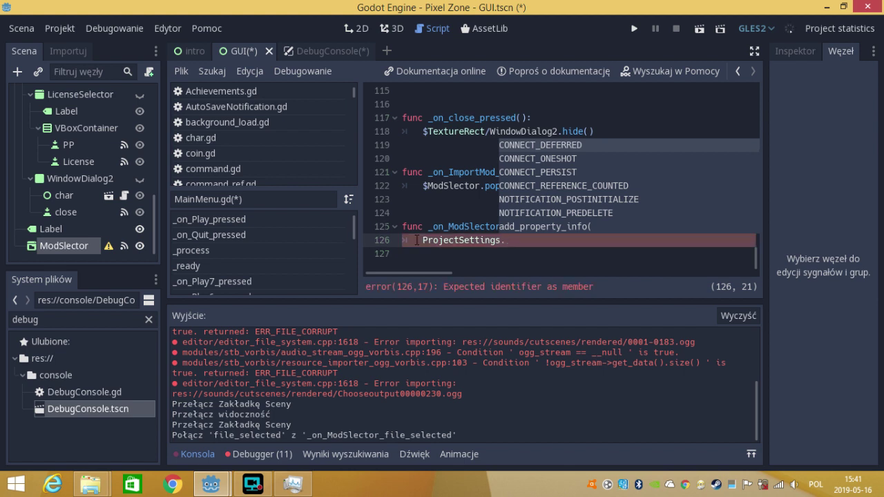
type("lo")
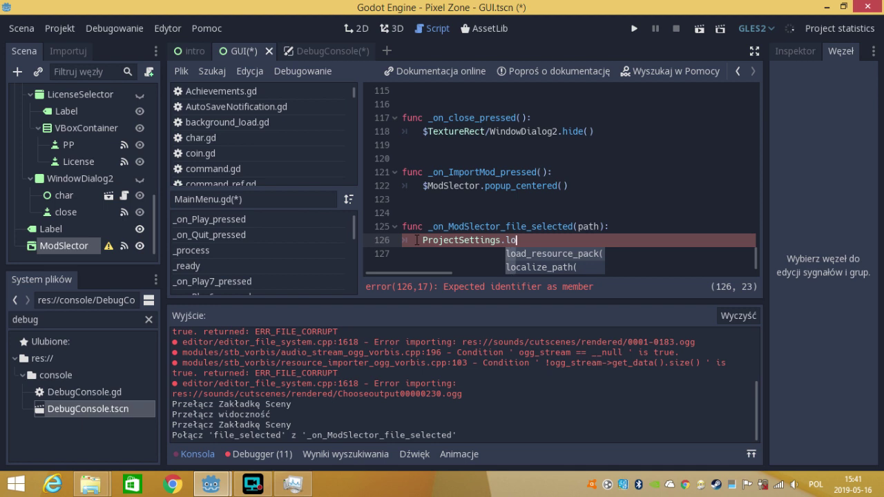
key("Return")
type("pack(pa")
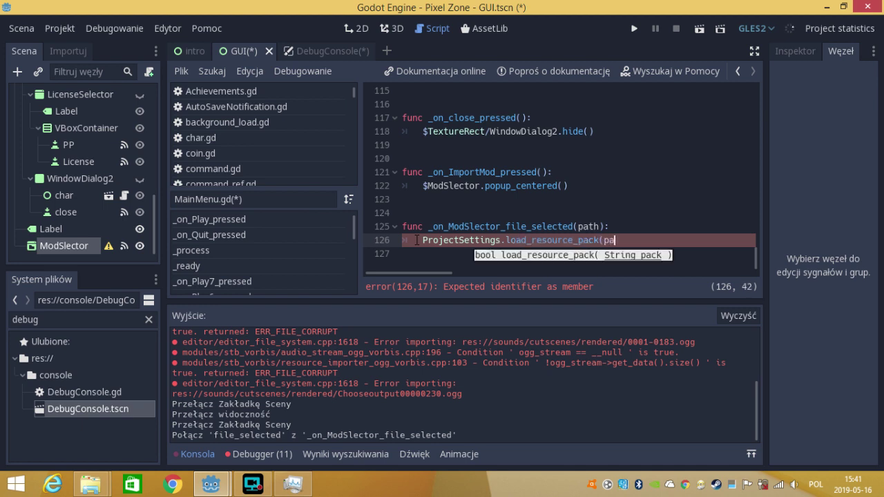
type("th")
key("Escape")
type(")")
key("Return")
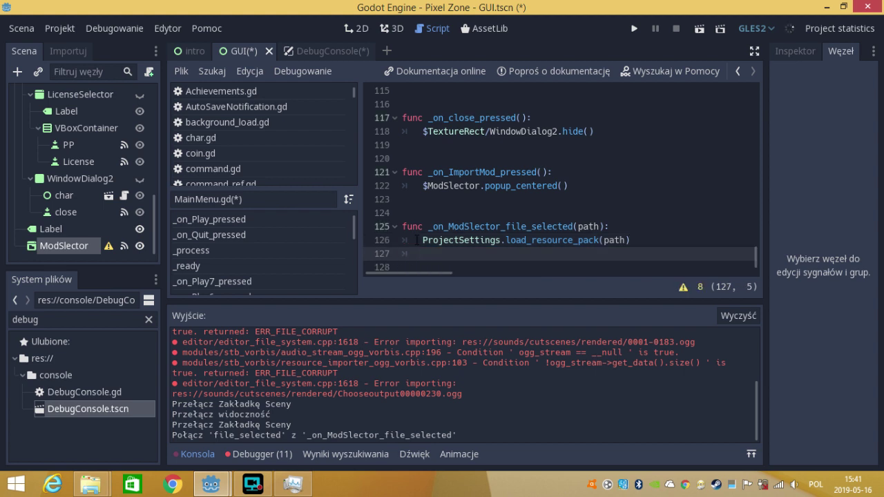
- Add get_tree().change_scene("res://mod.tscn") on the next line
type("get")
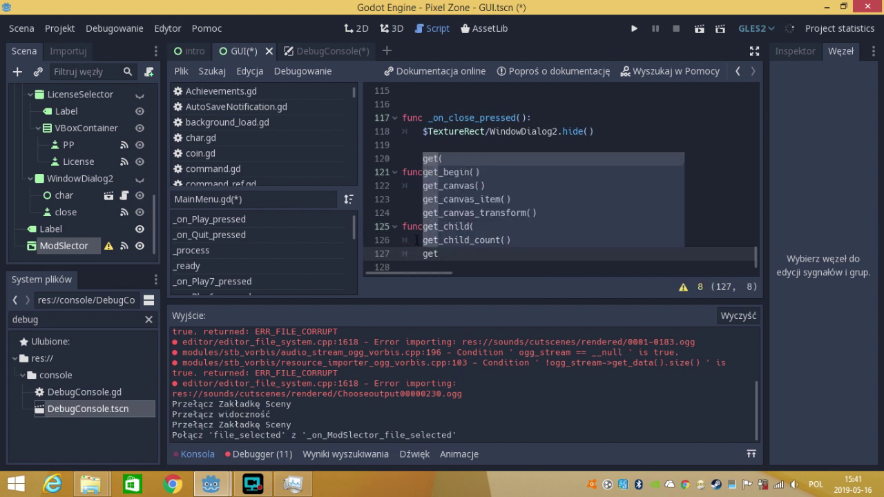
type("_tree")
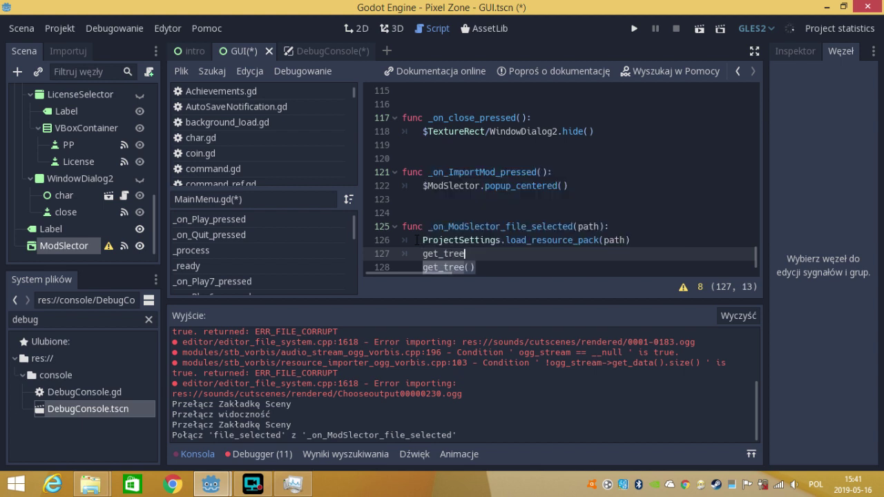
key("Return")
type(".chan")
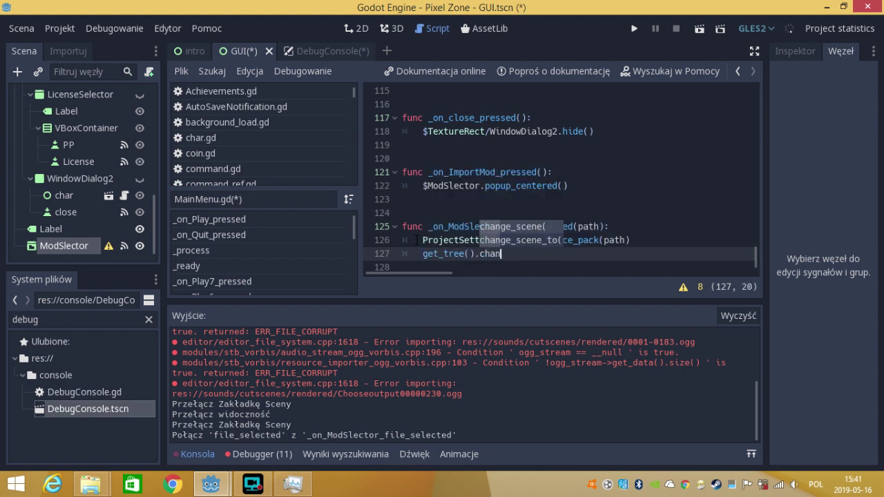
key("Return")
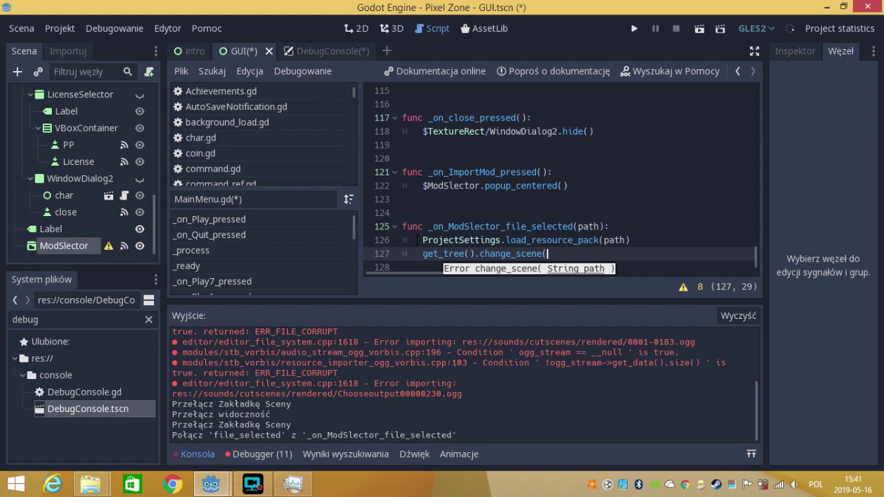
type("\"")
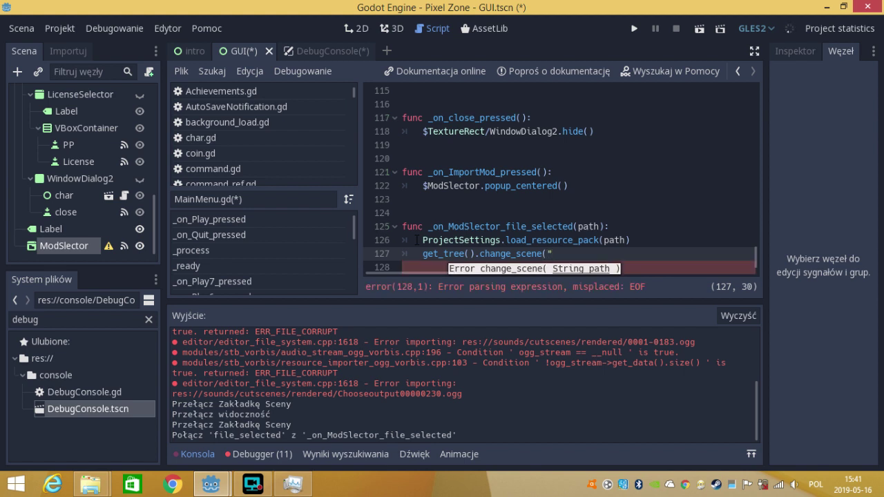
type("res:/")
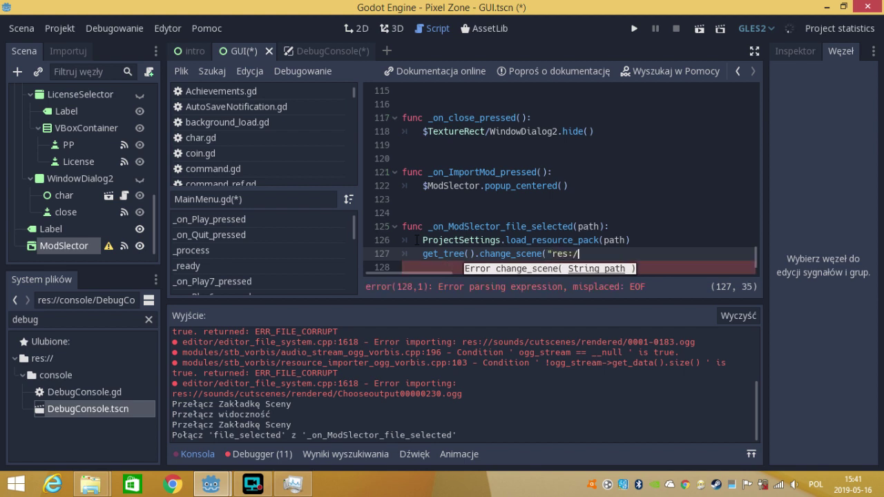
type("/mod.t")
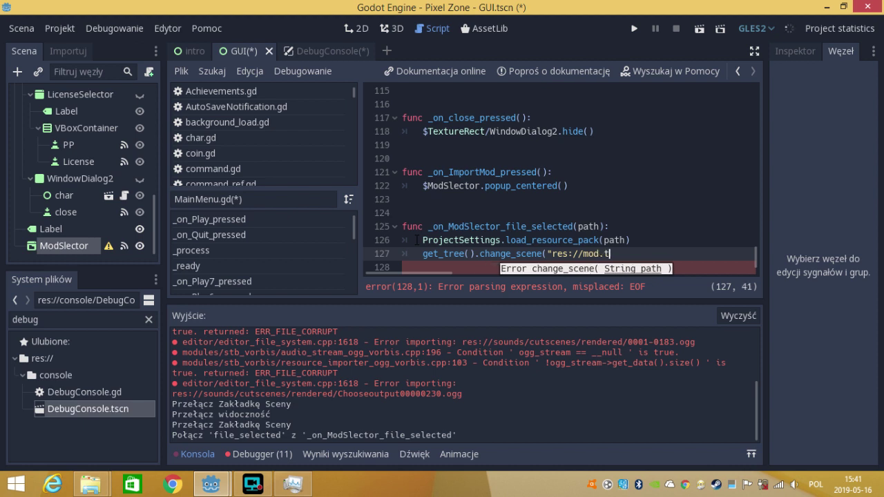
type("scn\")")
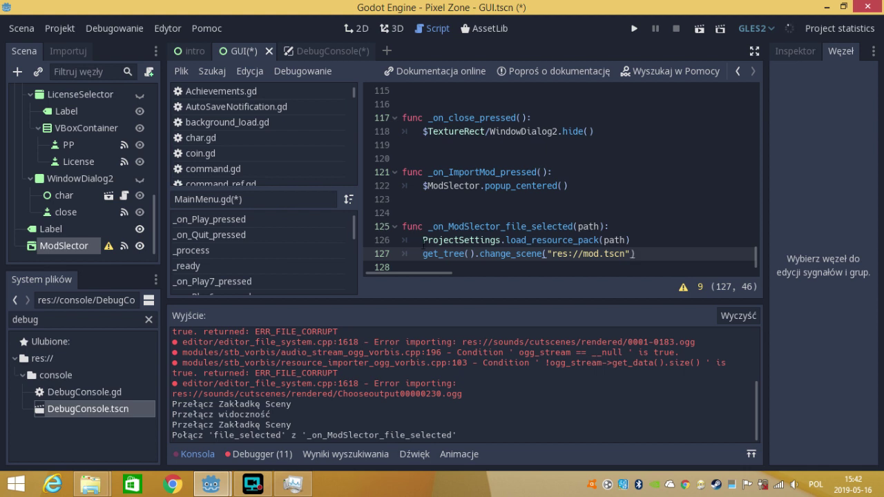
- Review the new handler code and delete the empty line 128
mouse_move(423, 254)
left_mouse_down()
mouse_move(559, 240)
mouse_move(646, 254)
left_mouse_up()
left_click(646, 254)
left_click(637, 246)
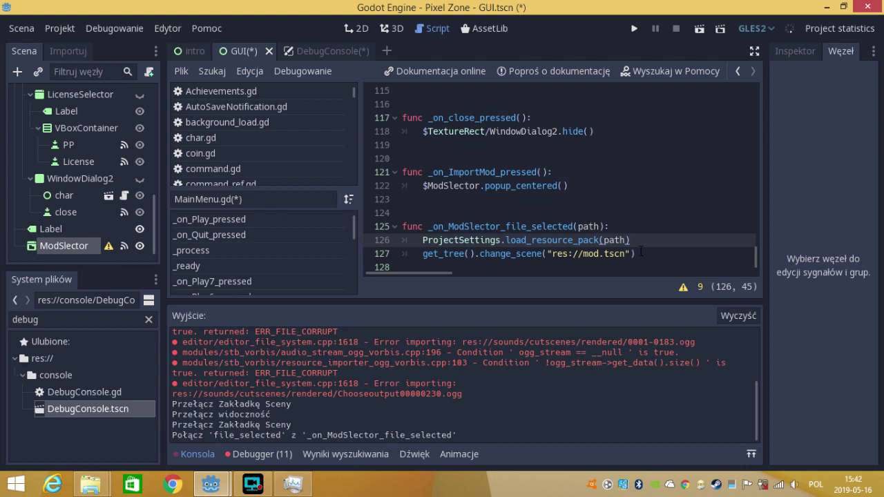
left_click_drag(642, 253, 404, 158)
left_click_drag(431, 117, 423, 259)
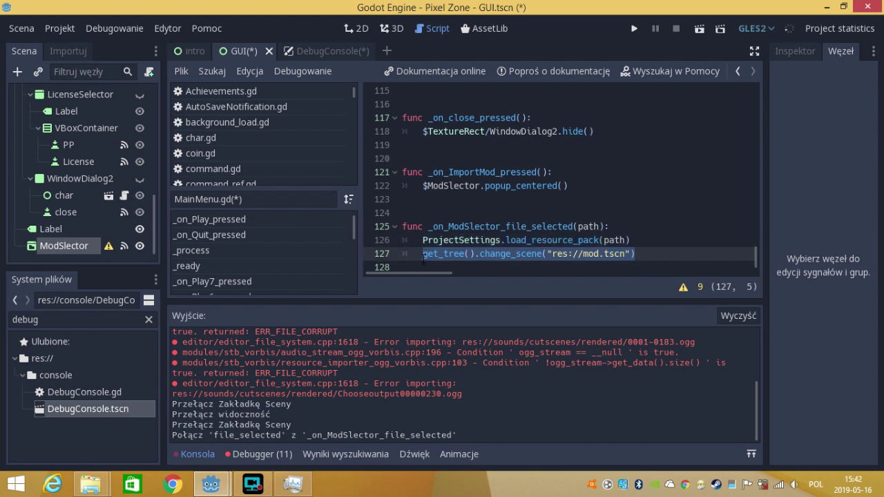
left_click(500, 270)
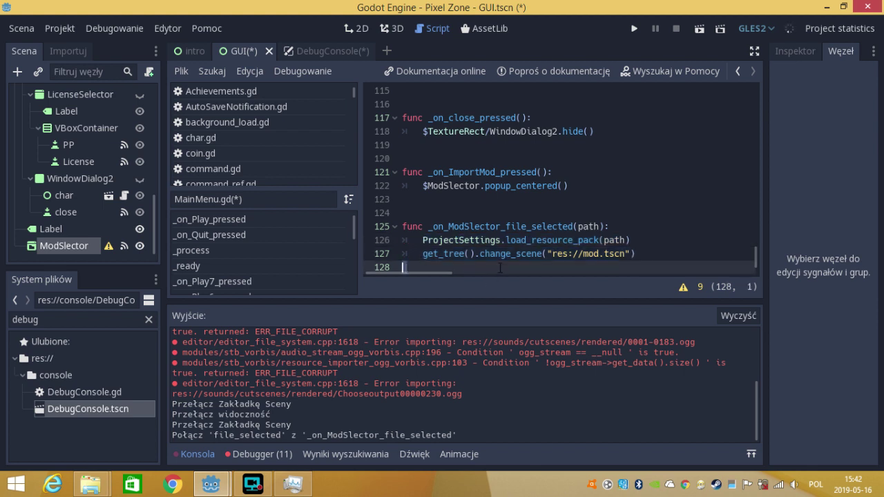
key("BackSpace")
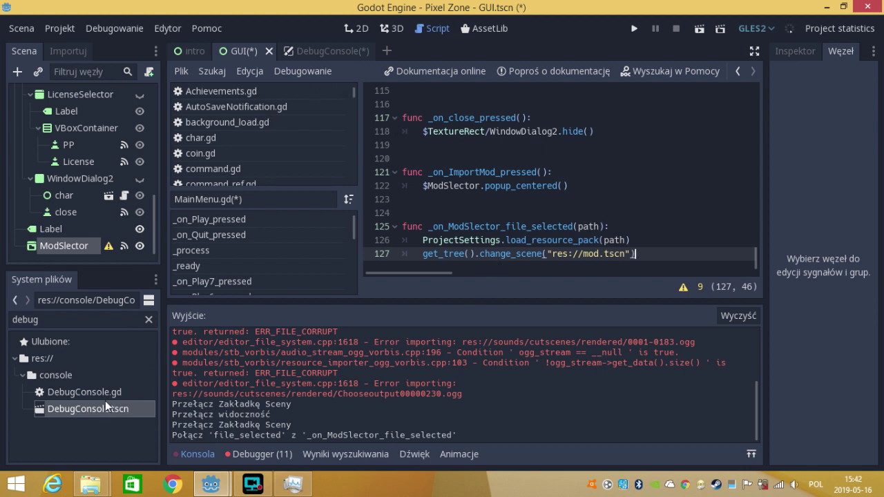
double_click(34, 319)
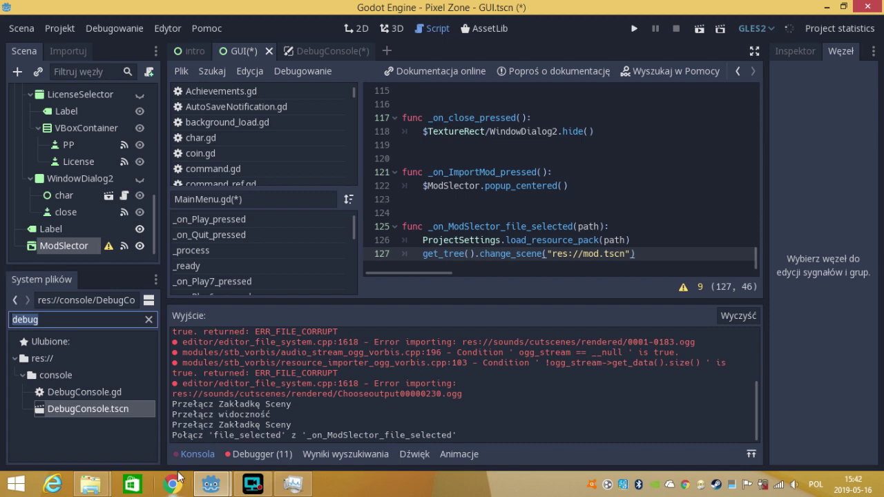
- Filter the FileSystem for 'log' and open log_file.tscn with its Control.gd script
left_click(261, 485)
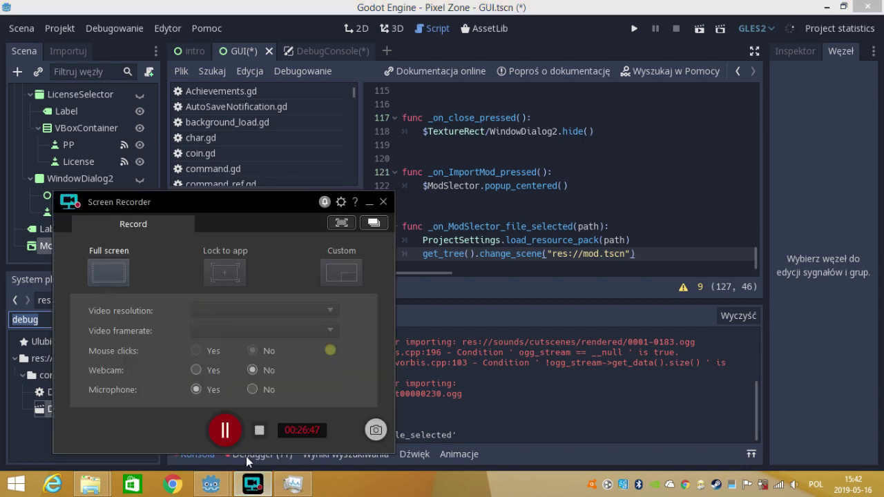
left_click(250, 451)
left_click(253, 484)
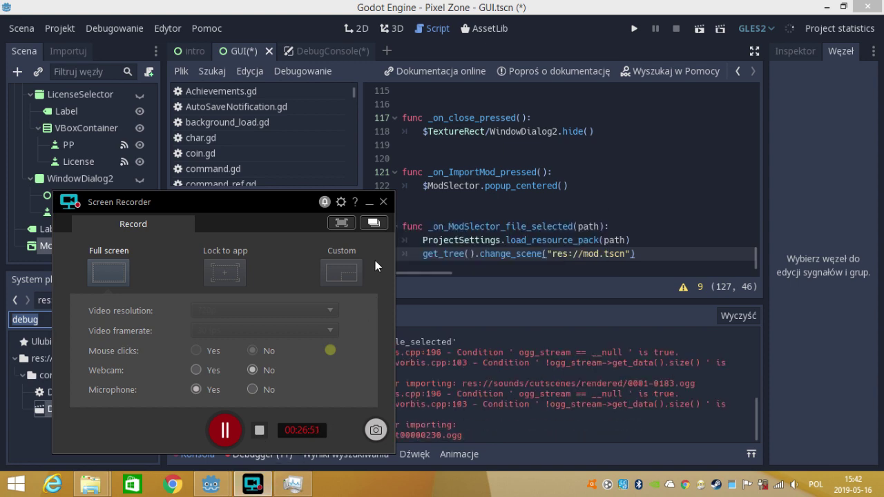
left_click(369, 202)
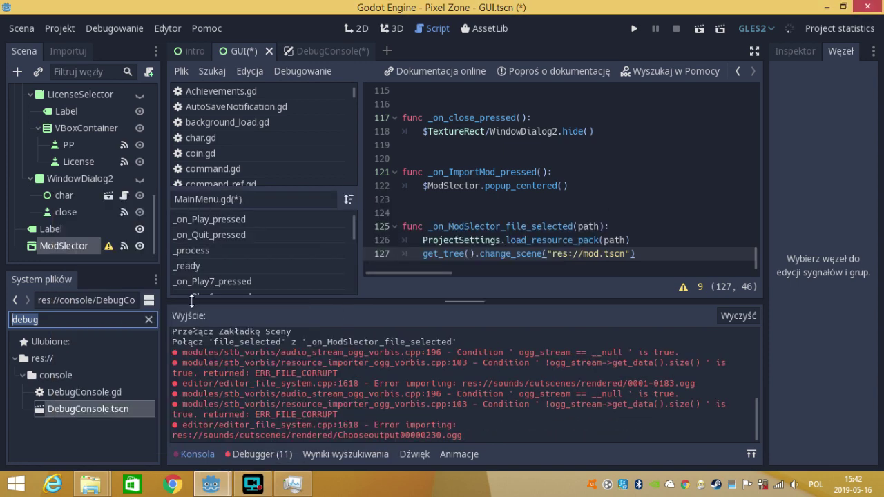
type("lo")
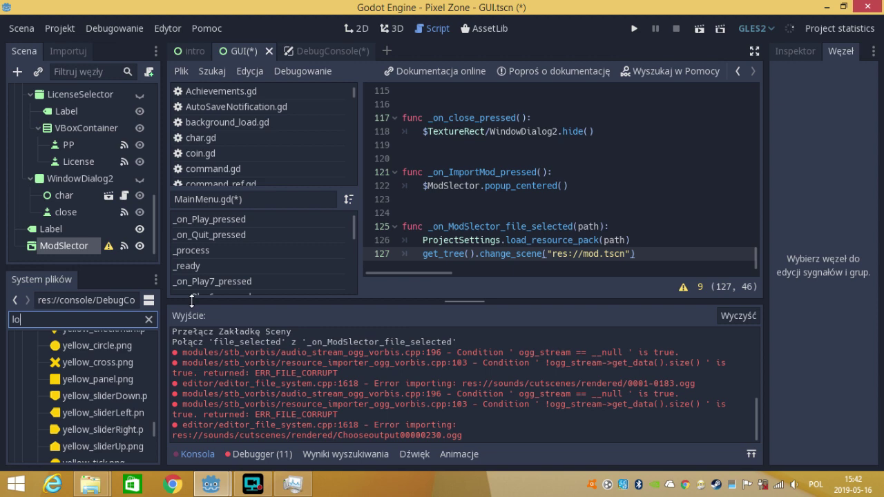
type("g")
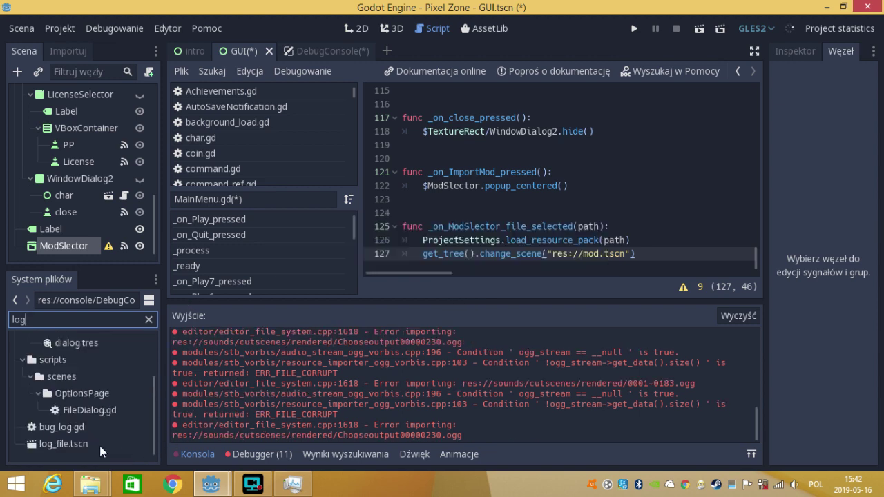
double_click(100, 445)
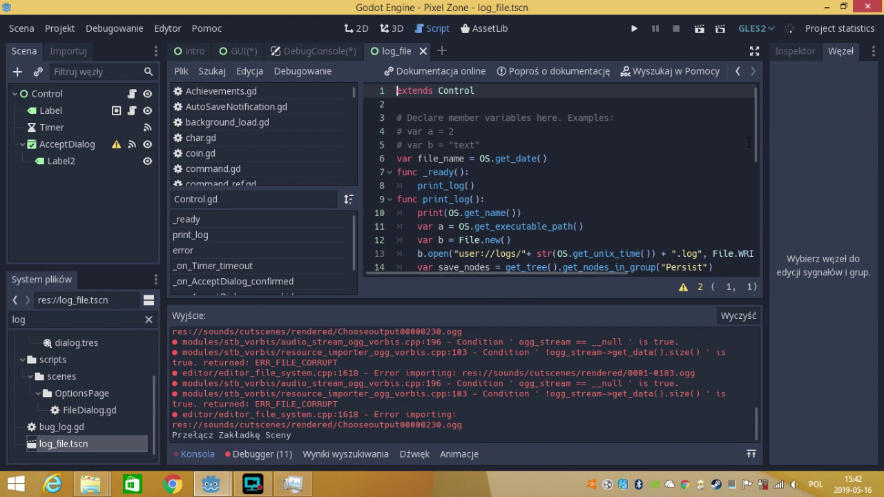
mouse_move(755, 142)
left_mouse_down()
mouse_move(777, 195)
mouse_move(775, 186)
left_mouse_up()
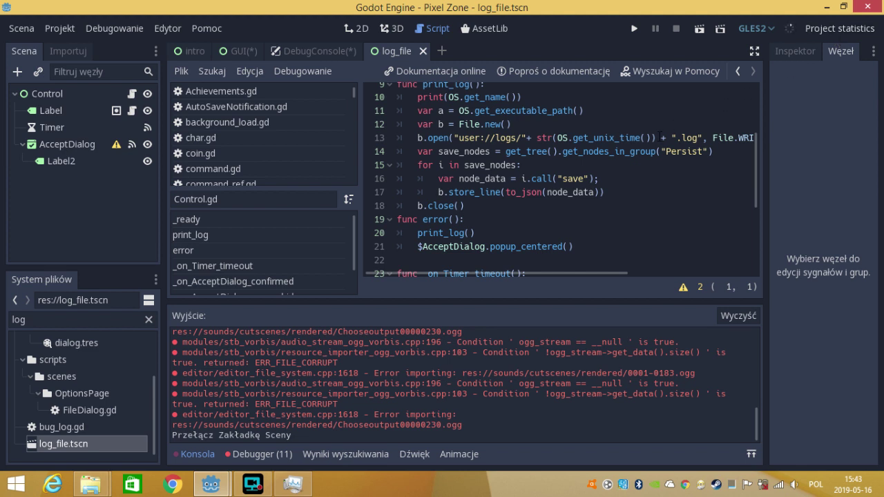
mouse_move(659, 137)
left_mouse_down()
mouse_move(527, 151)
mouse_move(538, 139)
left_mouse_up()
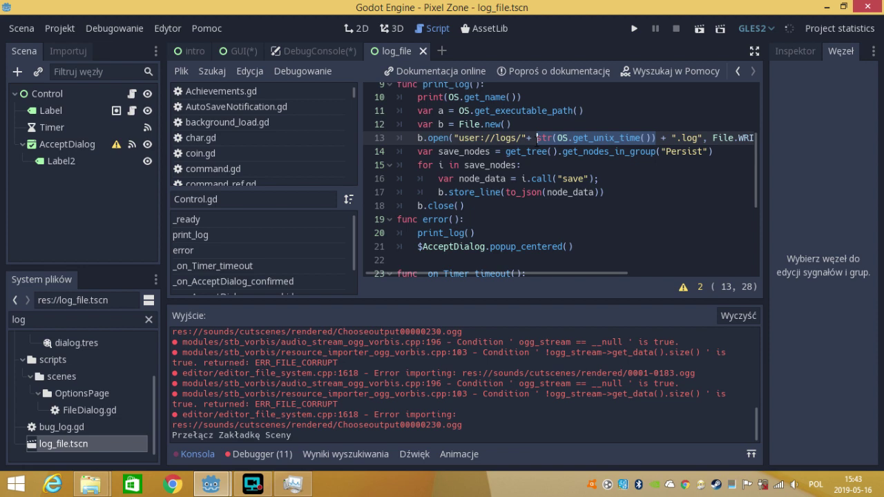
left_click(538, 138)
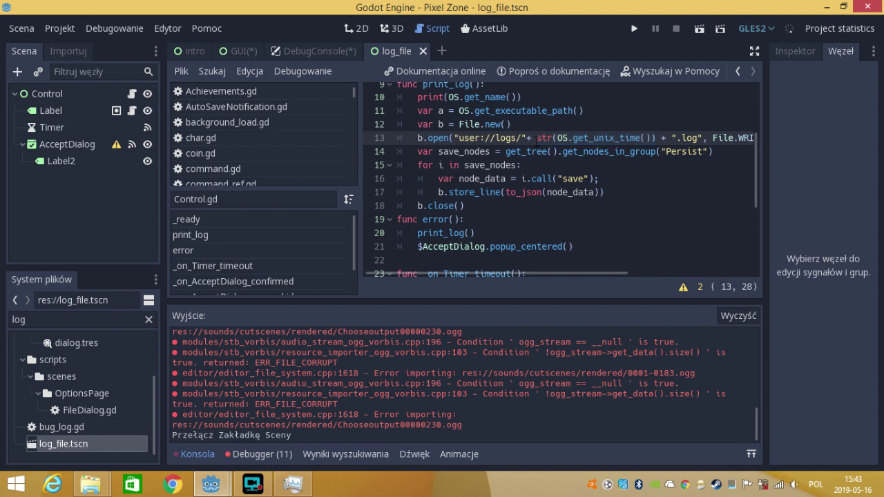
left_click(827, 6)
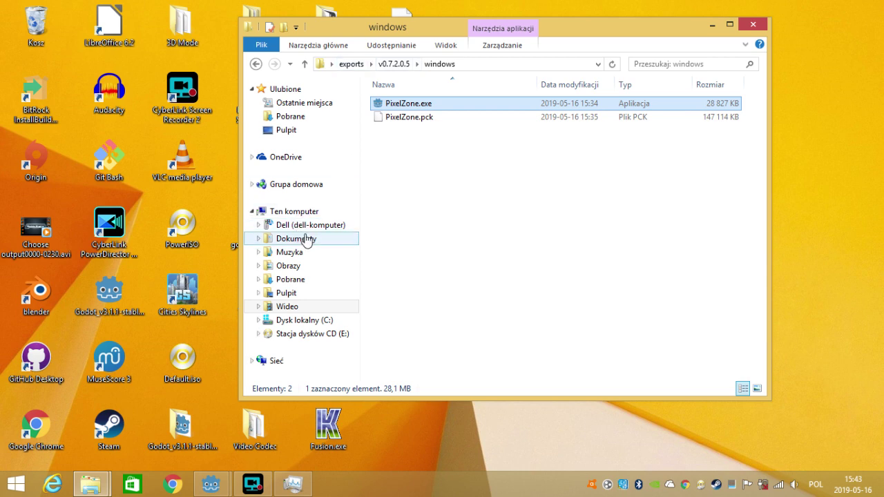
mouse_move(211, 485)
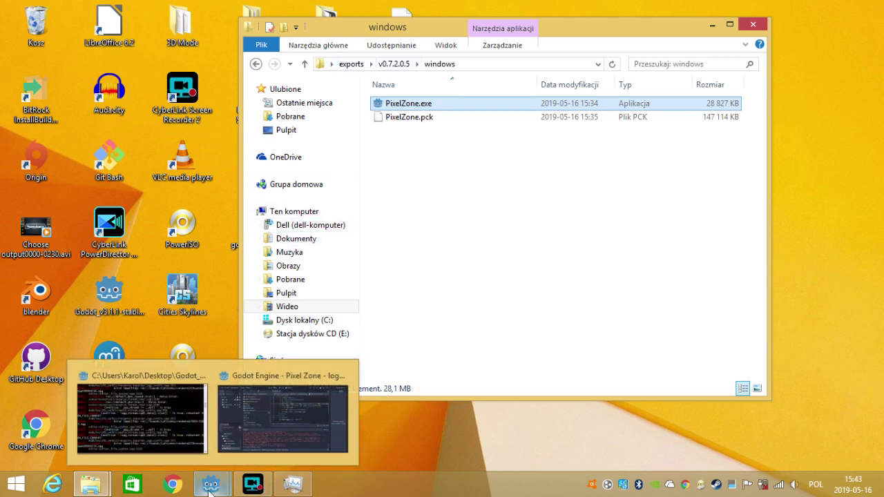
mouse_move(254, 427)
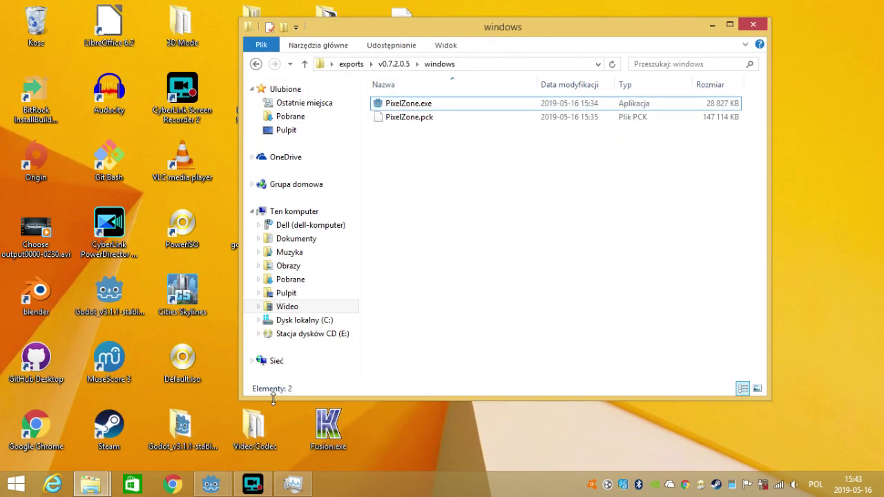
left_click(260, 477)
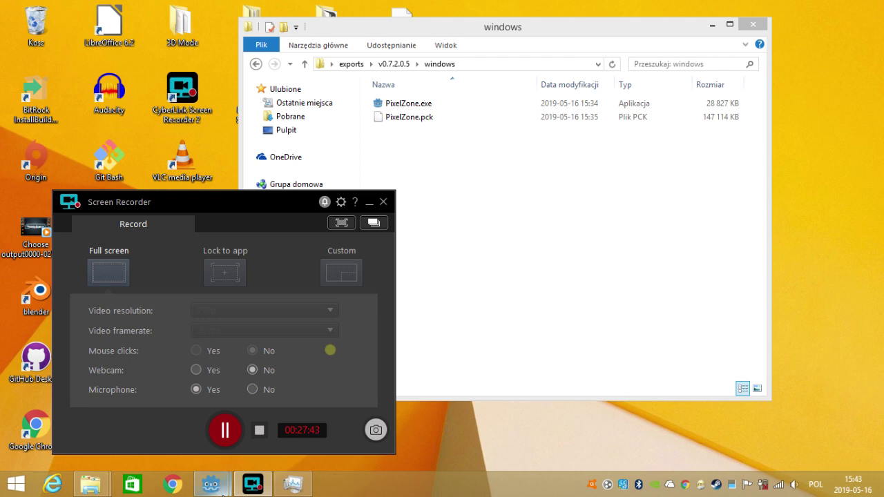
mouse_move(223, 492)
left_click(300, 405)
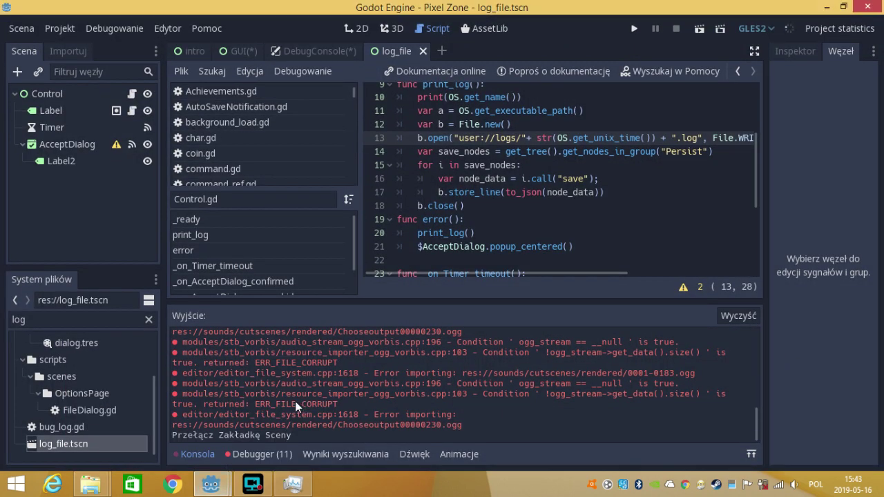
left_click(87, 158)
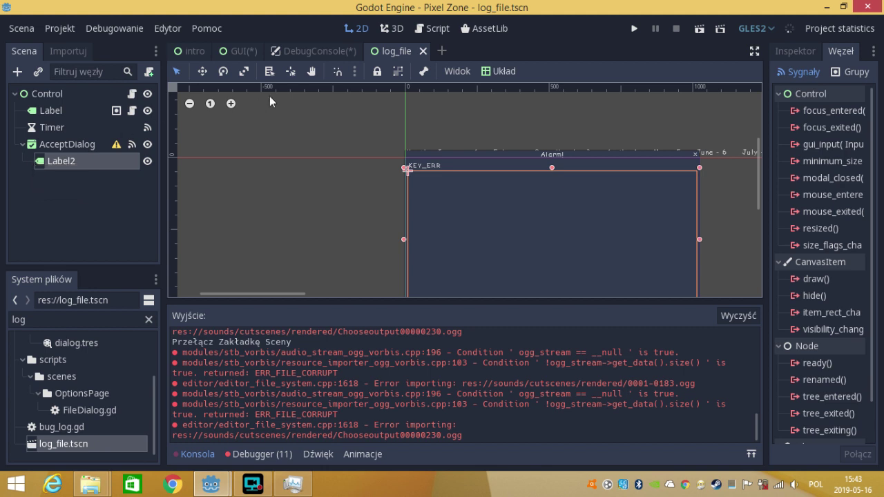
left_click(58, 114)
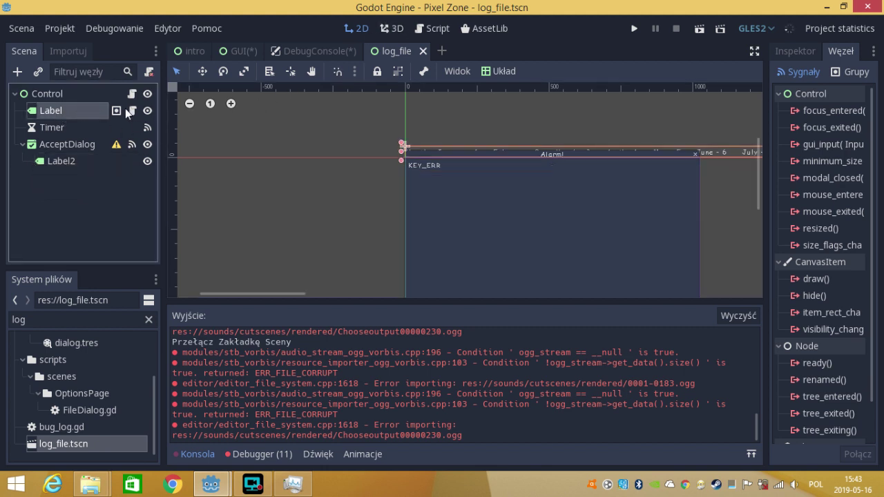
left_click(134, 110)
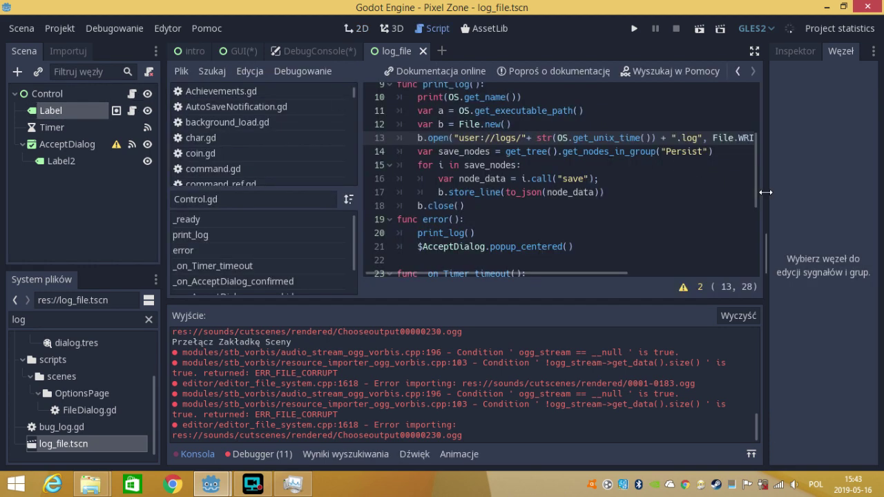
- Widen the node dock, scroll the code back left, and move char.gd below coin.gd in the script list
left_click_drag(765, 194, 752, 194)
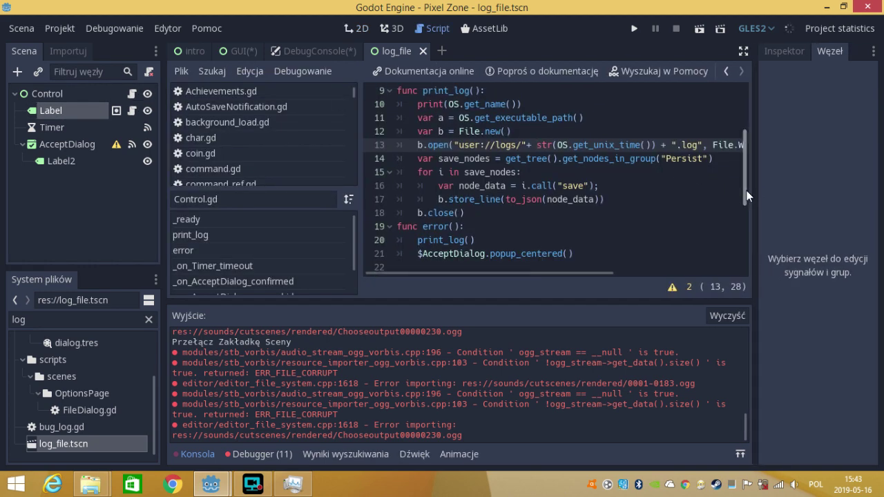
scroll(746, 191, "down", 3)
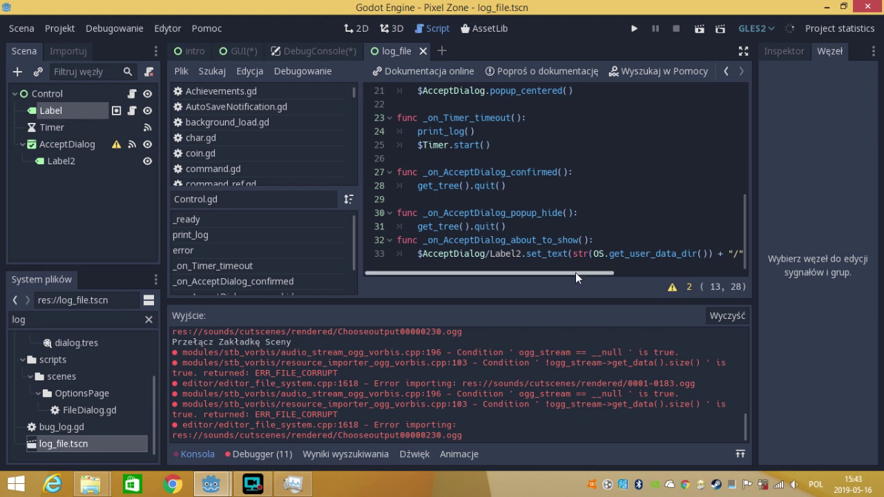
left_click_drag(584, 275, 712, 271)
scroll(568, 239, "left", 5)
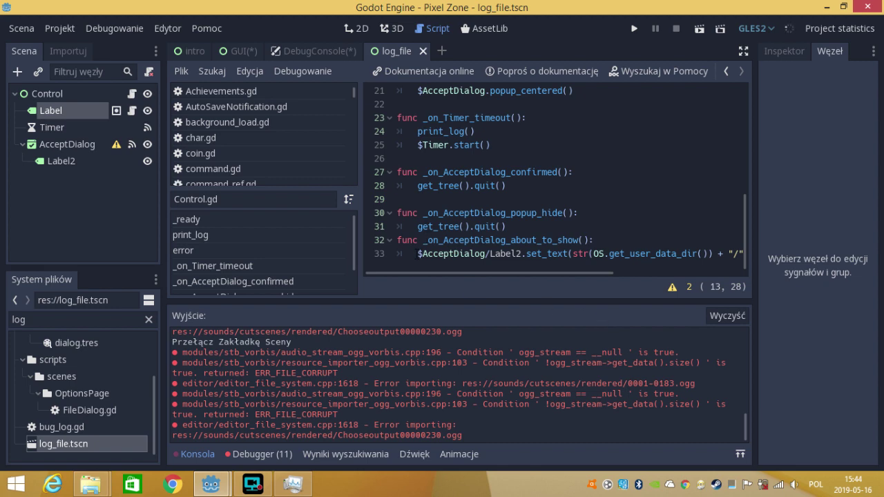
left_click_drag(200, 138, 212, 152)
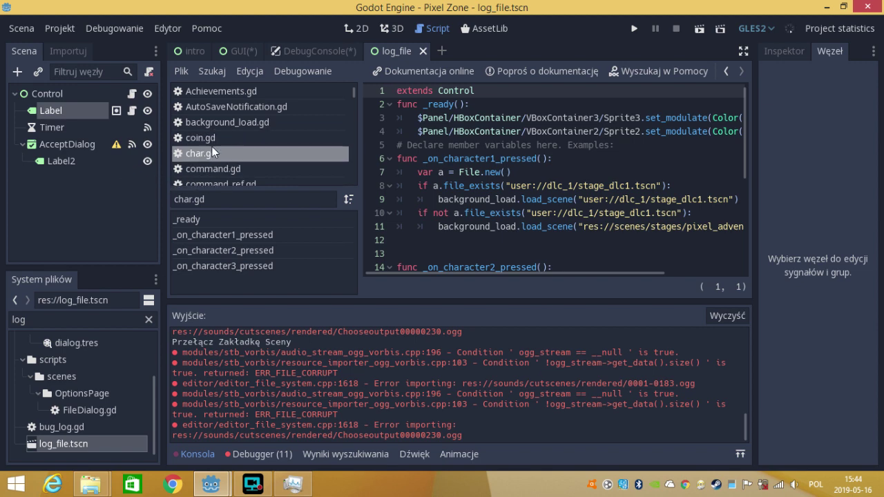
- Return to Control.gd, check the end of line 30, and switch to distraction-free mode
left_click(132, 94)
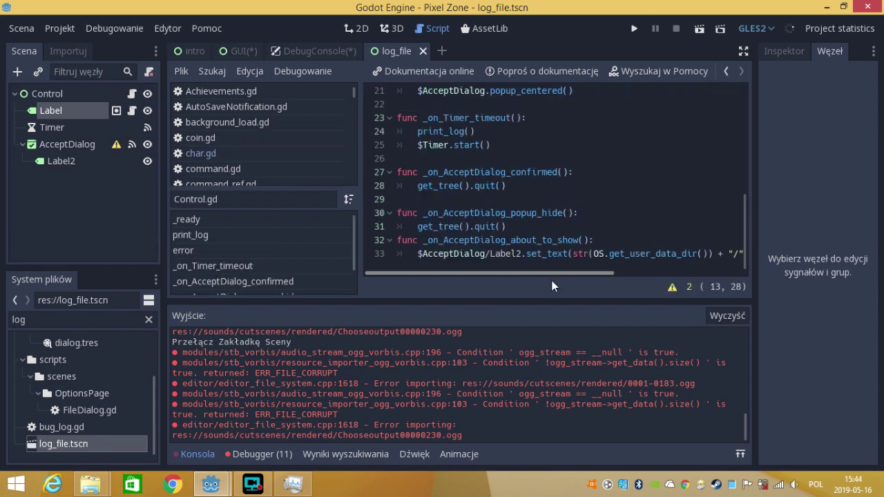
left_click_drag(552, 273, 612, 269)
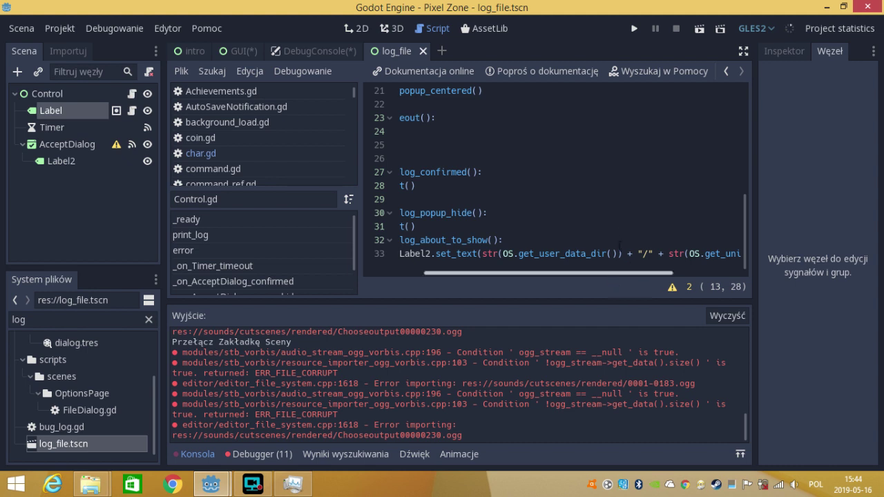
left_click(629, 214)
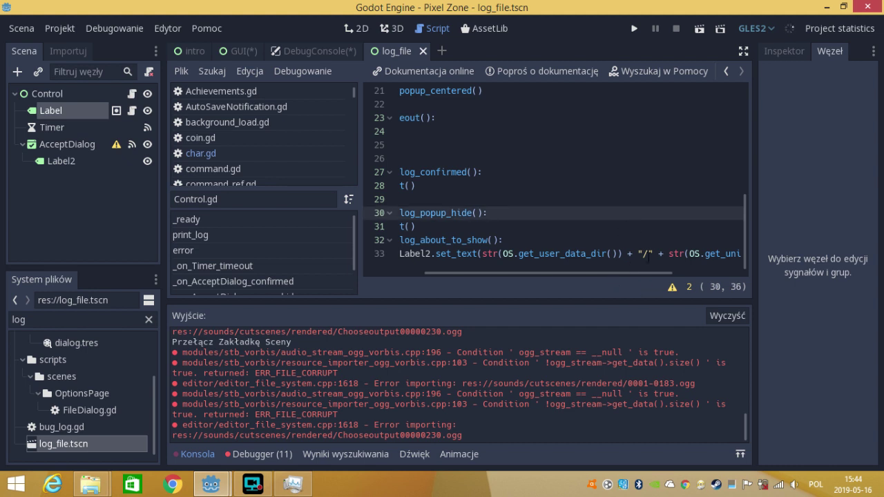
left_click_drag(641, 272, 712, 276)
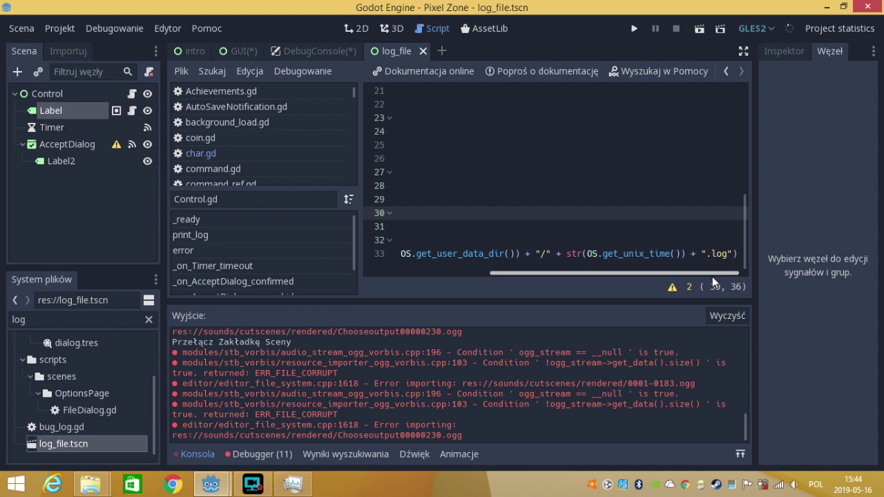
left_click_drag(713, 275, 554, 198)
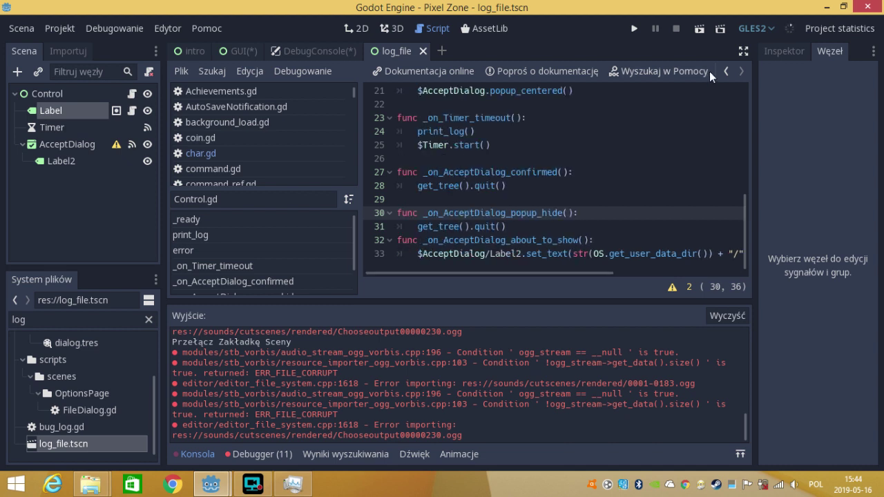
left_click(745, 45)
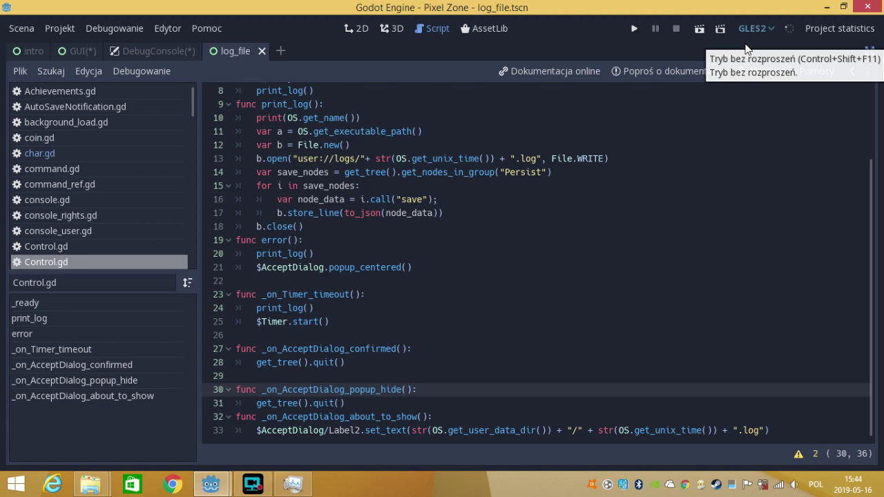
- Restore the side docks and open Label.gd, the Label node's script
left_click(870, 51)
left_click(133, 110)
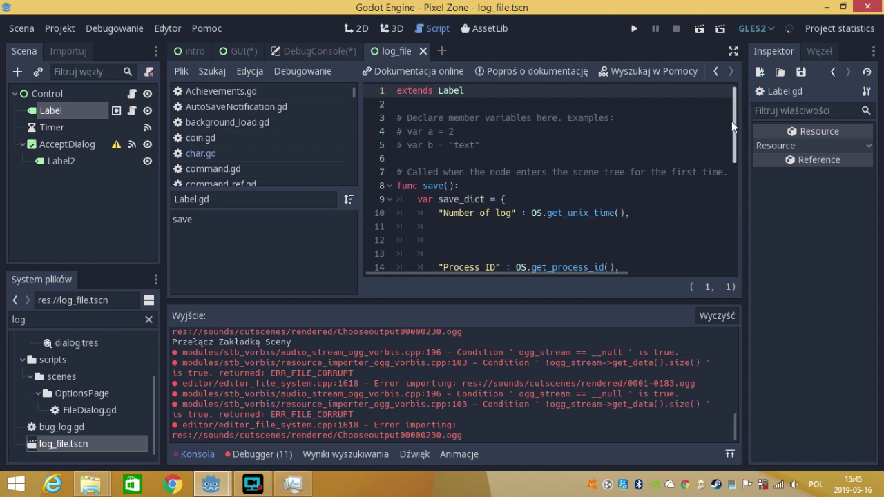
left_click_drag(733, 121, 733, 148)
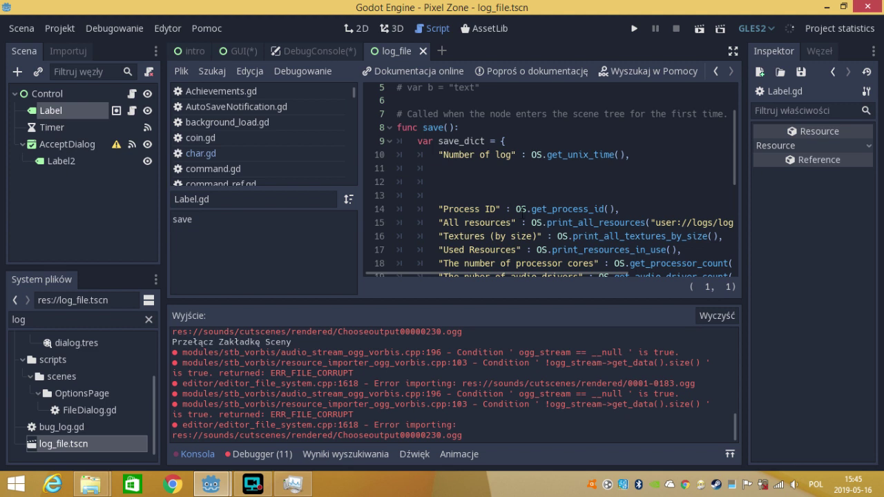
- Highlight the process ID call on line 14 and the resources-in-use call on line 17
left_click_drag(516, 209, 615, 209)
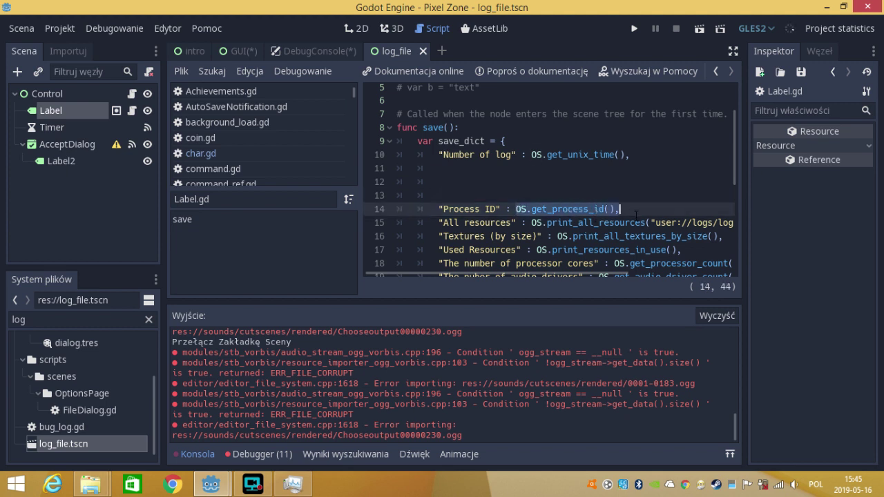
left_click(615, 208)
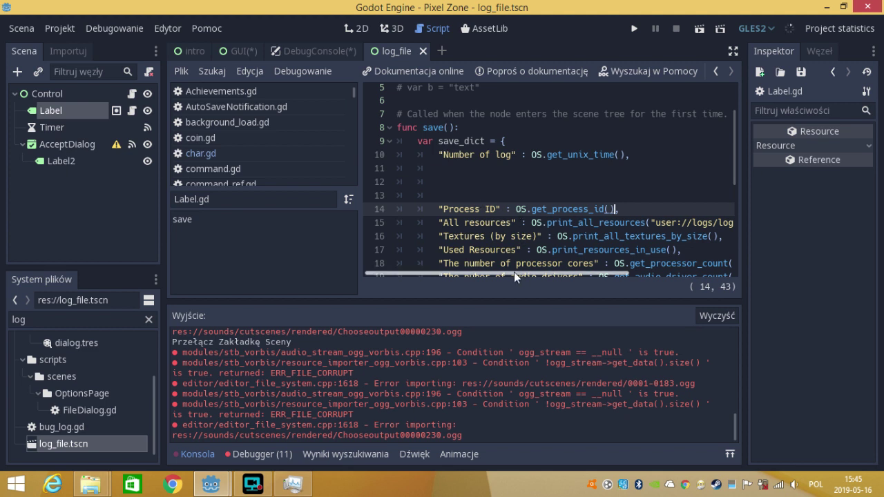
mouse_move(514, 272)
left_mouse_down()
mouse_move(577, 253)
mouse_move(610, 266)
left_mouse_up()
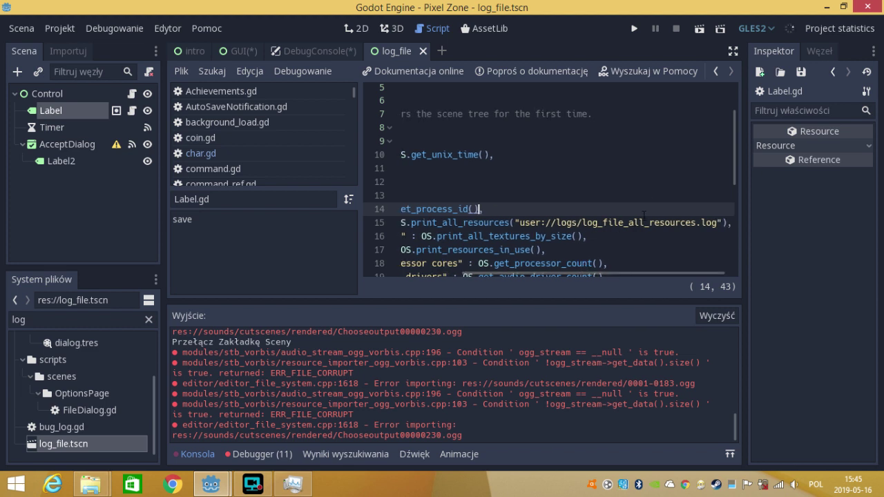
mouse_move(541, 274)
left_mouse_down()
mouse_move(450, 231)
mouse_move(560, 229)
left_mouse_up()
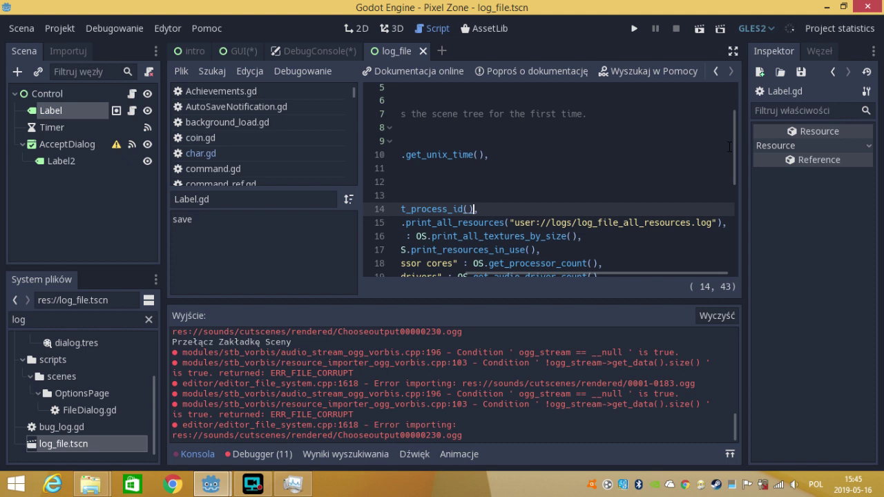
mouse_move(542, 251)
left_mouse_down()
mouse_move(424, 250)
mouse_move(737, 197)
left_mouse_up()
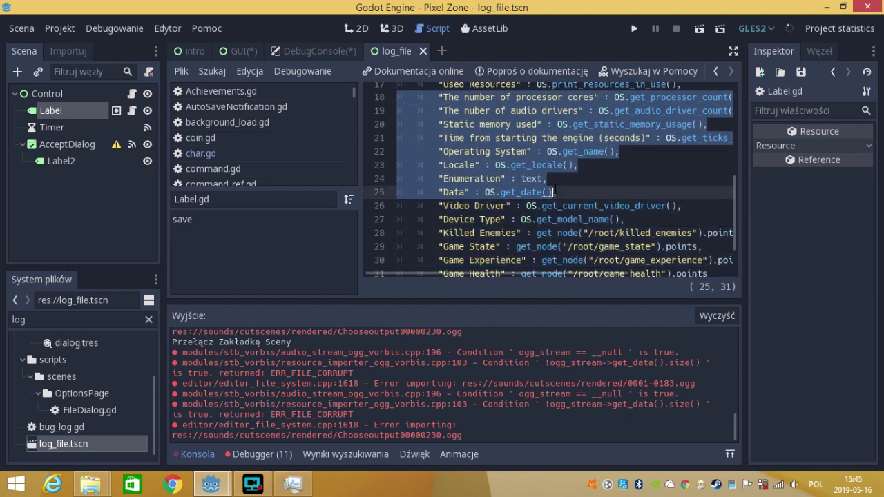
- In full-window mode, review the calls on lines 16, 18, 20 and 21, then select log_file_all_ on line 15
left_click(736, 54)
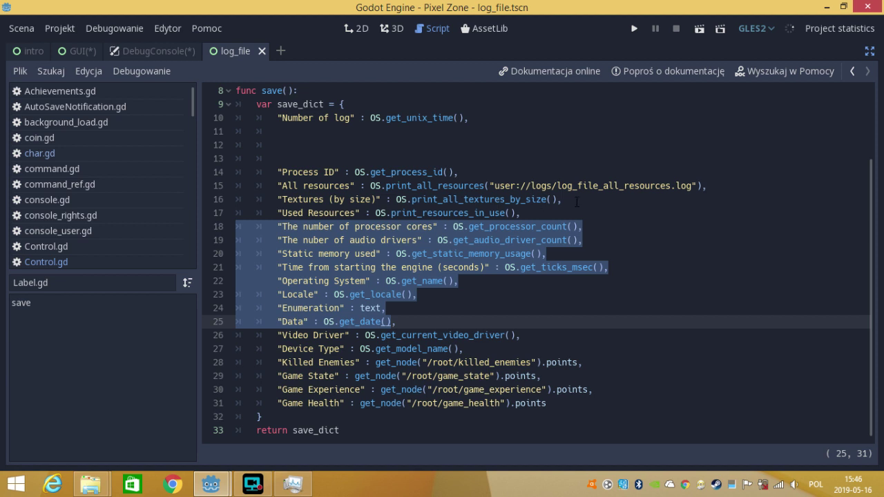
left_click_drag(577, 200, 413, 198)
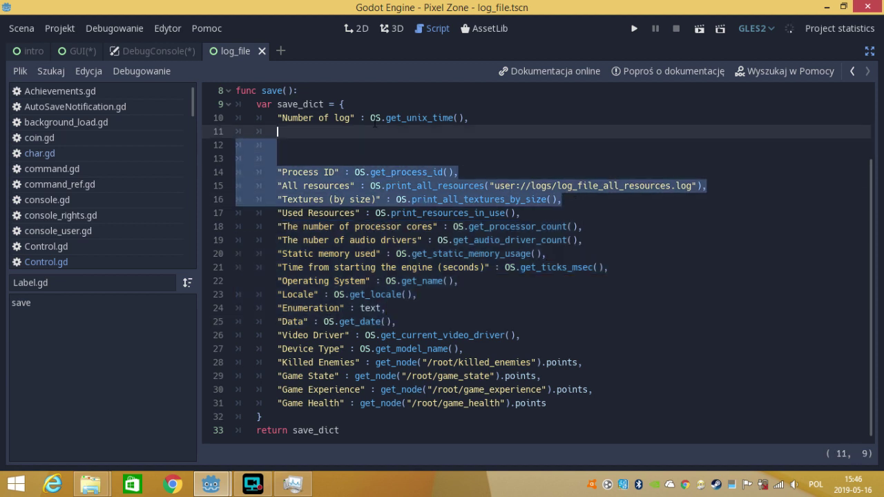
left_click_drag(413, 199, 396, 199)
left_click(396, 199)
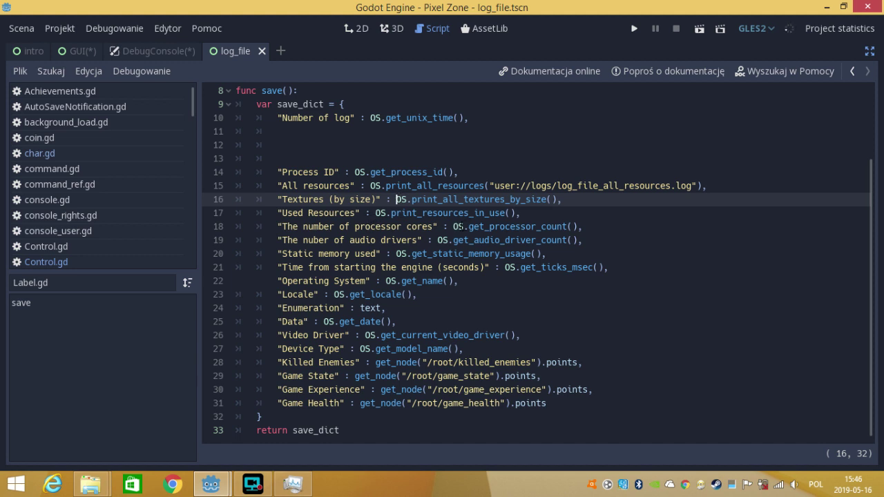
mouse_move(454, 227)
left_mouse_down()
mouse_move(459, 241)
mouse_move(577, 227)
left_mouse_up()
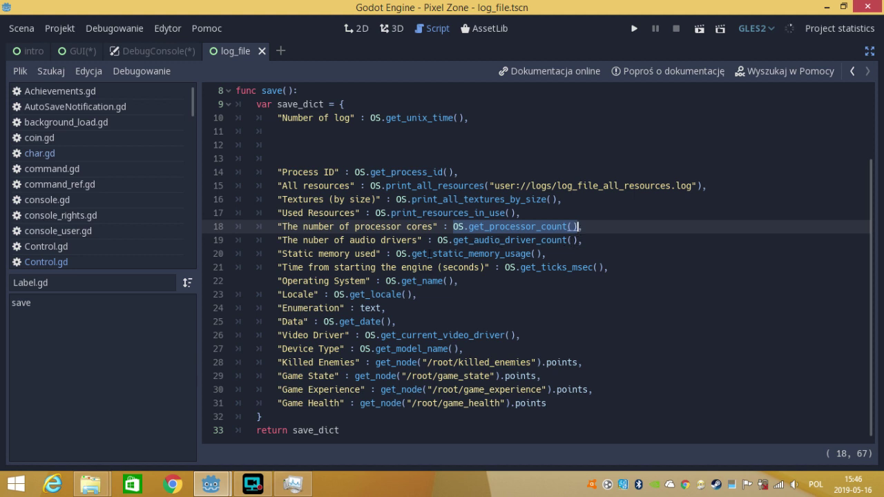
left_click_drag(411, 253, 543, 254)
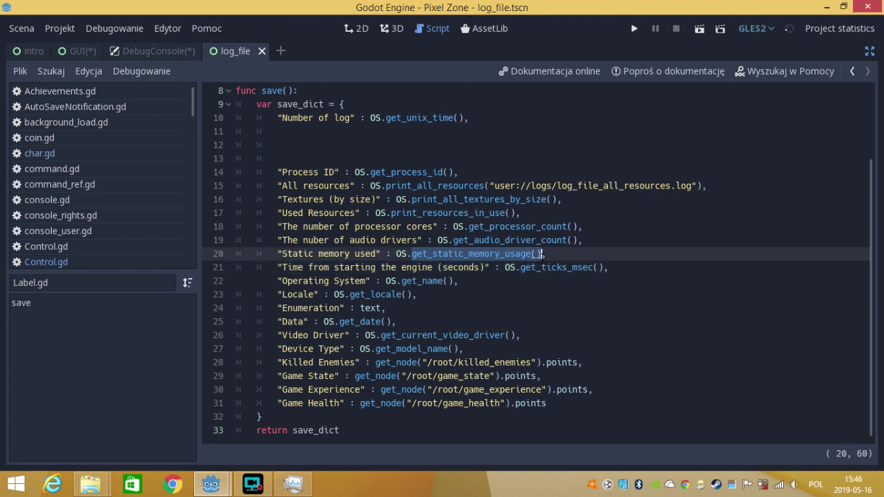
left_click_drag(602, 267, 505, 267)
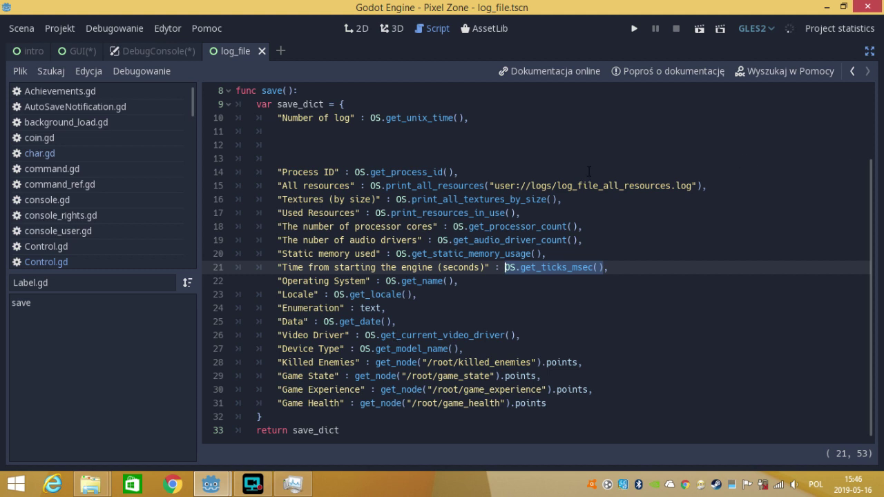
left_click(624, 186)
left_click_drag(624, 185, 557, 186)
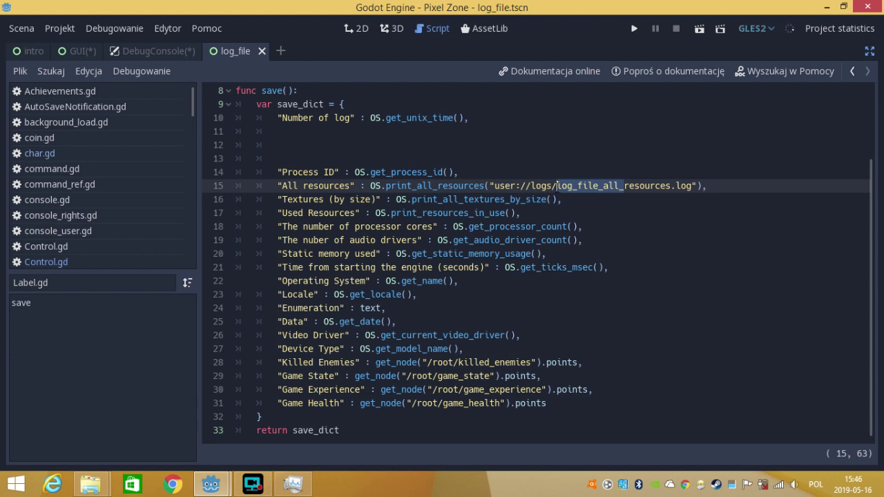
- Replace log_file_all_ on line 15 with " + str(OS.get_uix_time()) + "_all_ to timestamp the log name
type("\"")
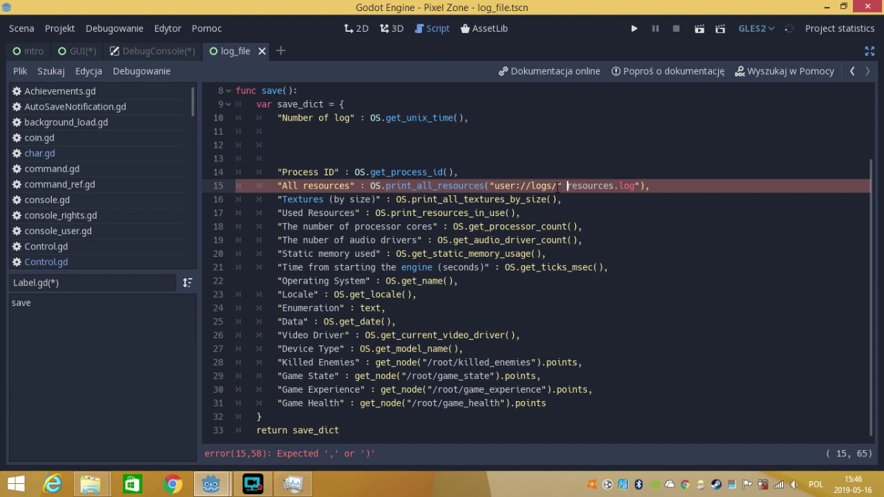
type("+ ")
type("str")
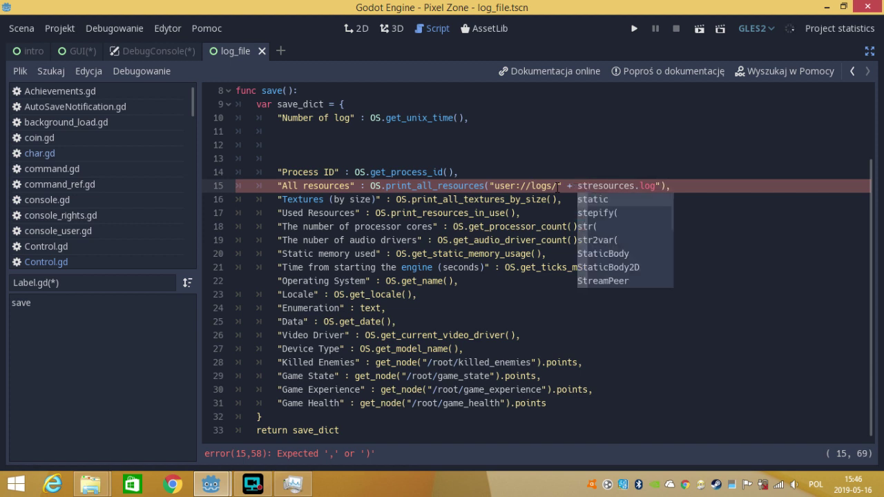
type("(")
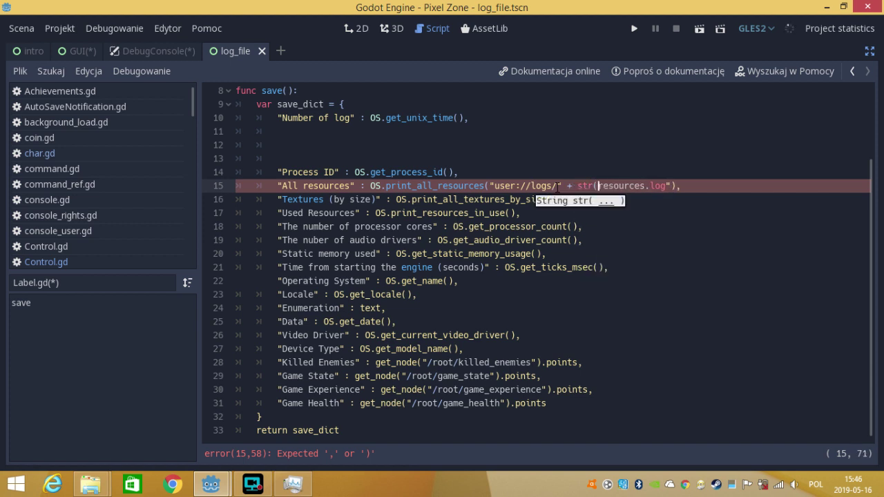
type("OS.")
type("get_")
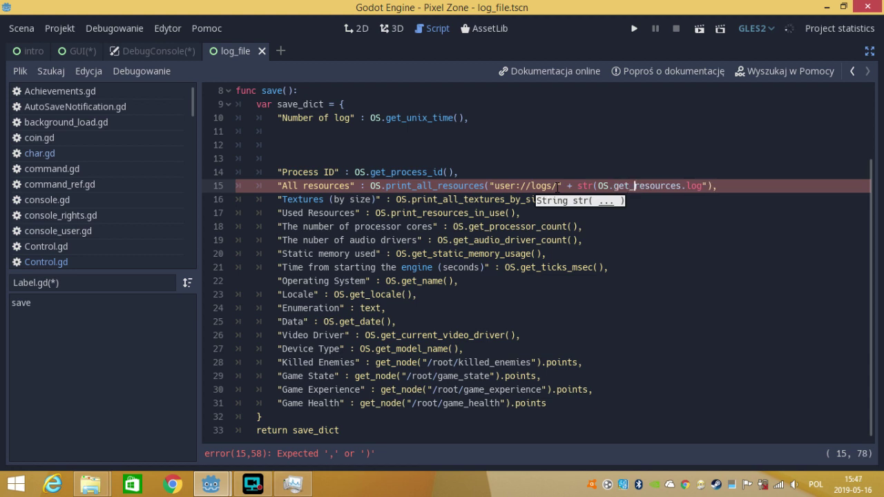
type("uix")
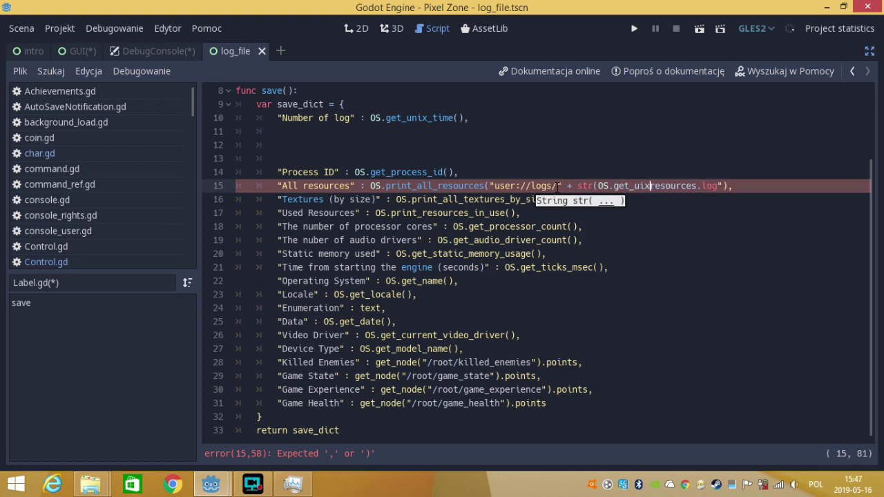
type("_time(")
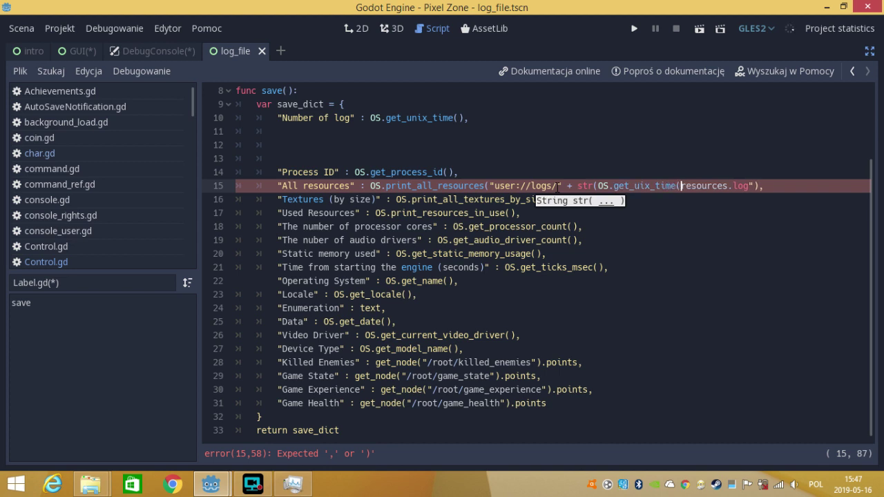
type("))")
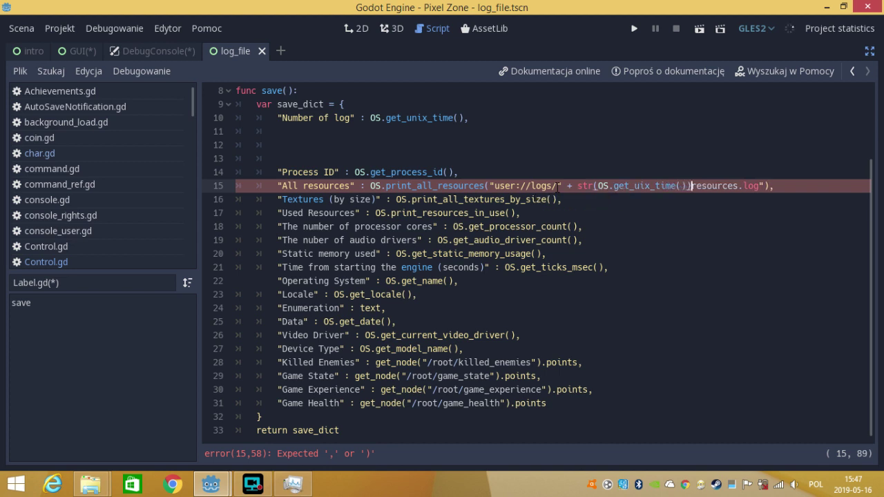
type("+")
key("Left")
key("Right")
type("\"")
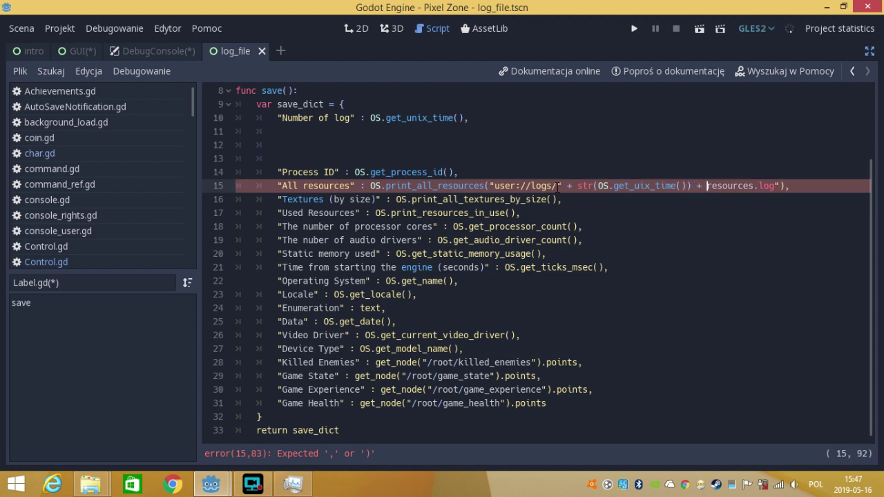
type("a")
key("BackSpace")
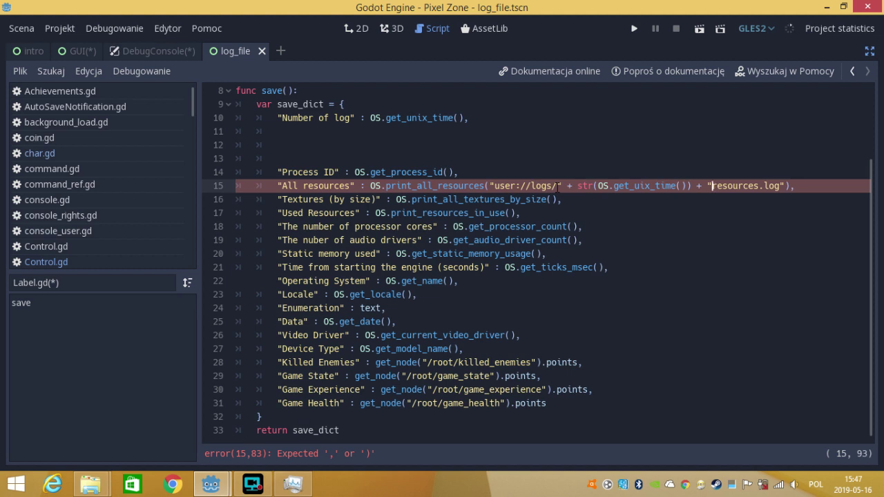
type("_all")
type("_")
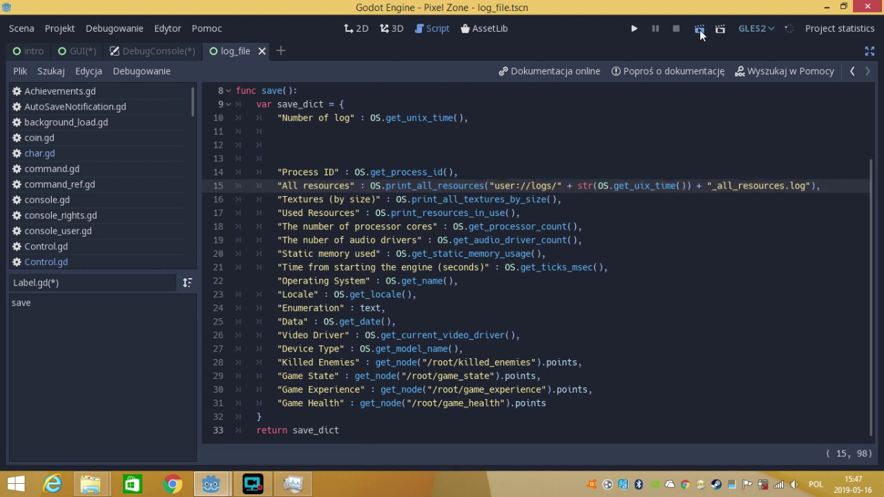
- Run the game with F5 and open the logs folder in the Pixel Zone folder window
key("F5")
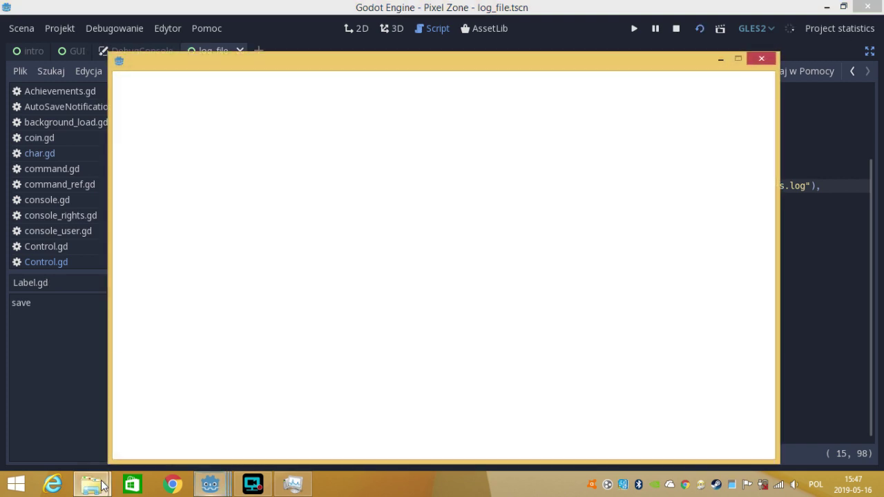
mouse_move(90, 484)
left_click(214, 436)
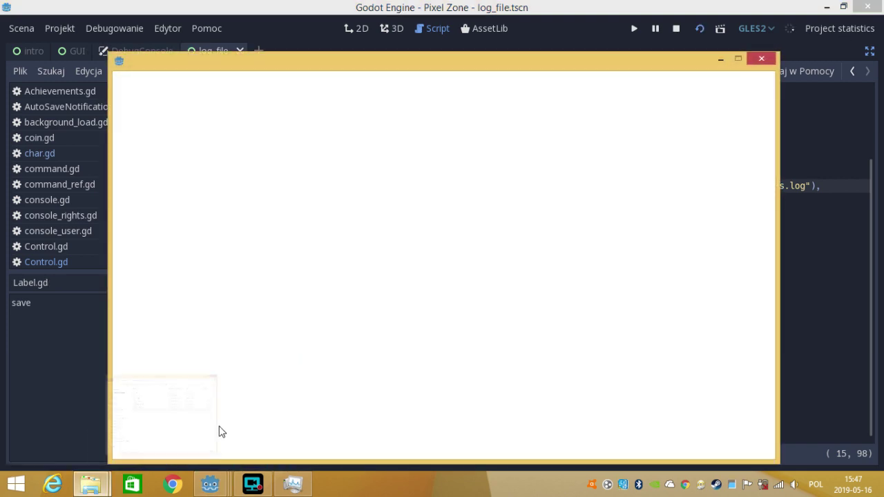
double_click(389, 114)
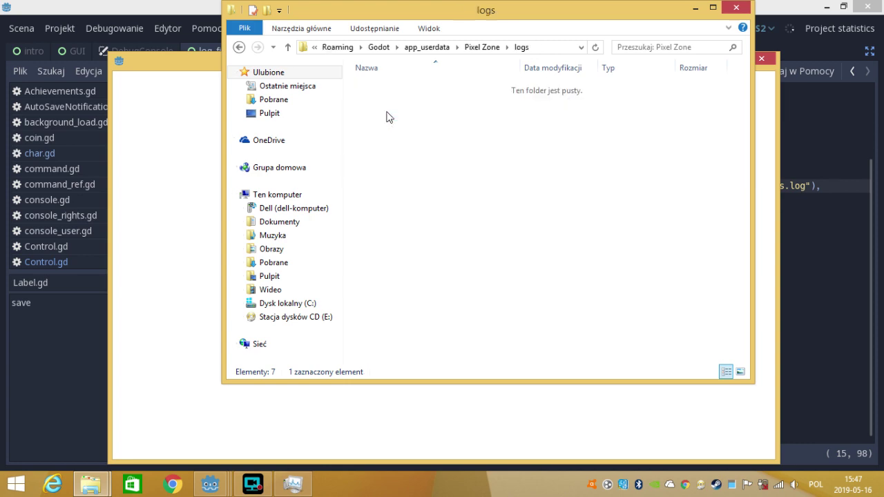
- Select the newest empty log, 1558014452.log, then return to the Godot script editor
left_click_drag(746, 180, 756, 351)
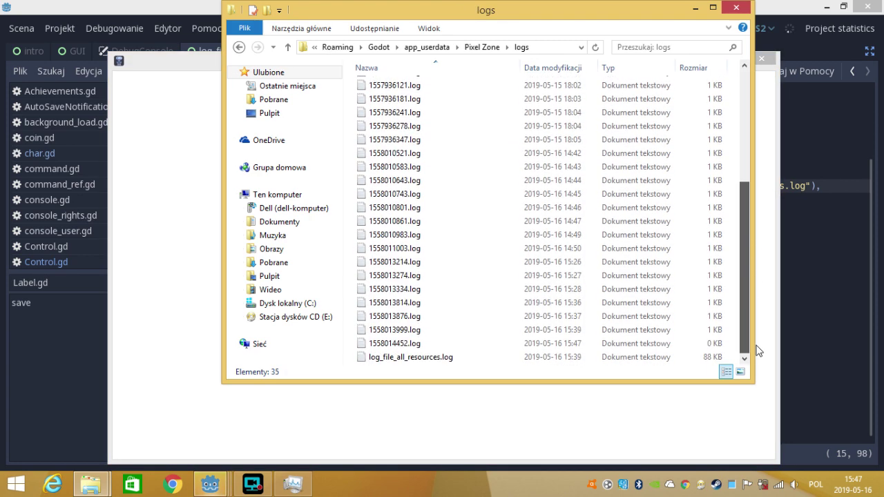
left_click(594, 348)
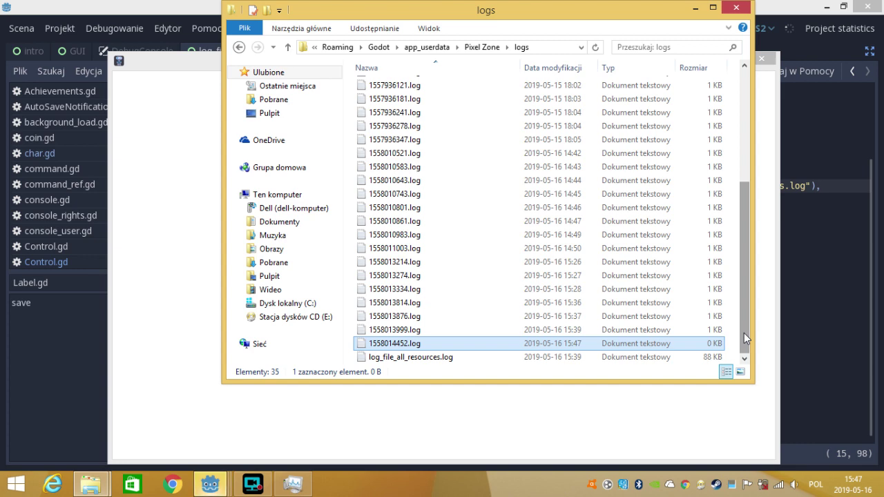
left_click(210, 486)
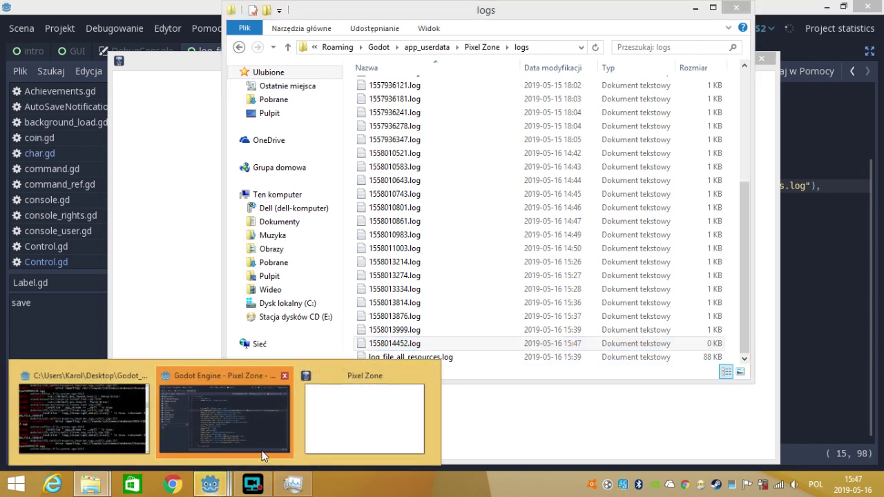
left_click(262, 456)
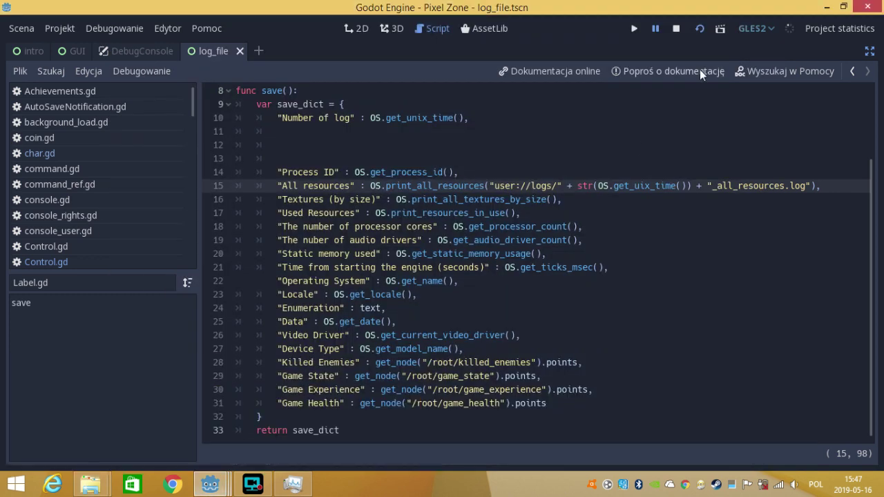
- Restore the docks, insert 'n' to make OS.get_unix_time() on line 15, and relaunch Pixel Zone
left_click(870, 52)
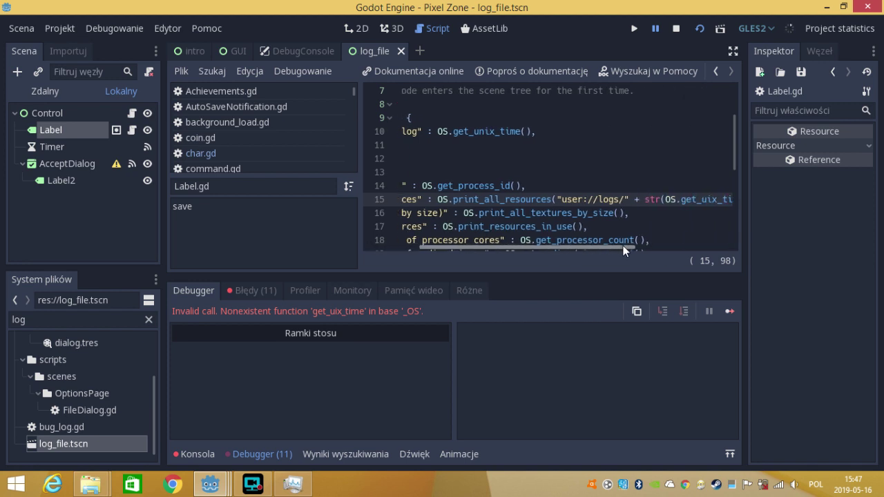
left_click_drag(569, 247, 642, 249)
left_click(670, 199)
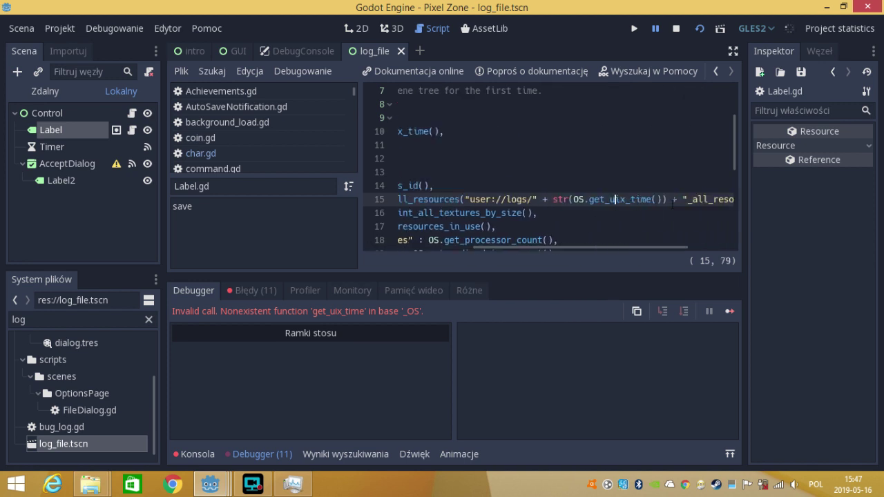
type("n")
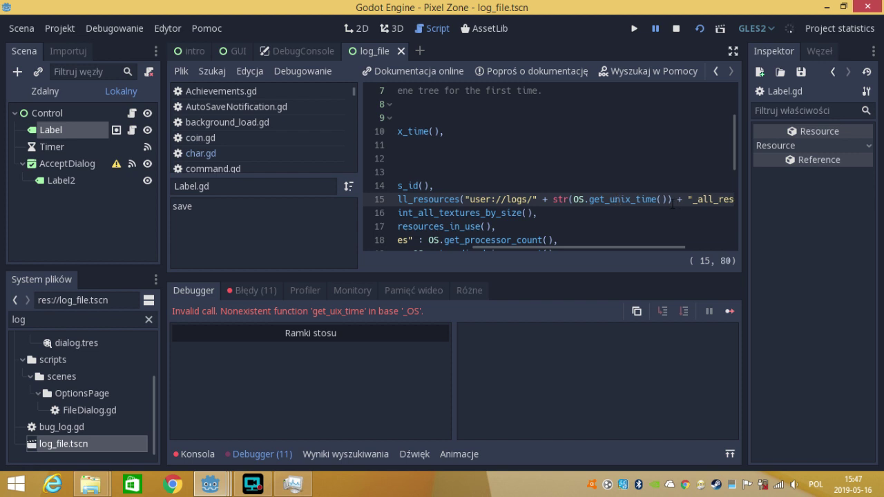
left_click(700, 28)
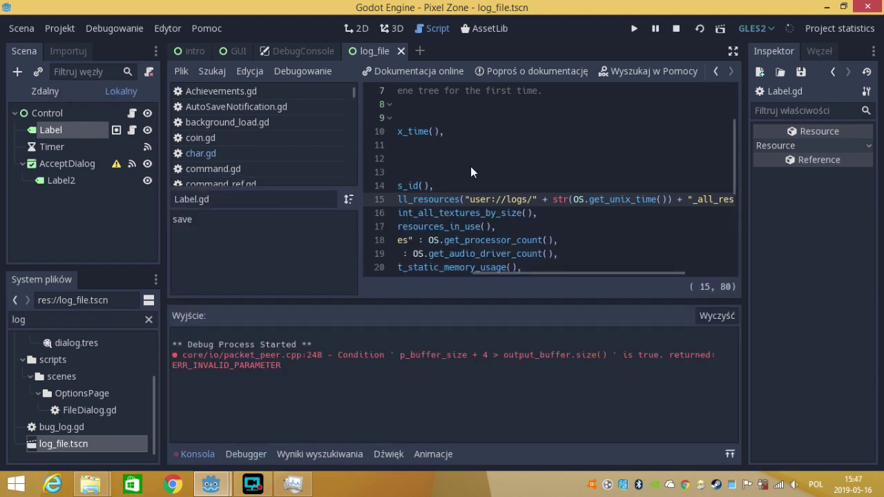
mouse_move(210, 484)
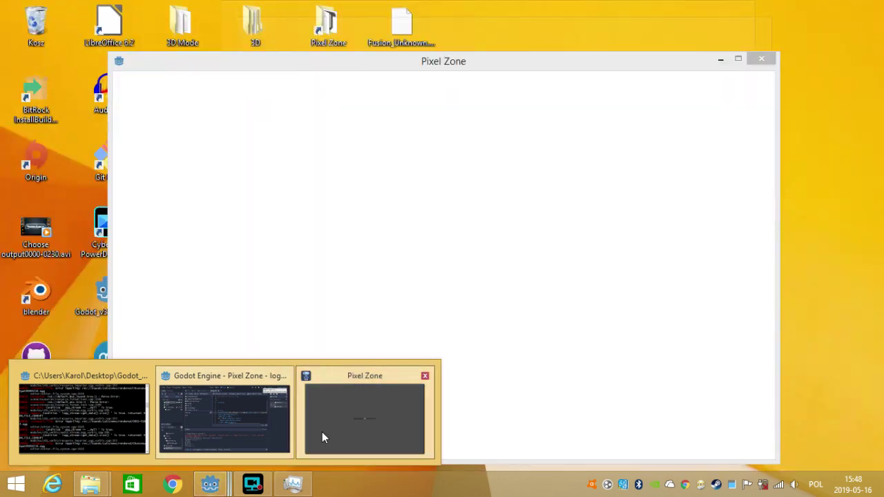
- Bring the logs folder forward and delete the old log_file_all_resources.log
left_click(322, 431)
mouse_move(211, 483)
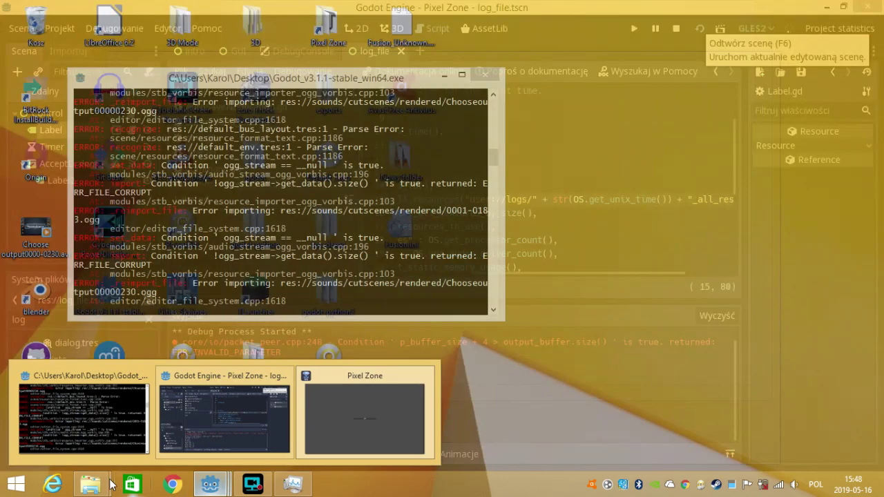
mouse_move(90, 484)
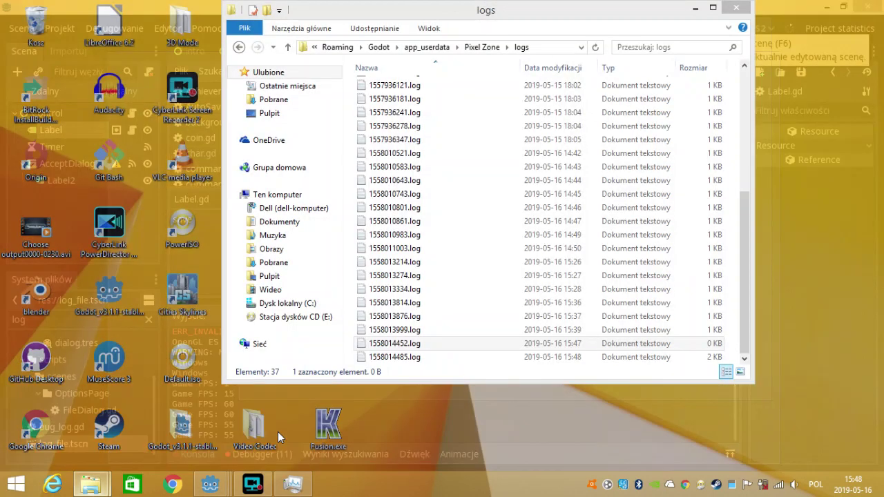
left_click(278, 431)
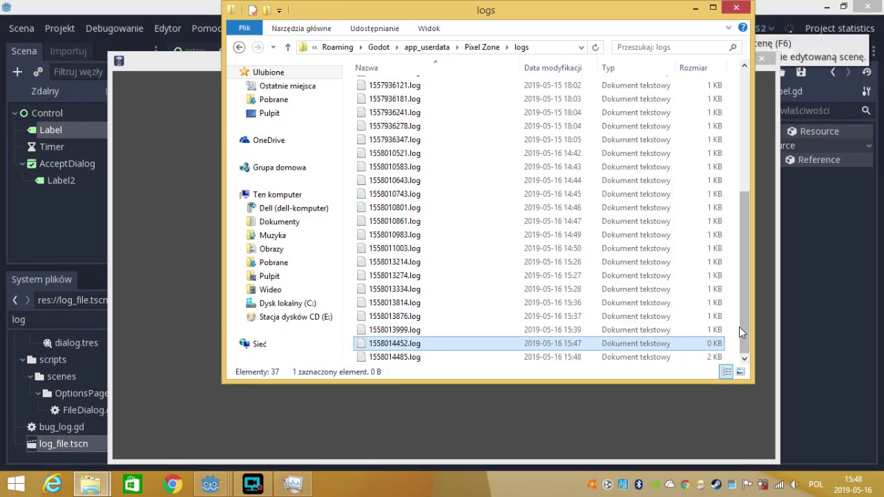
left_click_drag(745, 331, 752, 341)
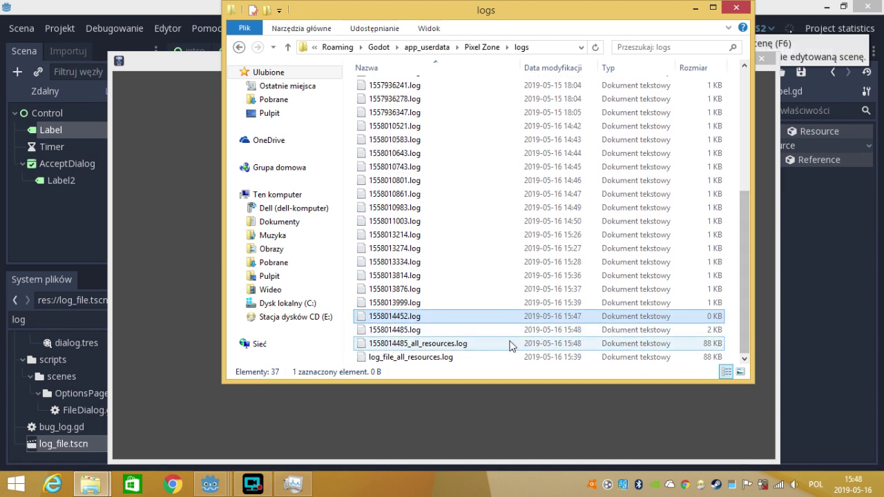
left_click(490, 358)
key("Delete")
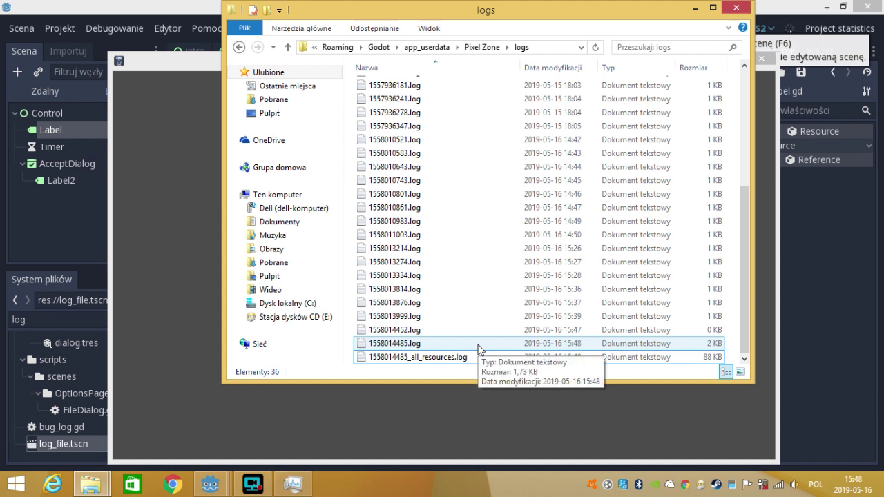
- Read 1558014485.log, then select and delete all the older log files
double_click(480, 348)
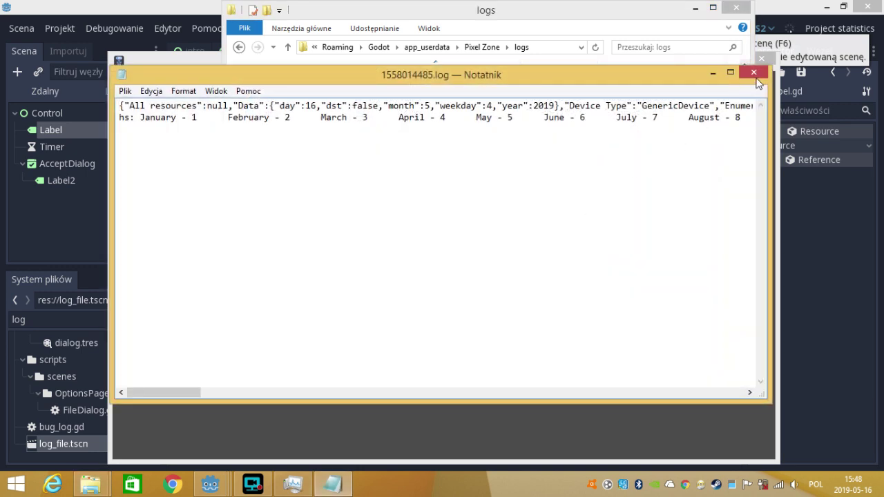
left_click(755, 73)
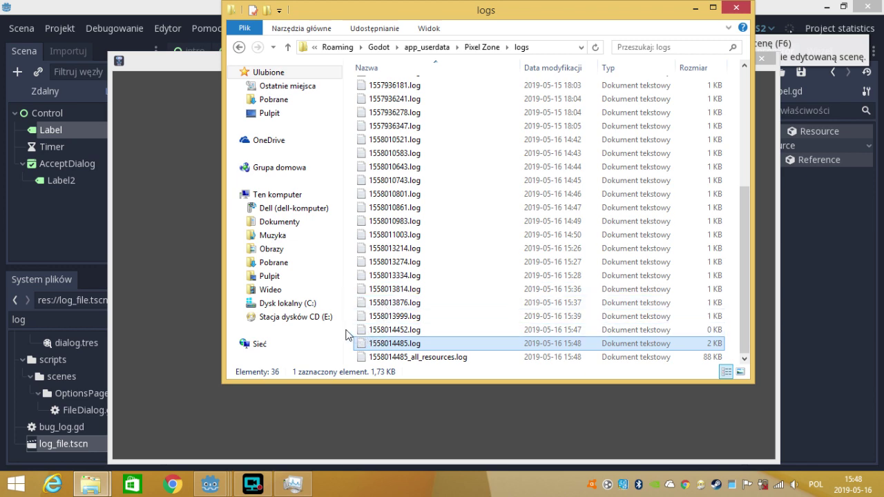
left_click_drag(346, 335, 639, 21)
key("Delete")
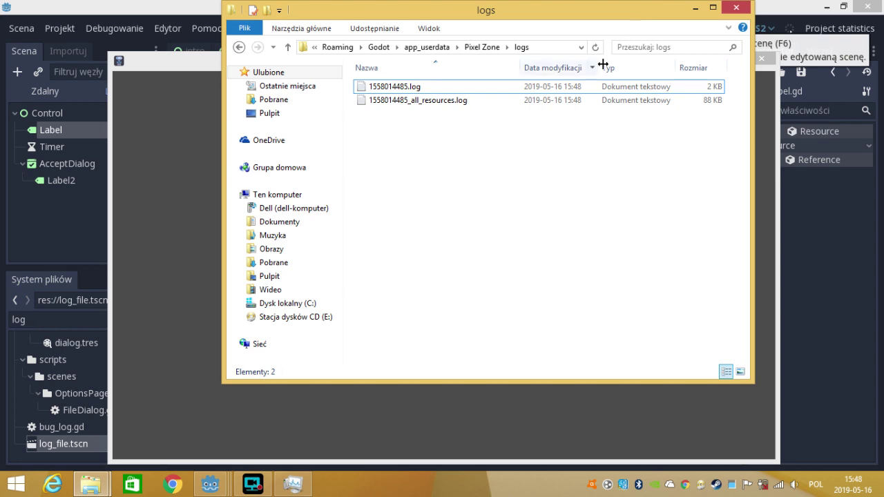
left_click(592, 101)
double_click(593, 102)
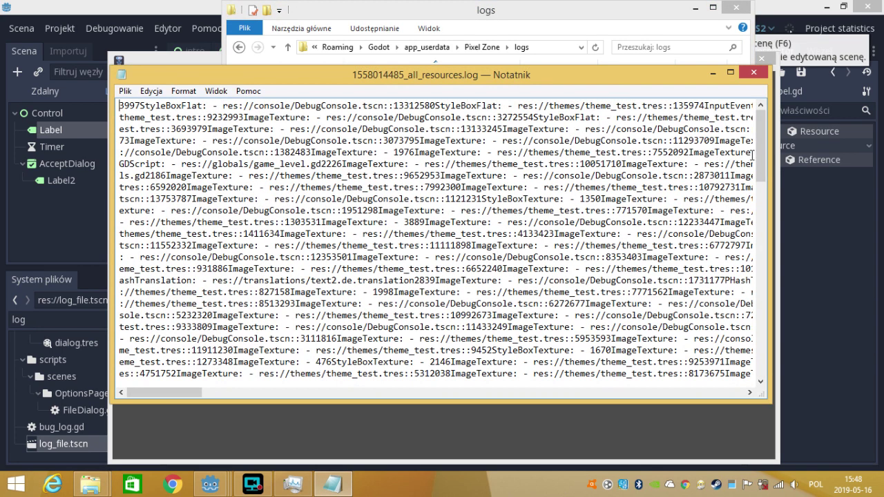
mouse_move(767, 161)
left_mouse_down()
mouse_move(827, 406)
mouse_move(772, 76)
left_mouse_up()
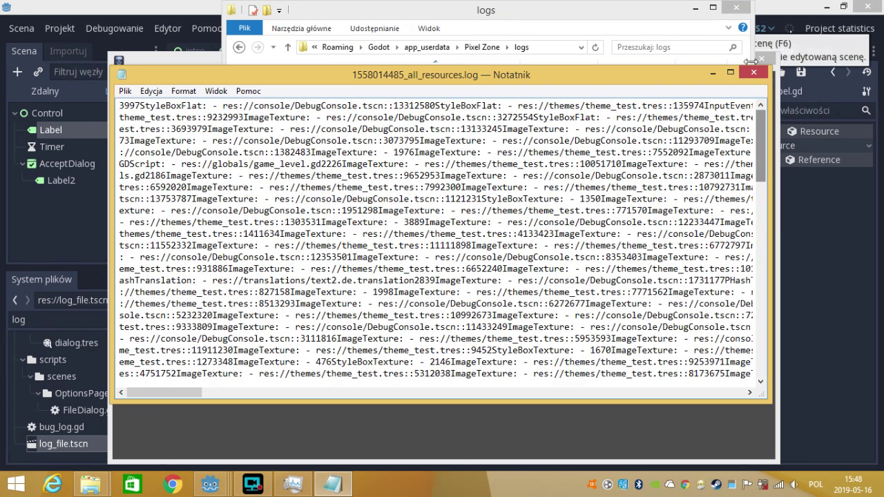
left_click(756, 74)
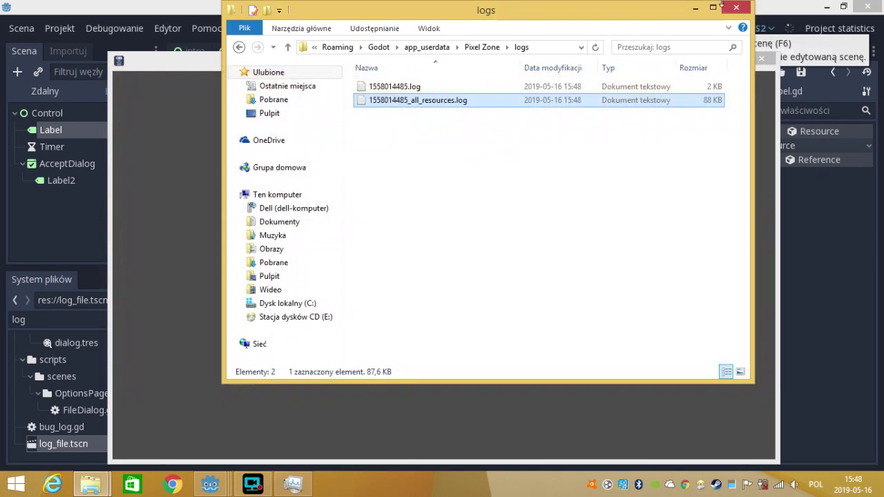
left_click(732, 8)
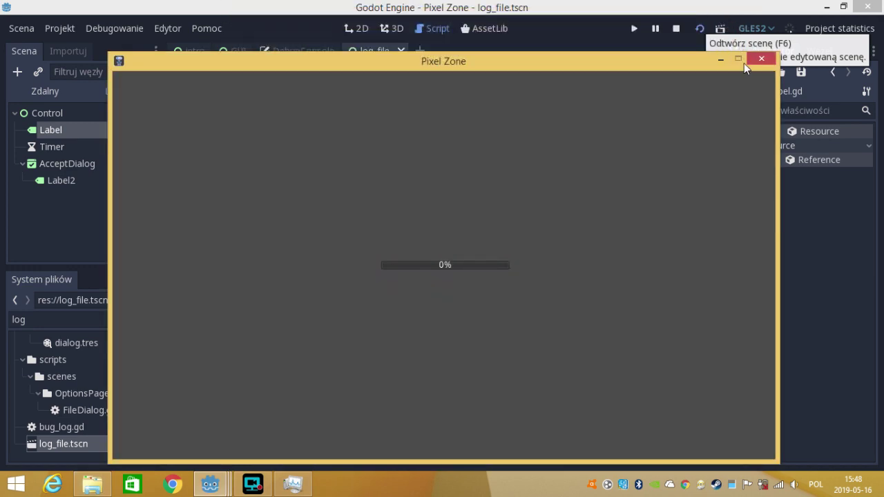
- Close the running Pixel Zone game window and bring up Screen Recorder from the taskbar
left_click(753, 63)
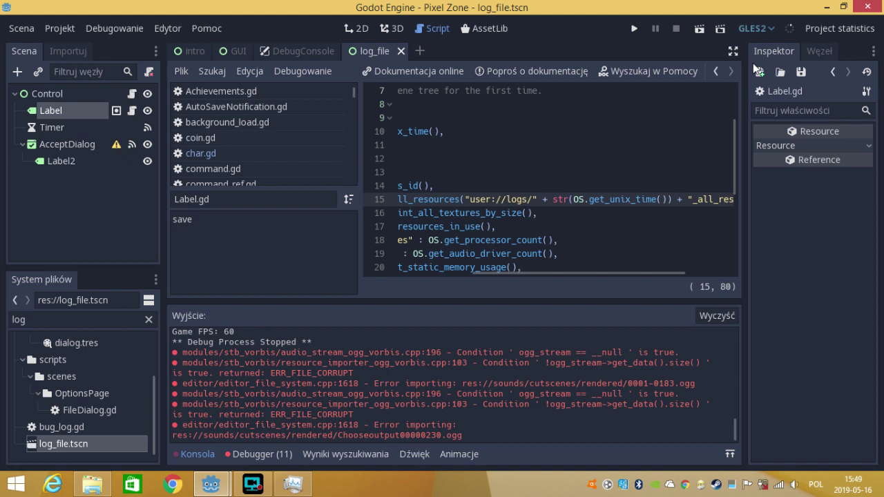
left_click(266, 478)
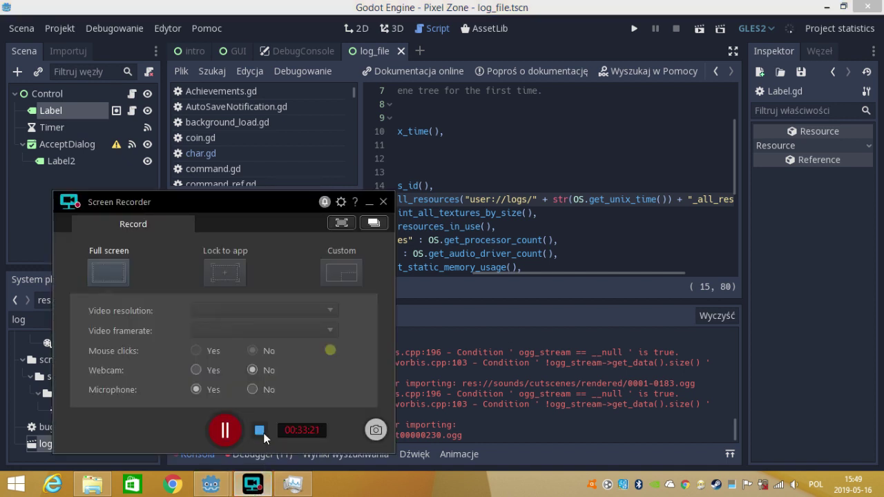